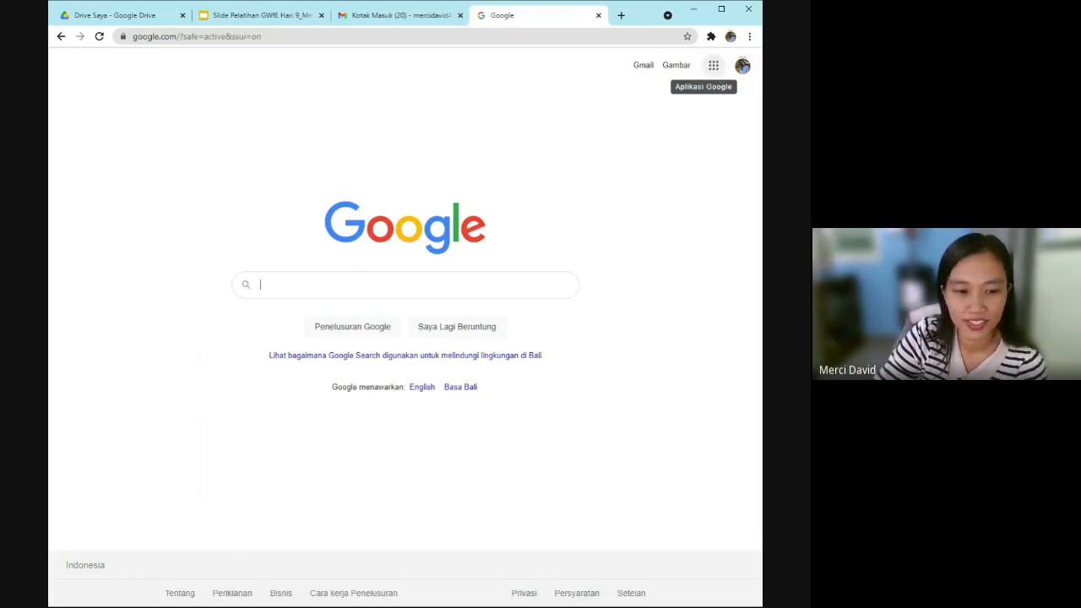
Open Google Calendar (Kalender) from the Google apps grid, then return to the 'Slide Pelatihan GWE' tab.
left_click(714, 68)
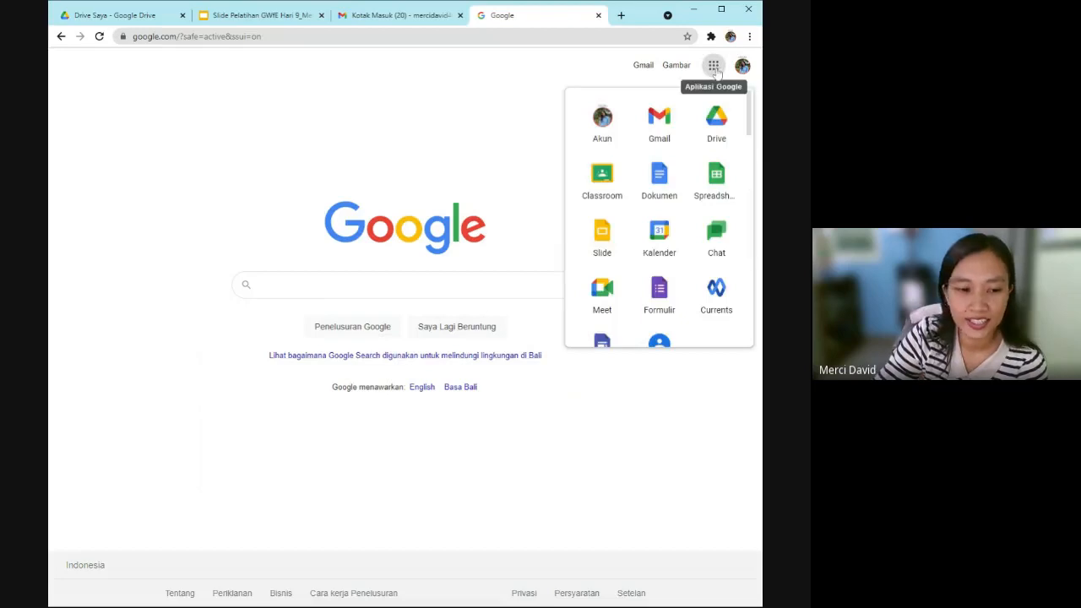
left_click(667, 246)
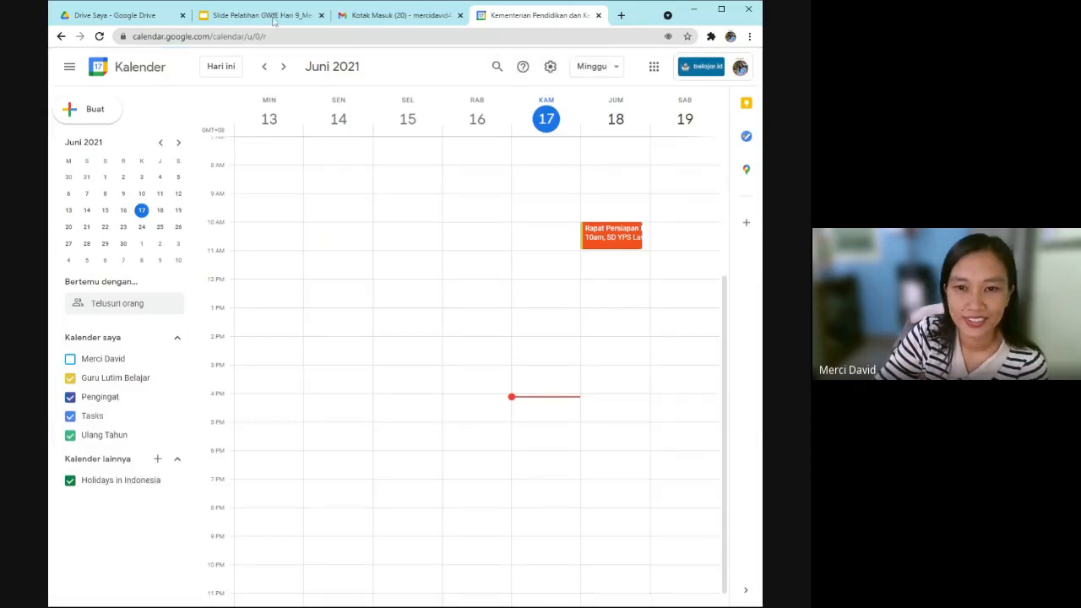
left_click(273, 21)
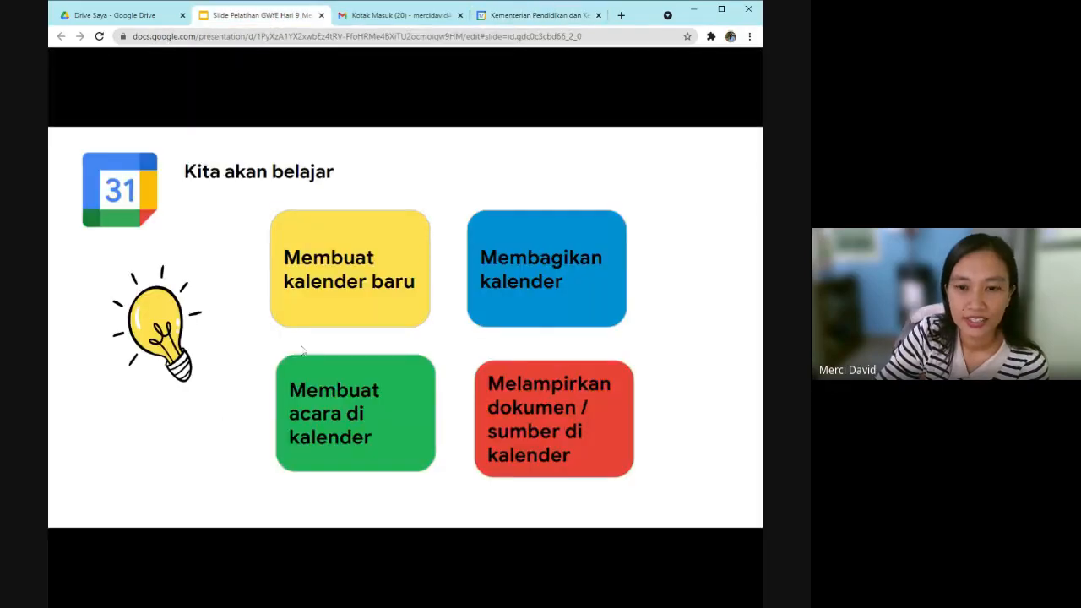
Advance the slides to 'Membuat Kalender Baru', then go back to the Google Calendar tab.
left_click(301, 351)
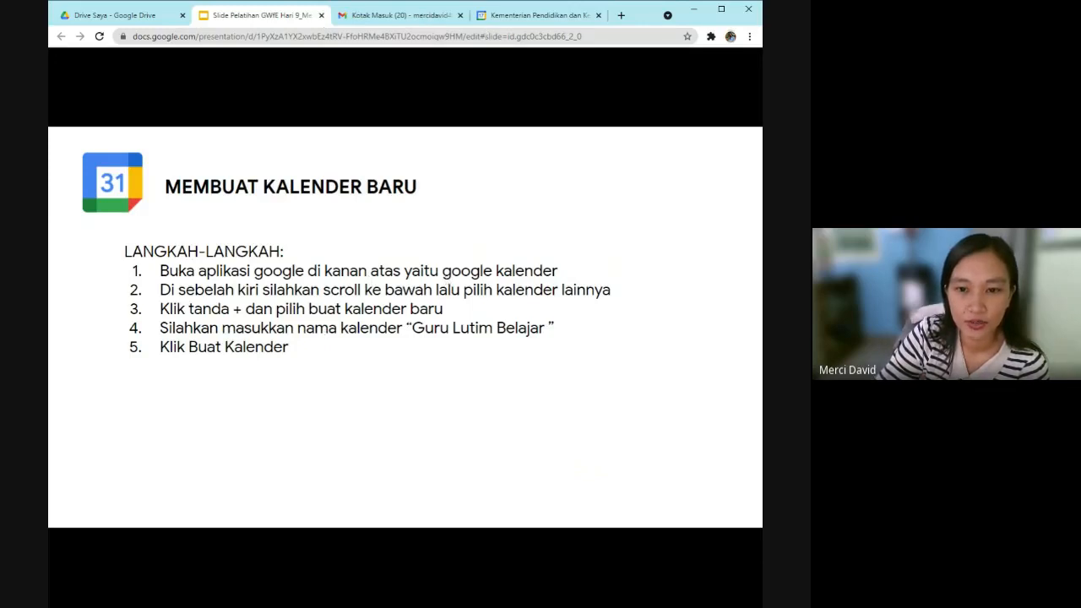
left_click(533, 19)
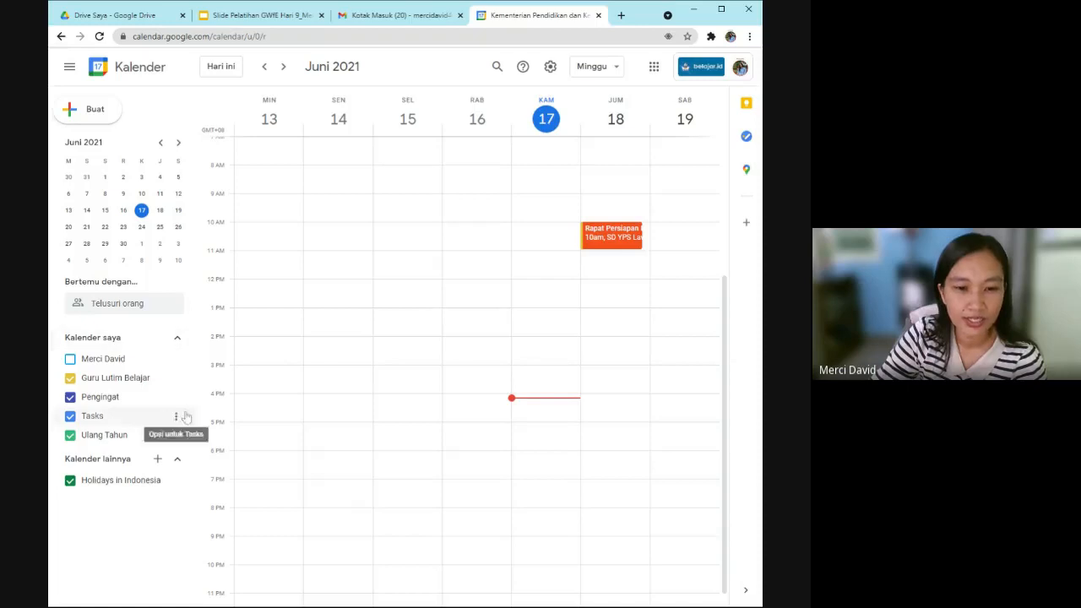
Collapse and re-expand the Kalender saya and Kalender lainnya lists, then show the add-calendar options.
left_click(178, 341)
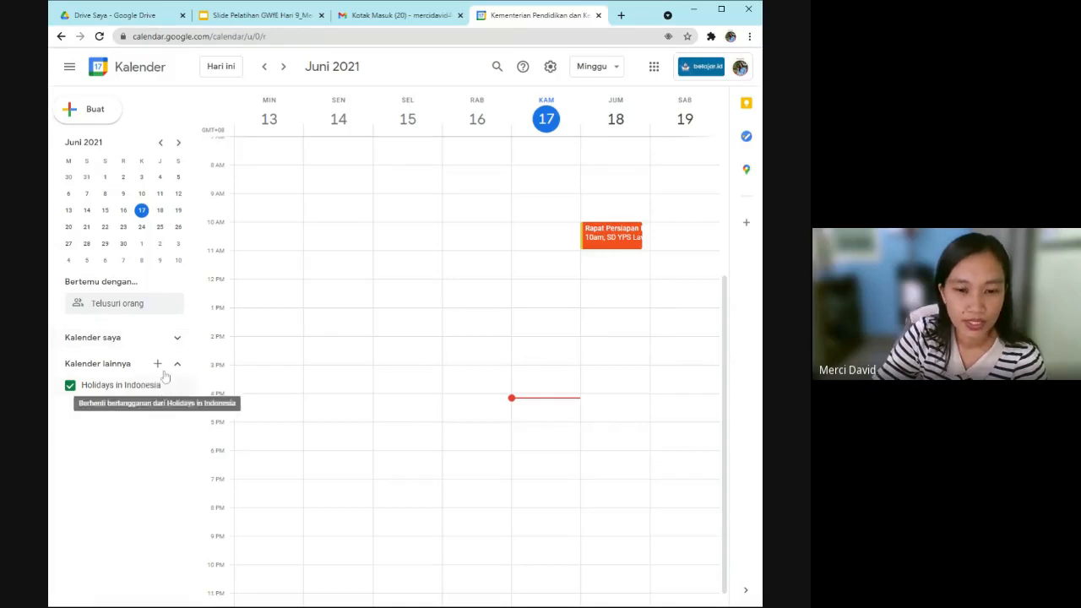
left_click(177, 364)
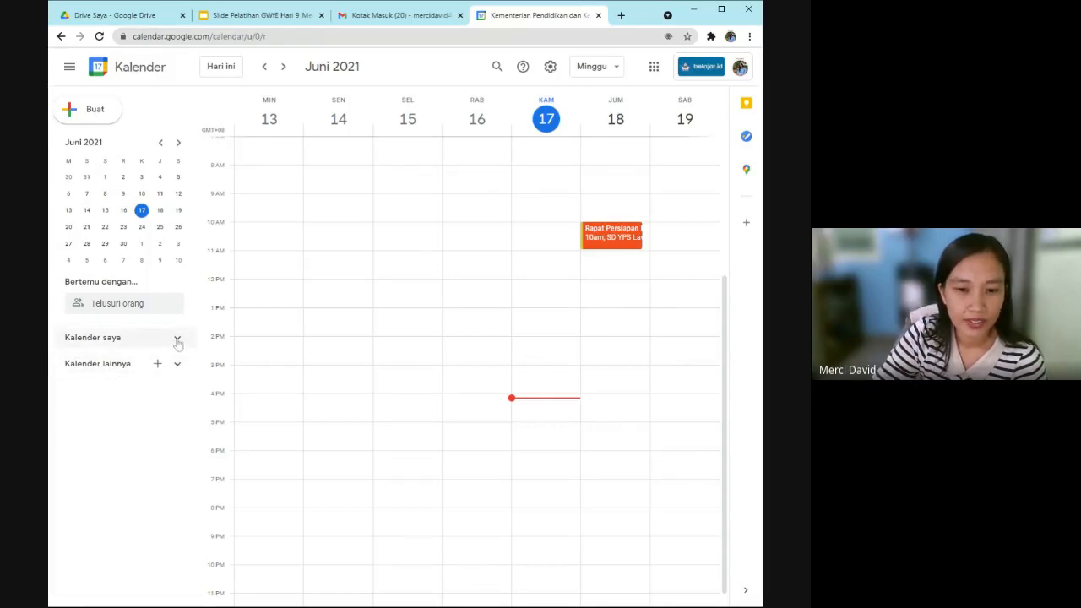
left_click(177, 339)
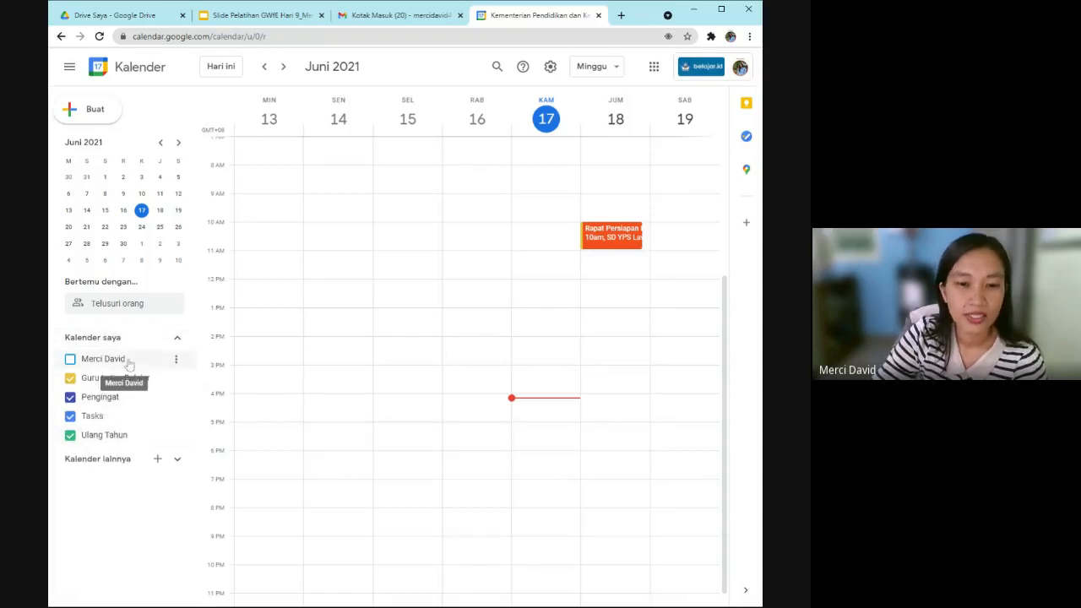
left_click(178, 461)
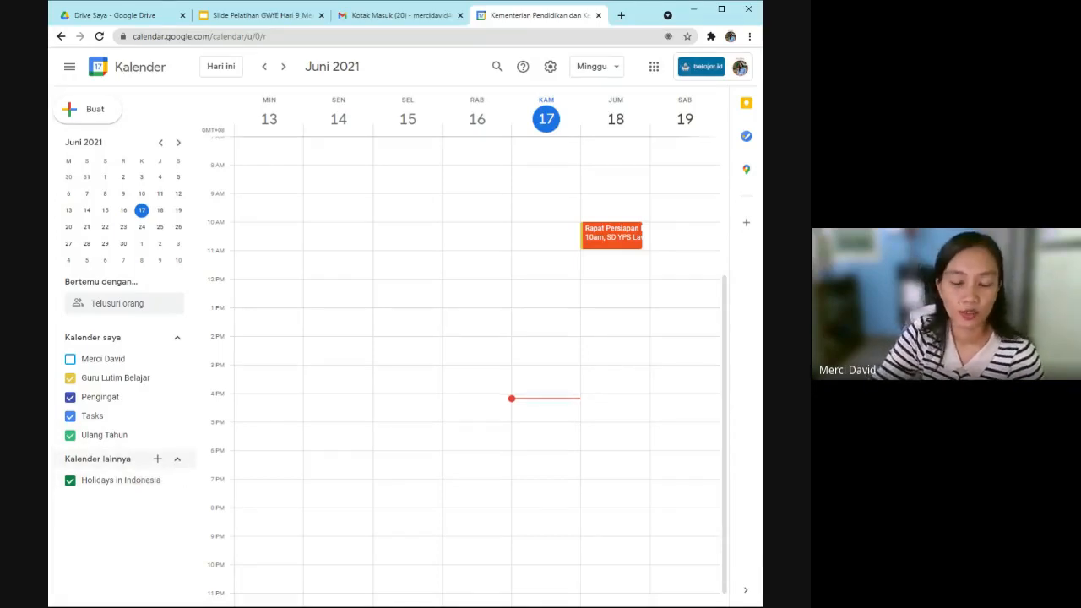
left_click(157, 459)
left_click(157, 461)
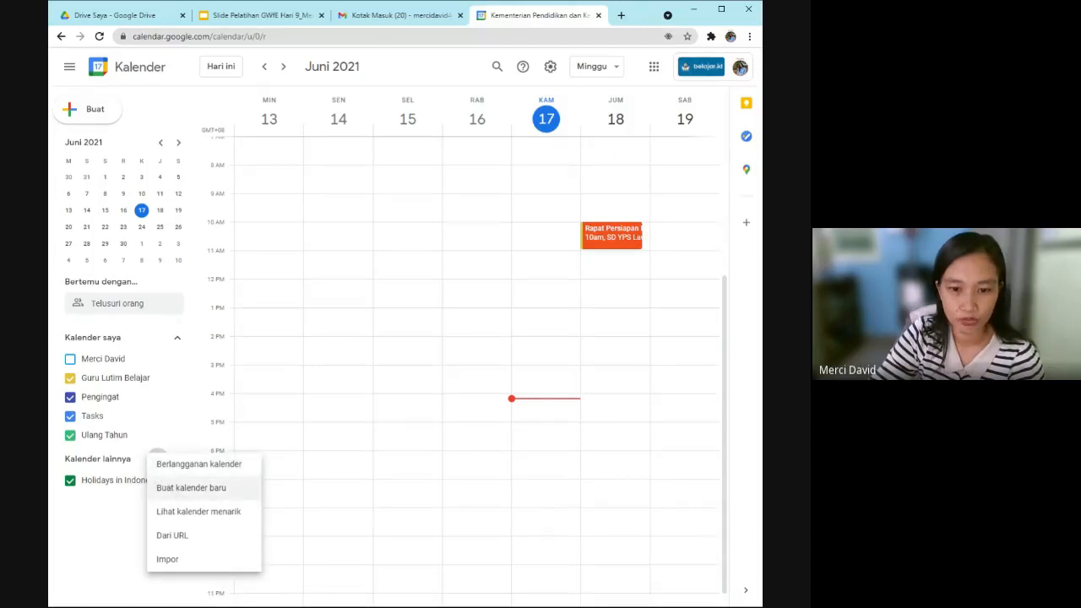
Create a calendar named 'Guru Lutim Belajar' in the (GMT+08:00) Waktu Indonesia Tengah time zone.
left_click(152, 488)
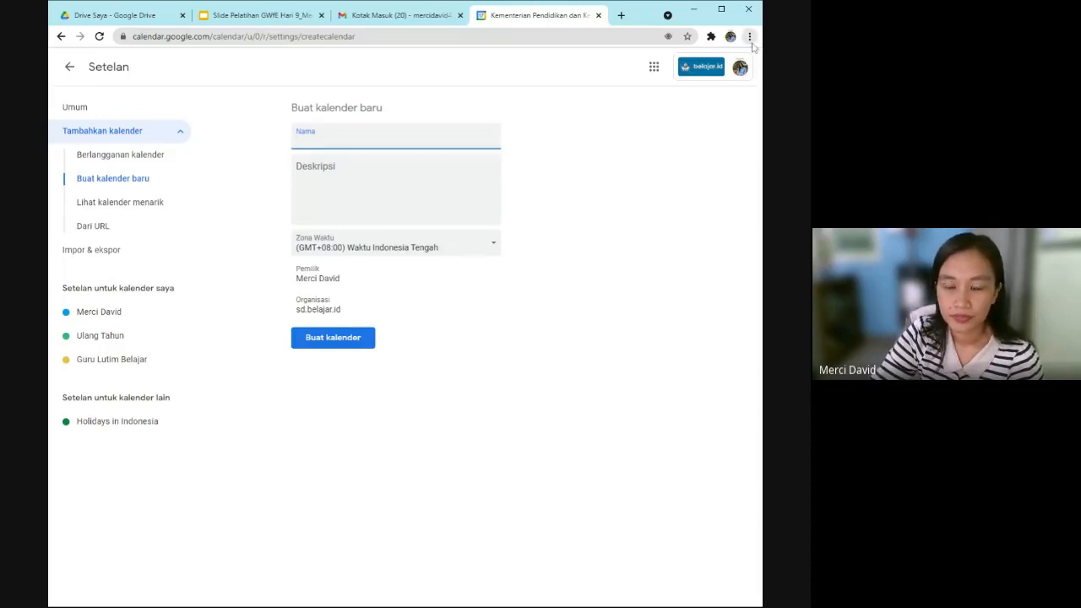
key("ctrl+plus")
key("ctrl+plus")
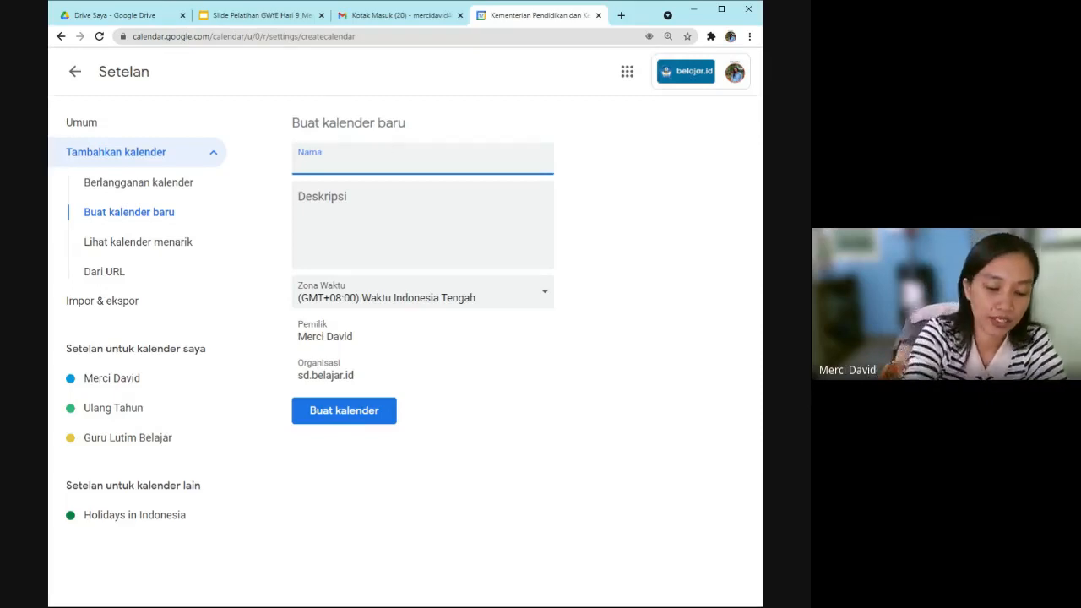
type("Guru Lut")
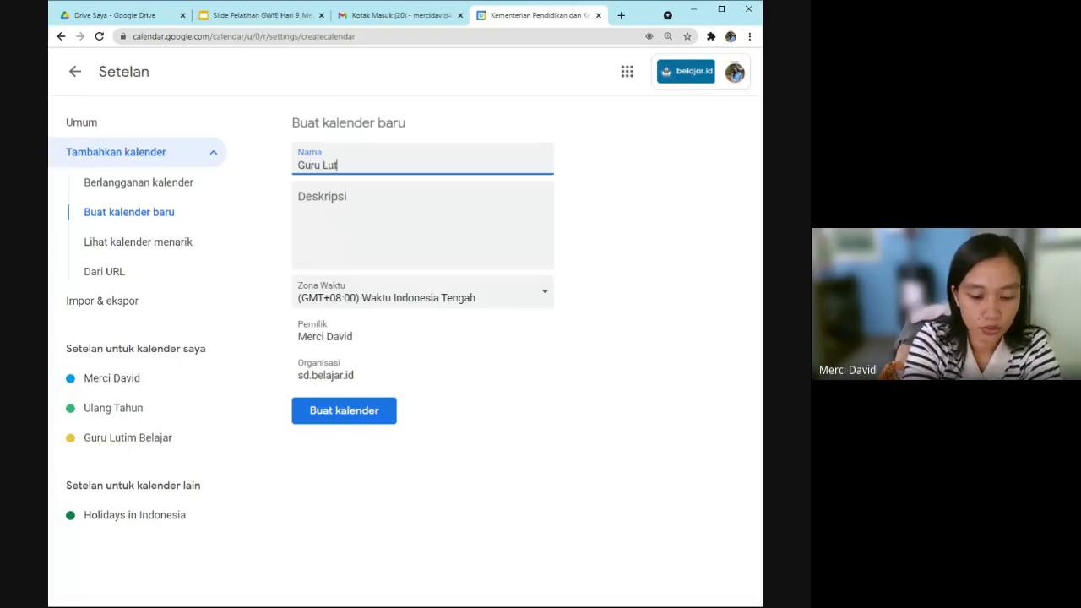
type("im Be")
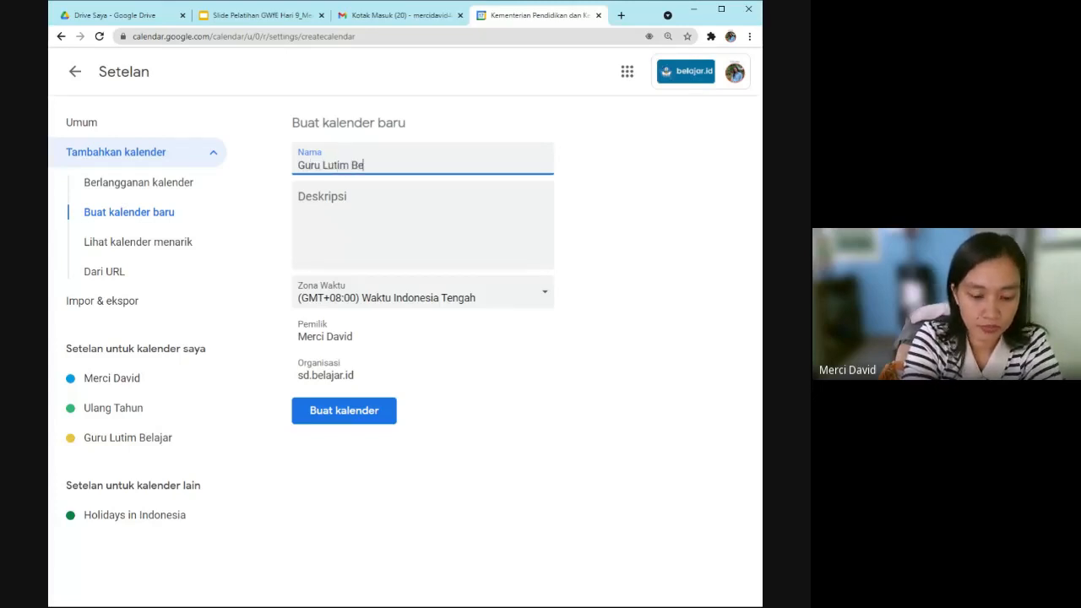
type("lajar")
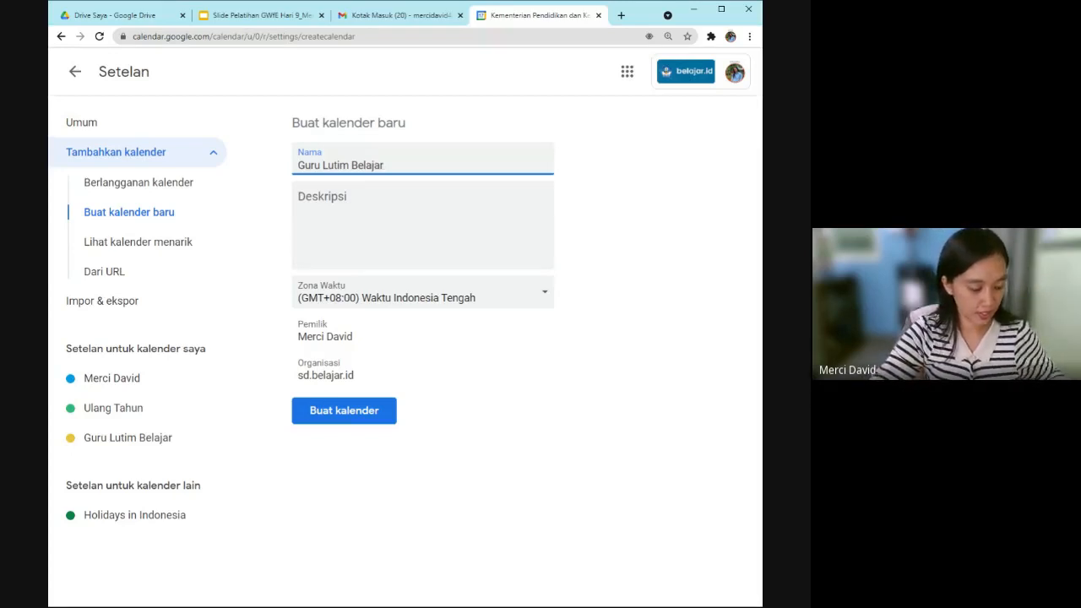
left_click(301, 204)
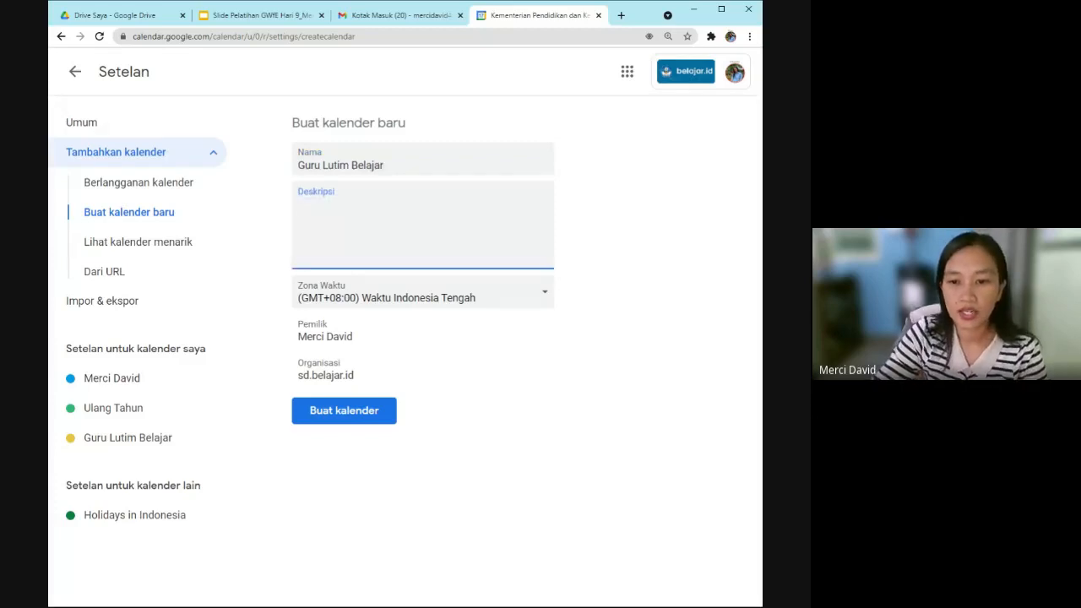
left_click(548, 300)
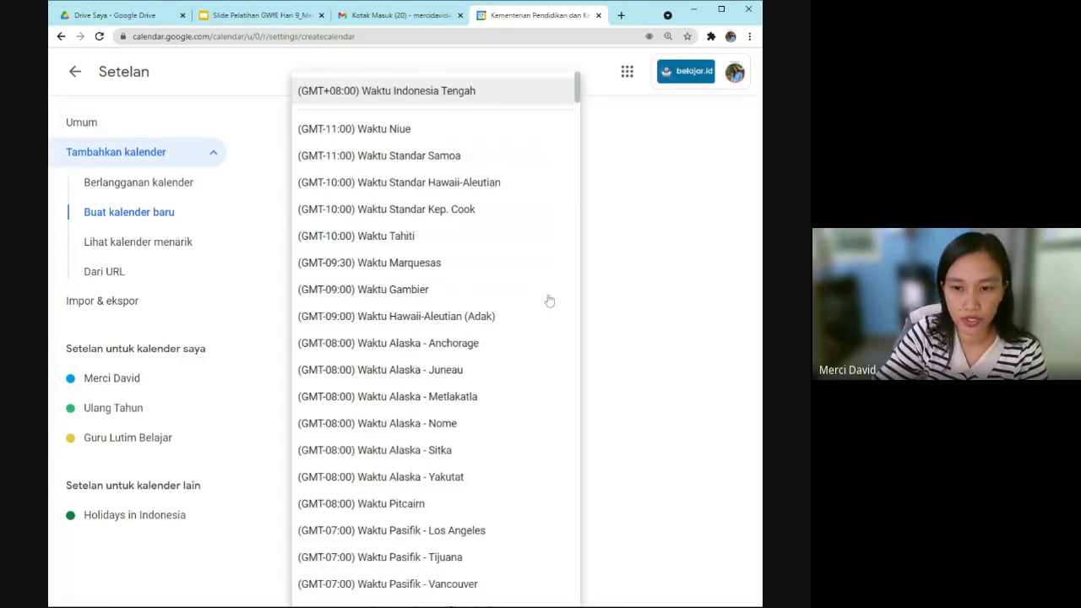
left_click(501, 92)
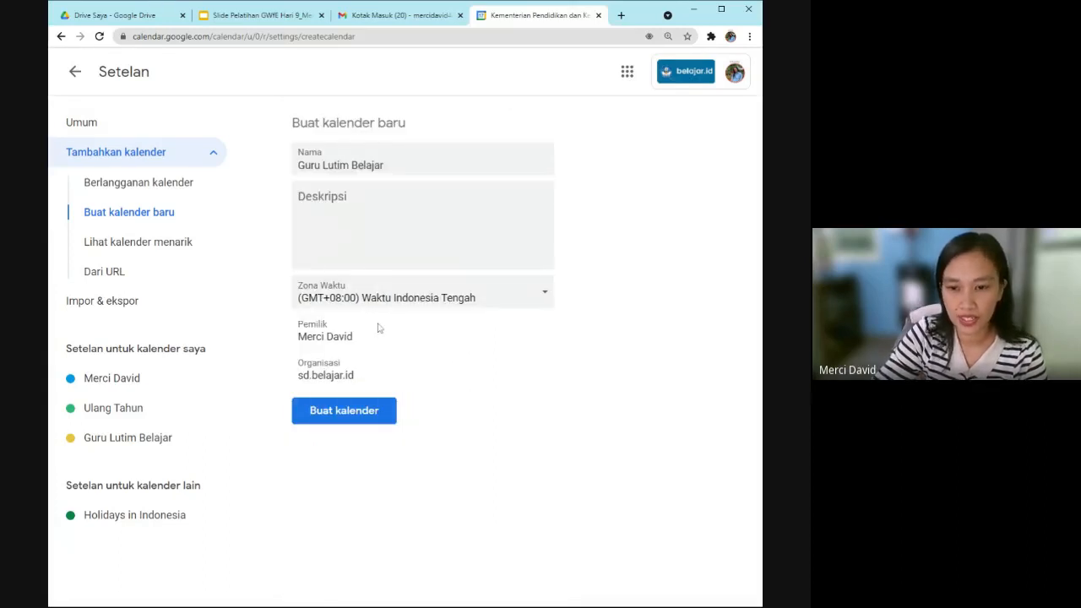
left_click(360, 422)
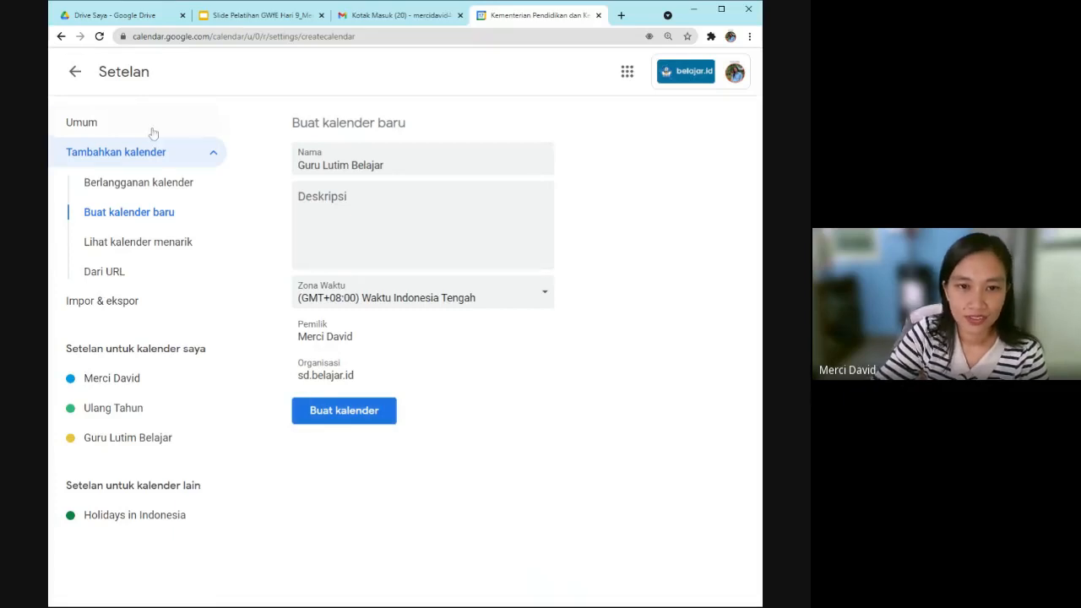
left_click(393, 166)
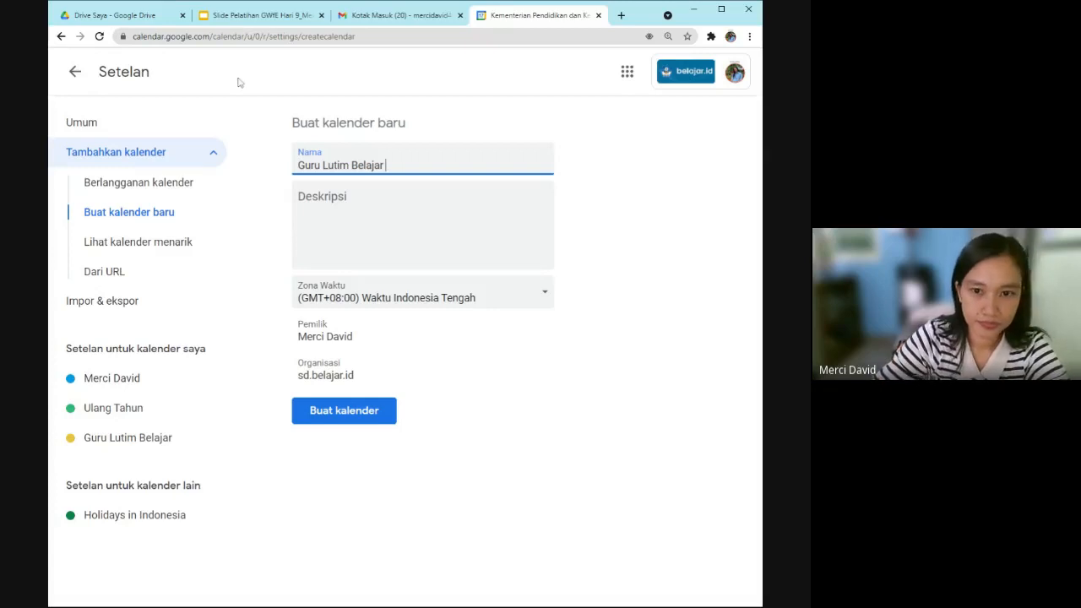
Delete both 'Guru Lutim Belajar' calendars and show the add-calendar options again.
left_click(75, 72)
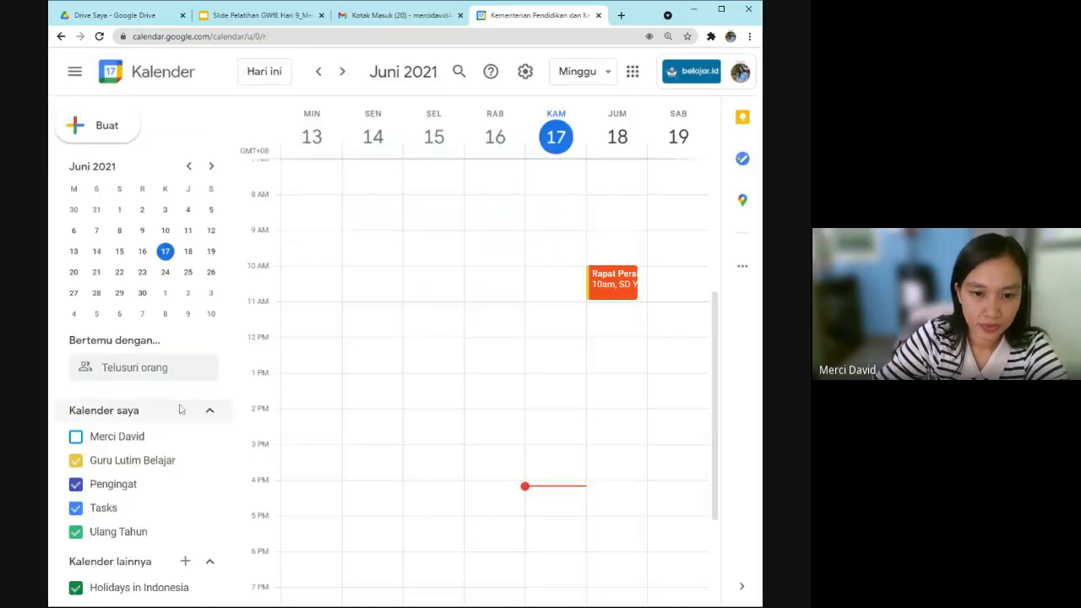
left_click(184, 462)
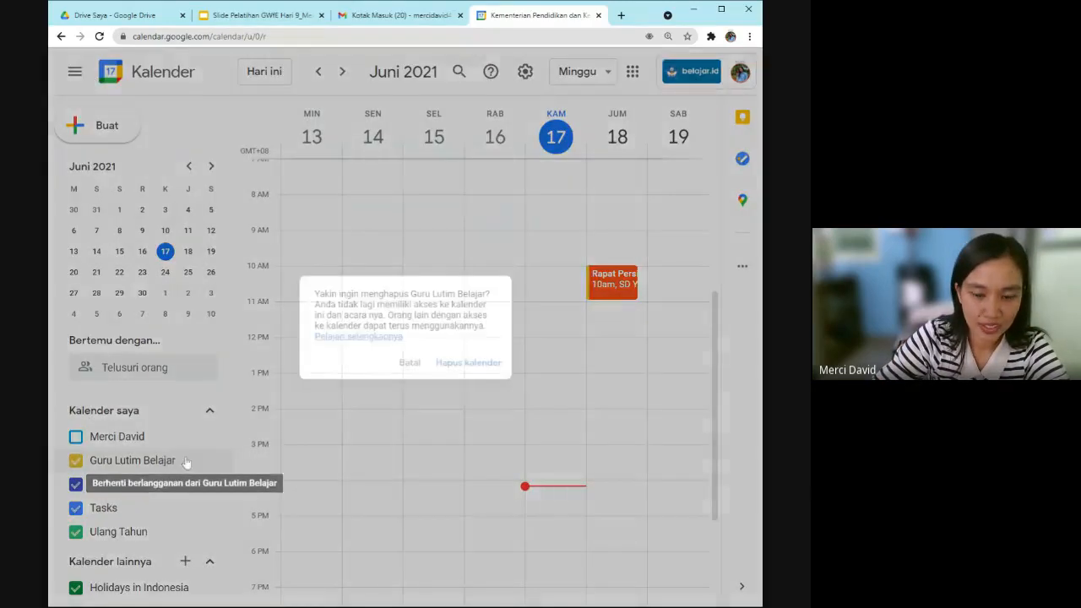
left_click(482, 370)
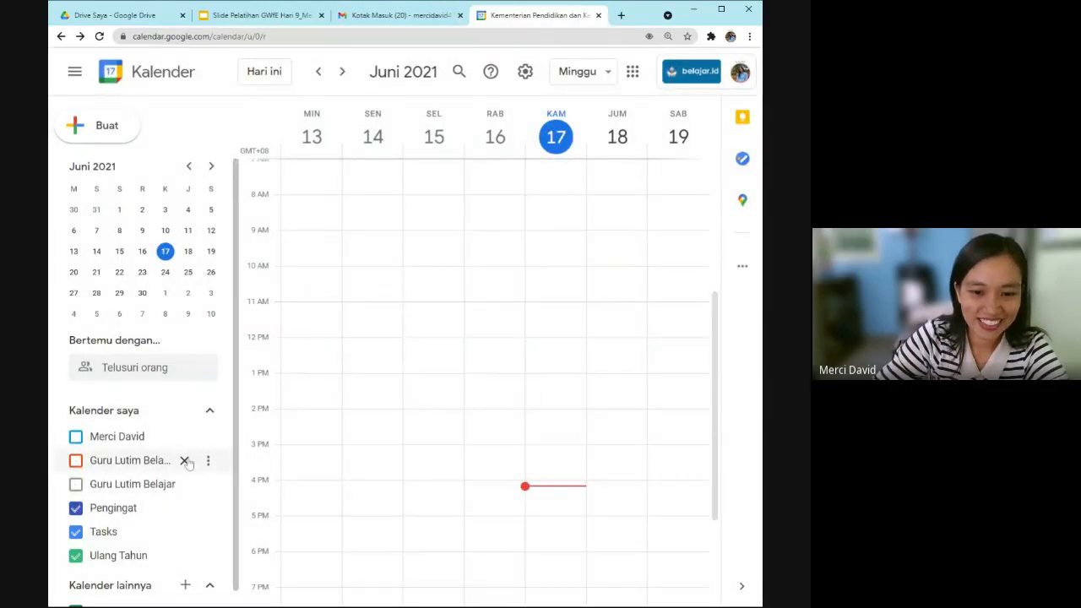
left_click(186, 460)
left_click(272, 430)
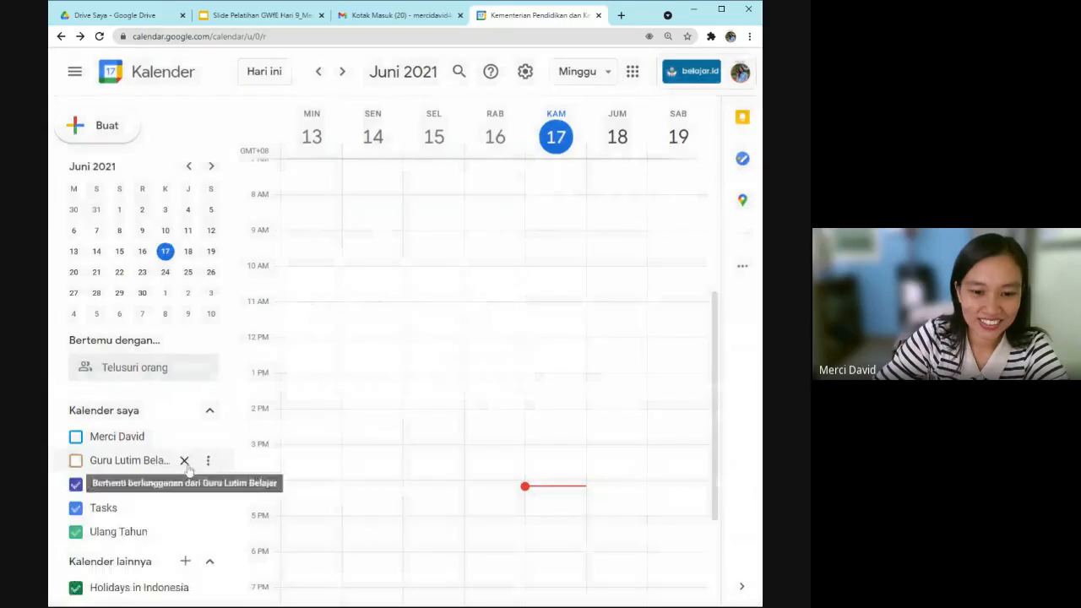
left_click(184, 461)
left_click(463, 375)
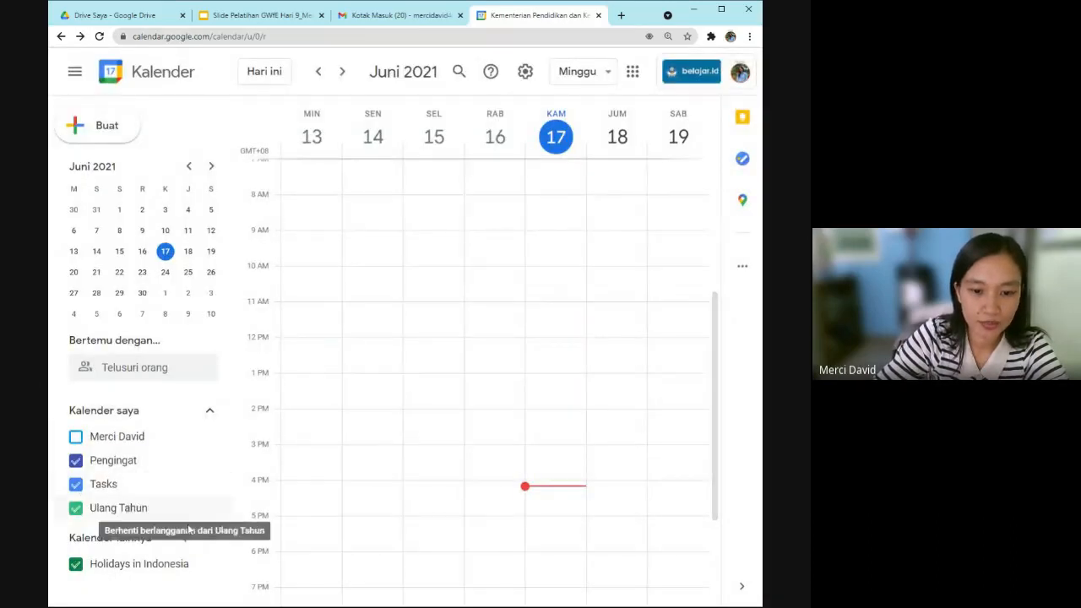
left_click(185, 537)
Recreate the 'Guru Lutim Belajar' calendar and return to the week view.
left_click(228, 498)
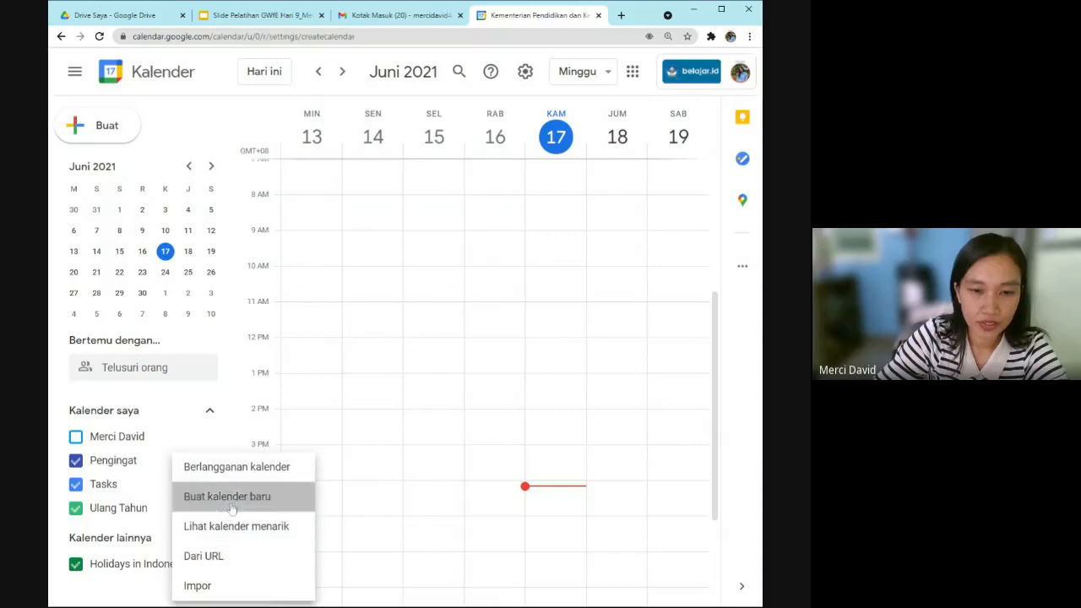
left_click(388, 161)
type("Gu")
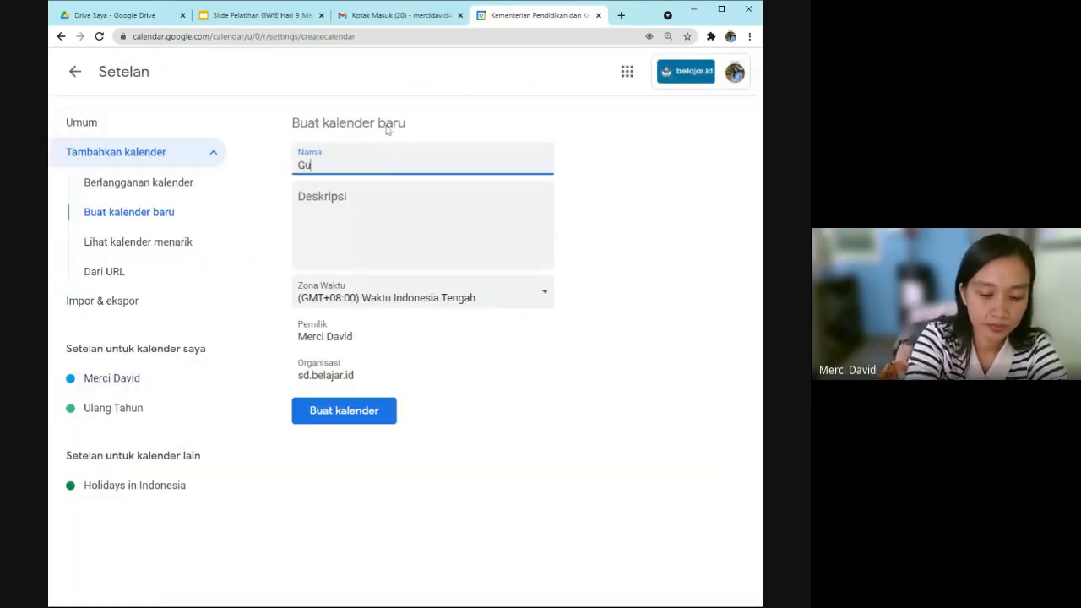
type("ru Lutim Belajar")
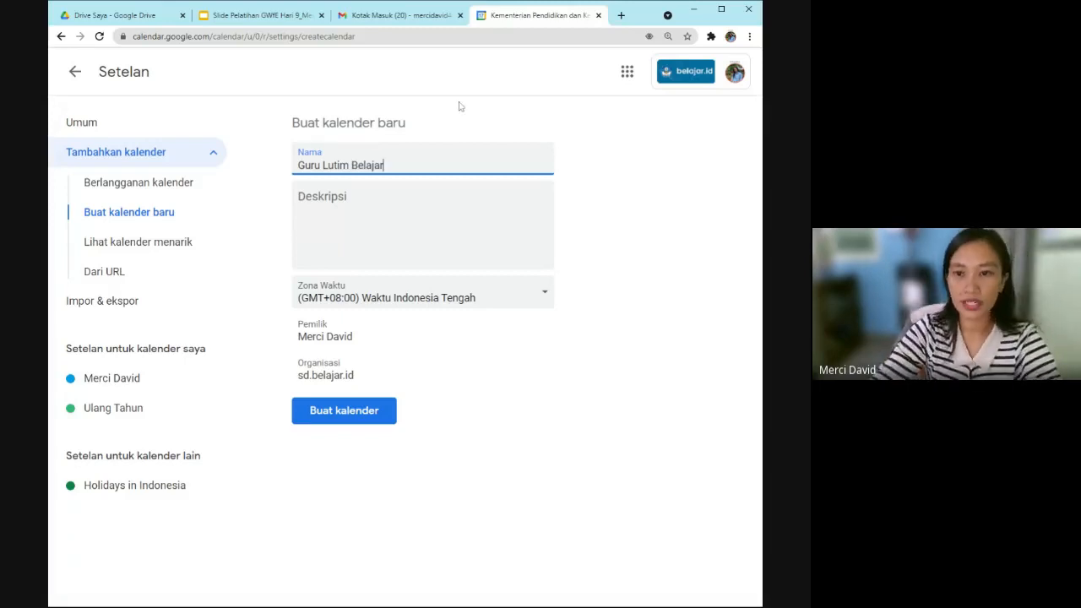
left_click(345, 423)
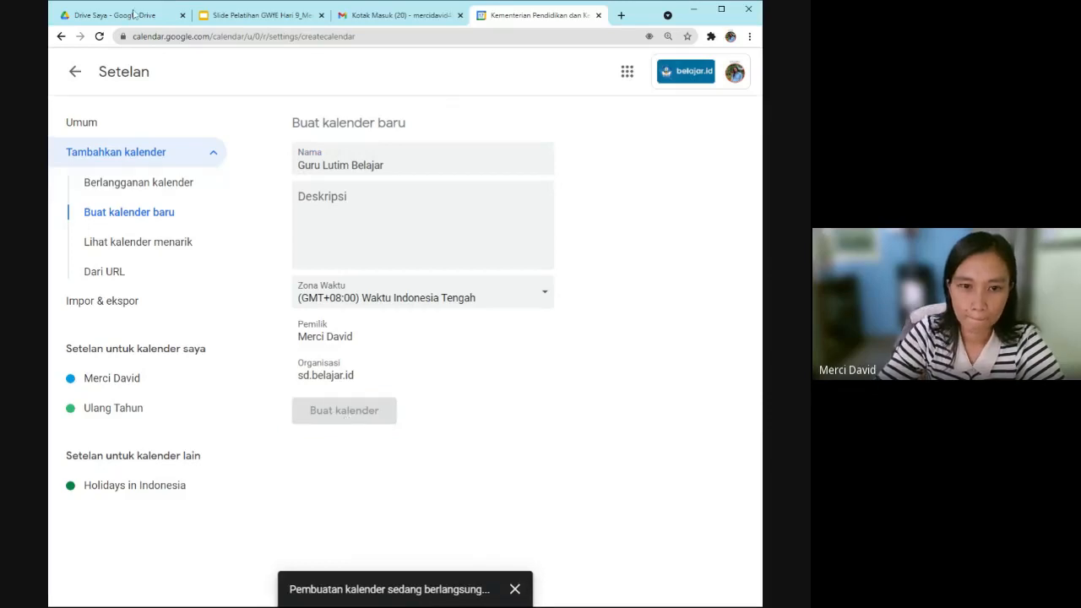
left_click(75, 73)
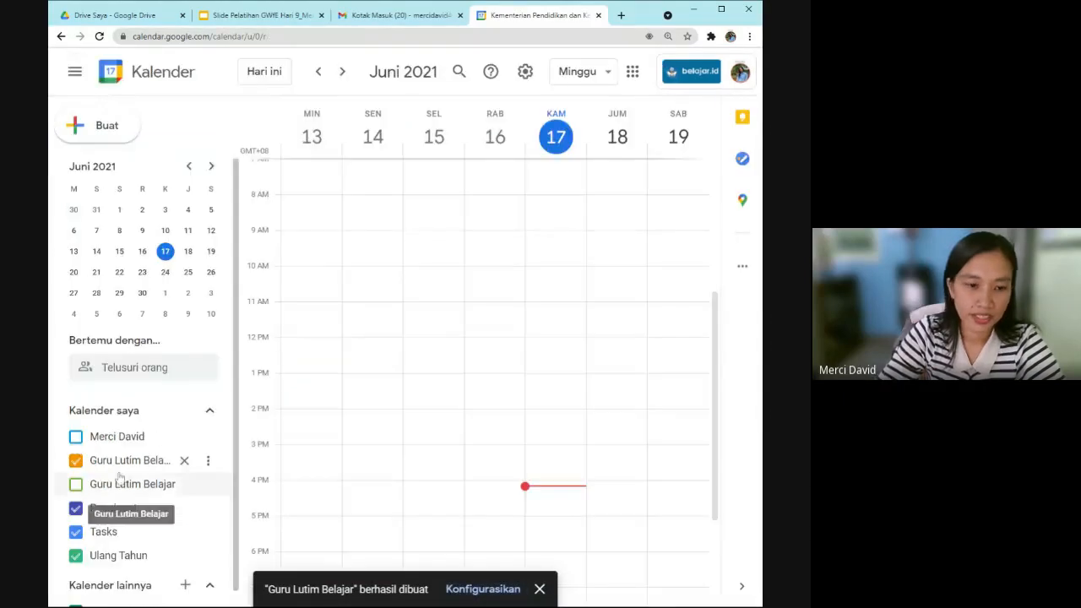
Change the Guru Lutim Belajar calendar's colour from Eukaliptus to yellow.
left_click(208, 460)
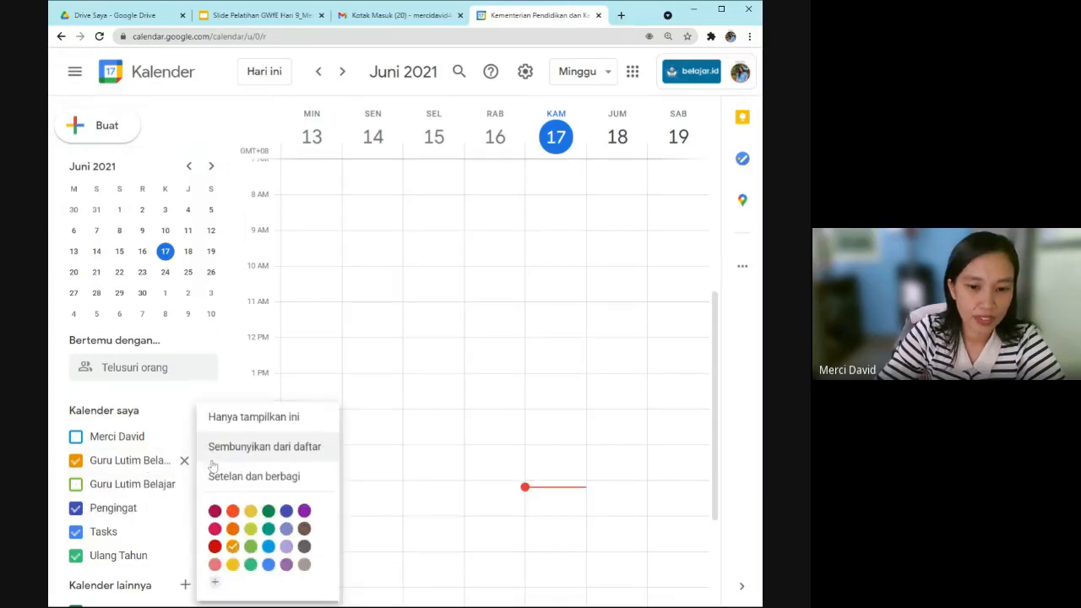
left_click(273, 536)
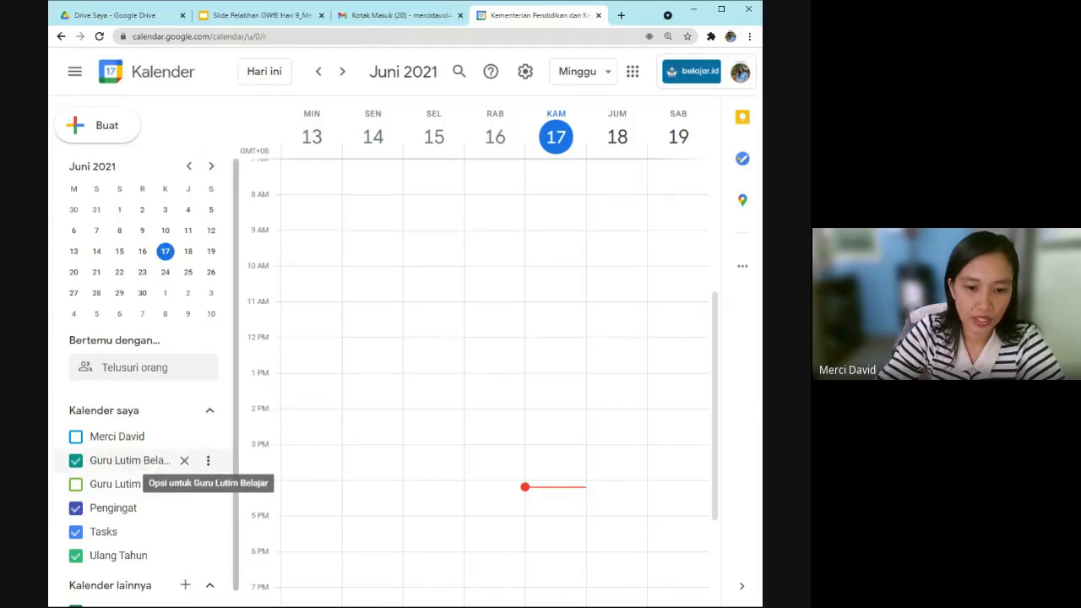
left_click(207, 460)
left_click(249, 512)
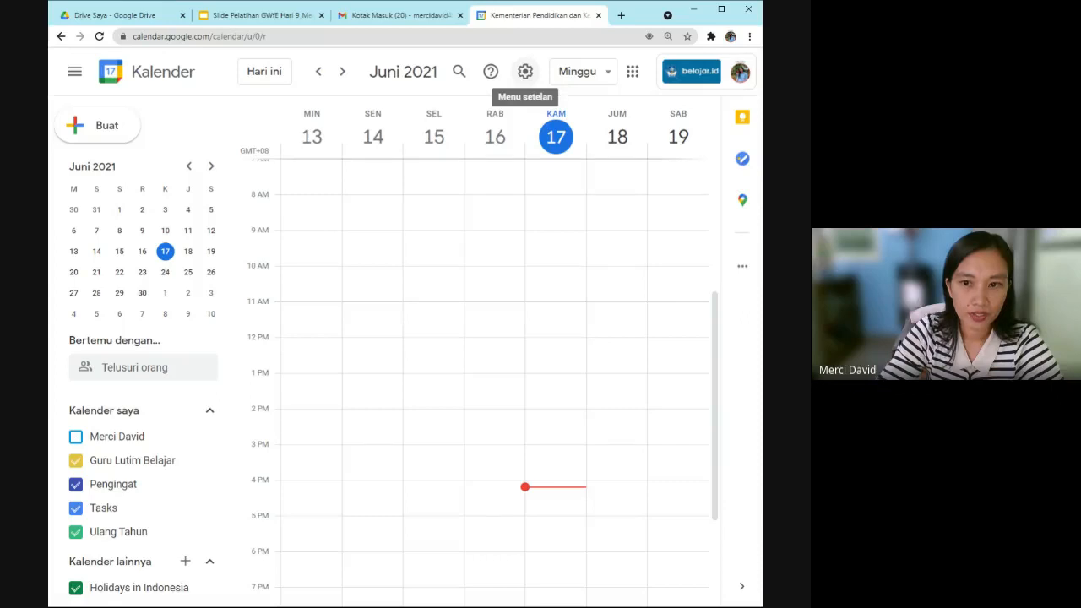
left_click(525, 71)
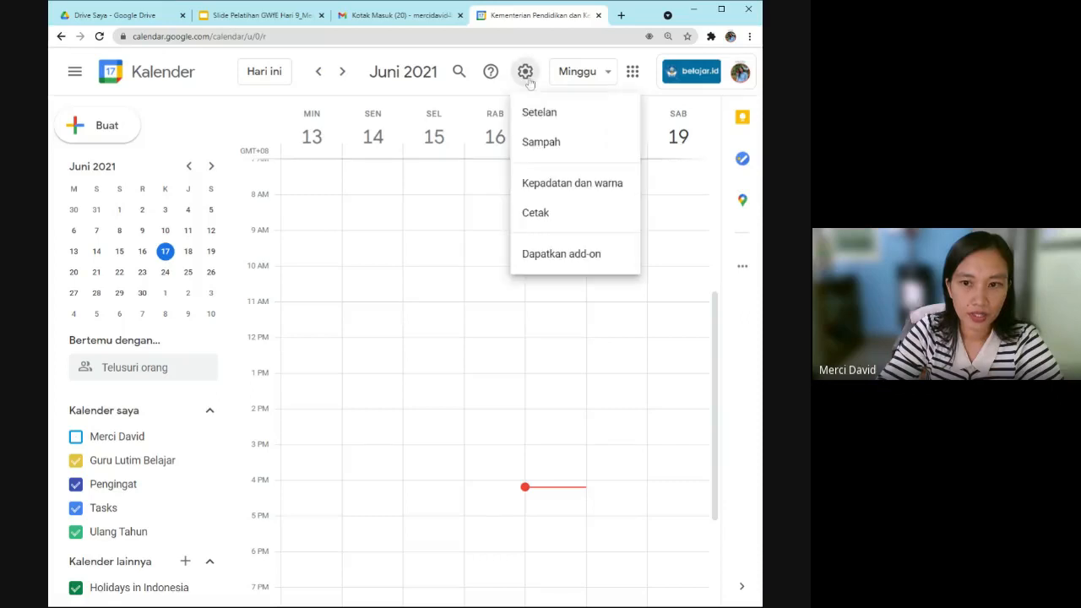
In general Setelan, keep Bahasa Indonesia as language and the 1.00pm time format.
left_click(540, 127)
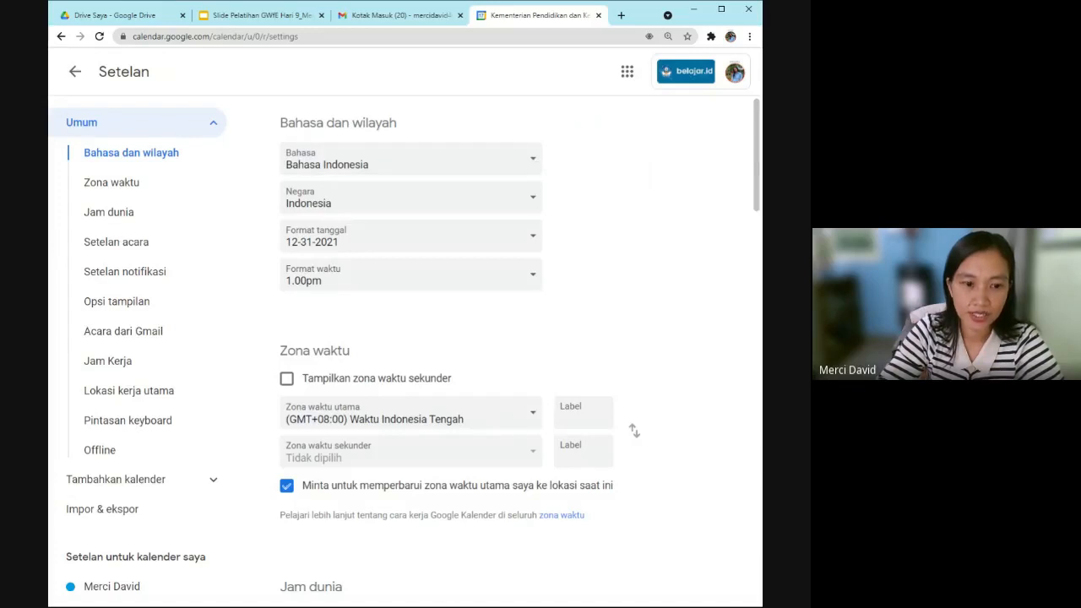
left_click(532, 162)
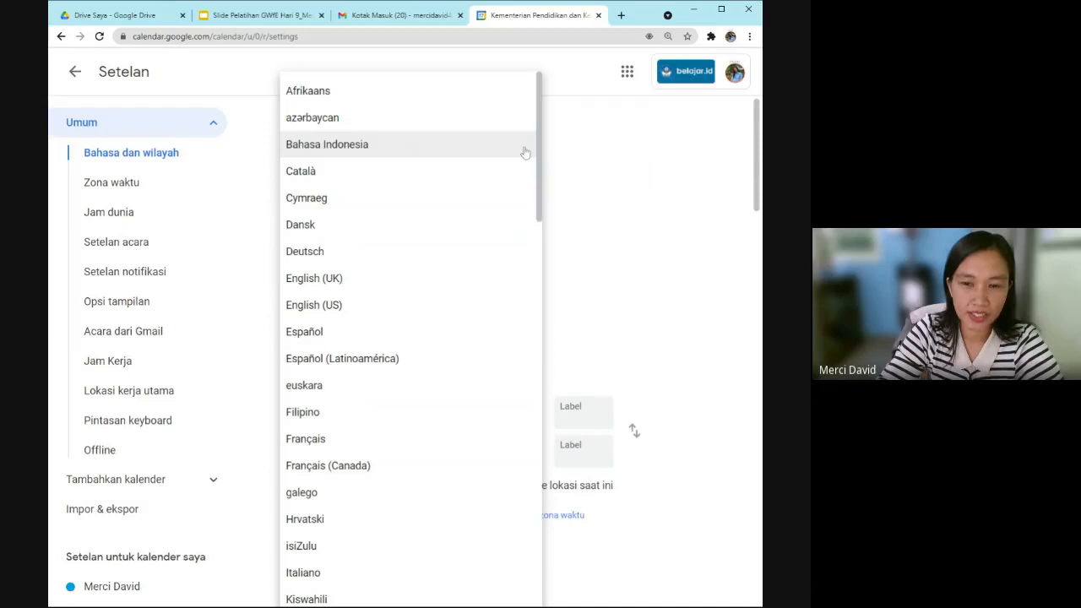
left_click(525, 152)
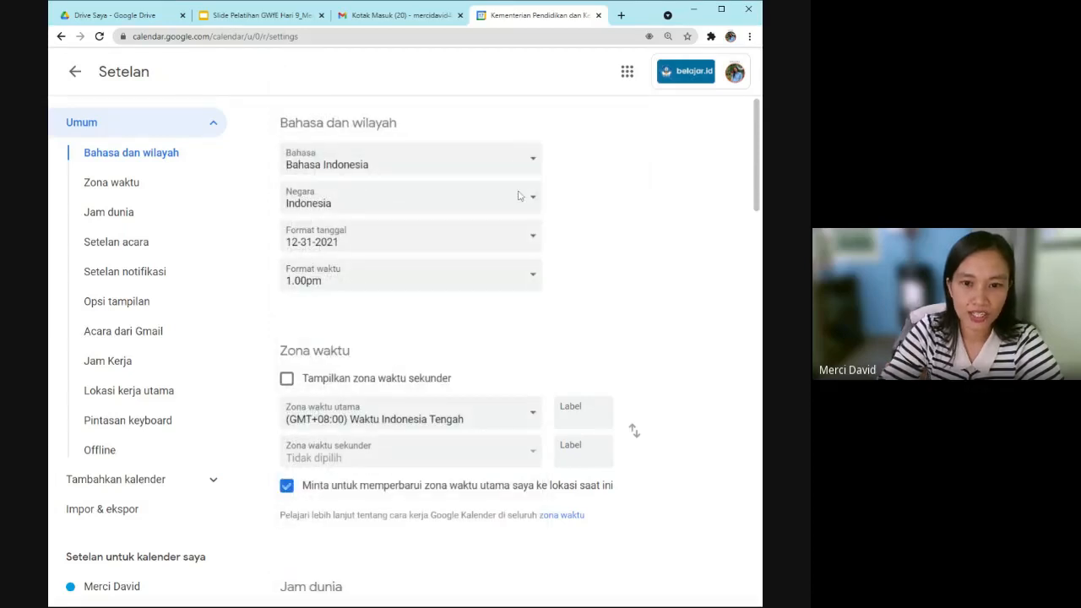
left_click(536, 282)
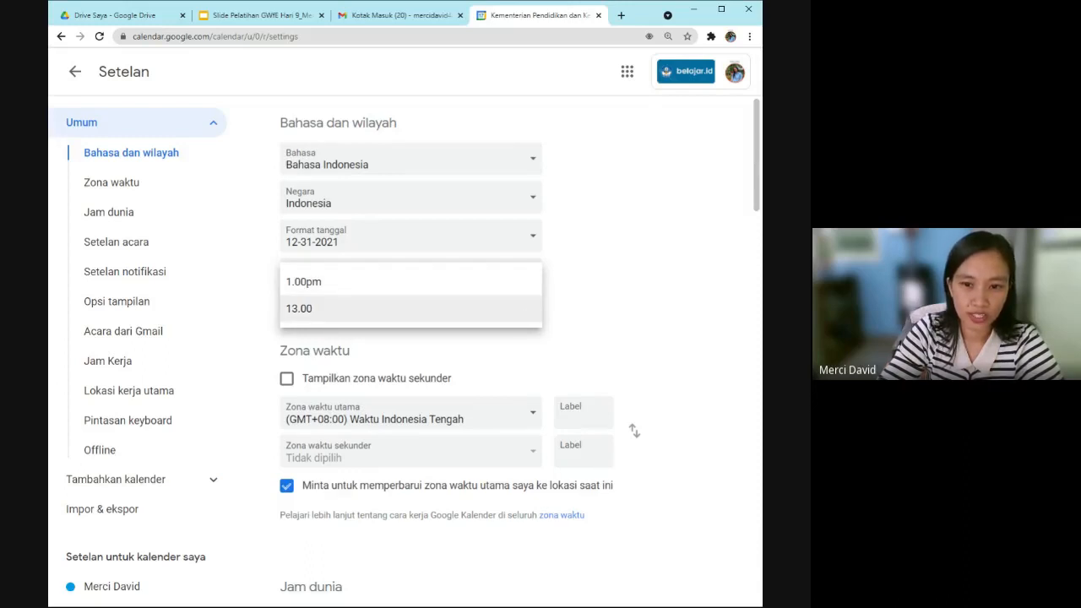
left_click(524, 285)
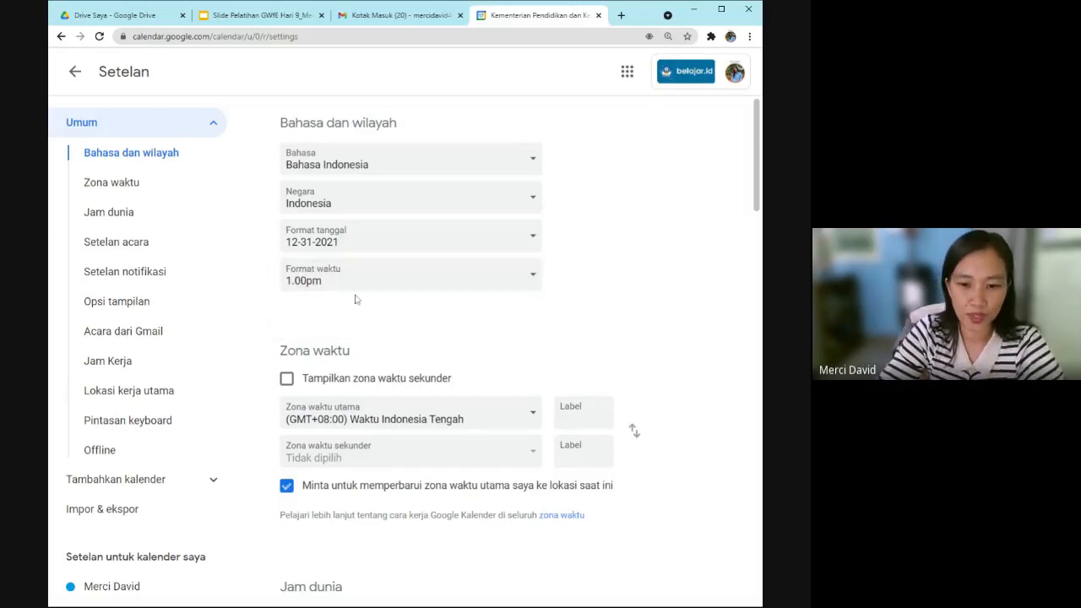
Scroll through the notification and display settings down to the Offline section.
scroll(369, 432, "down", 1)
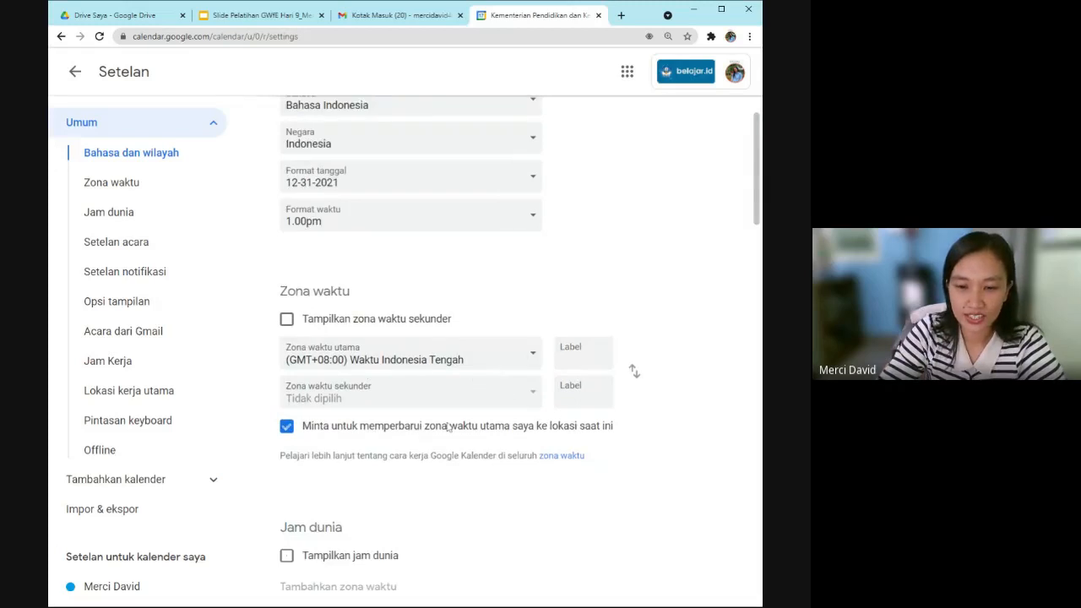
scroll(448, 427, "down", 2)
scroll(449, 427, "down", 12)
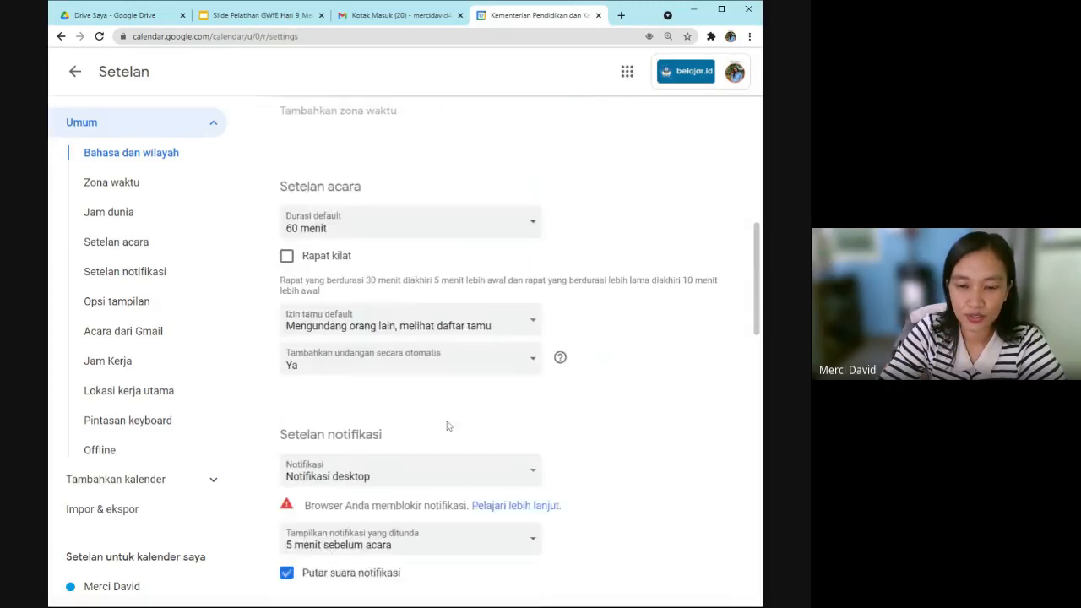
scroll(449, 427, "down", 9)
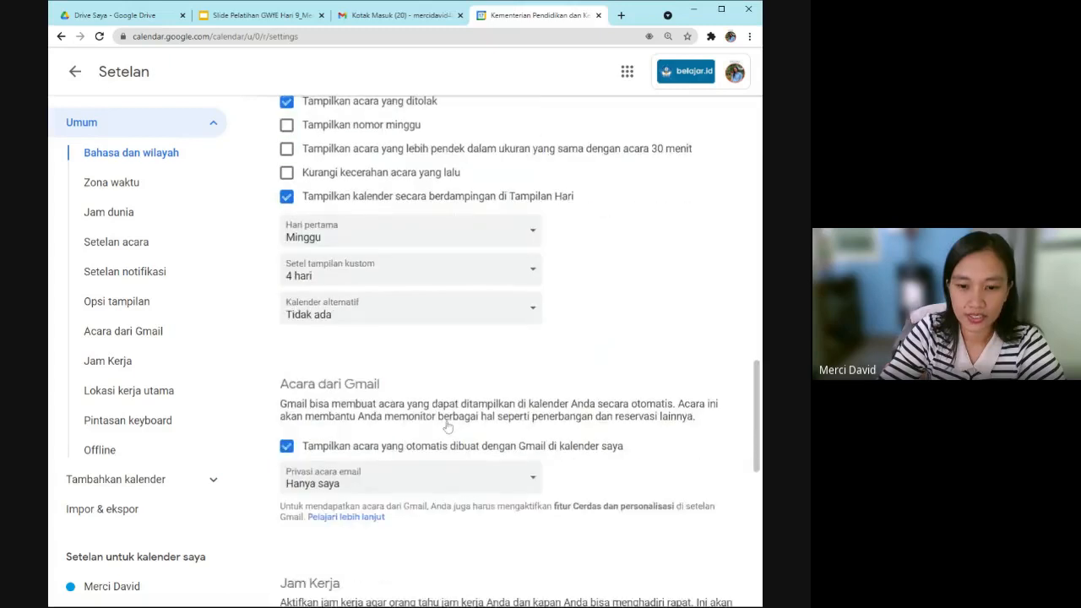
scroll(448, 427, "down", 1)
scroll(447, 425, "up", 10)
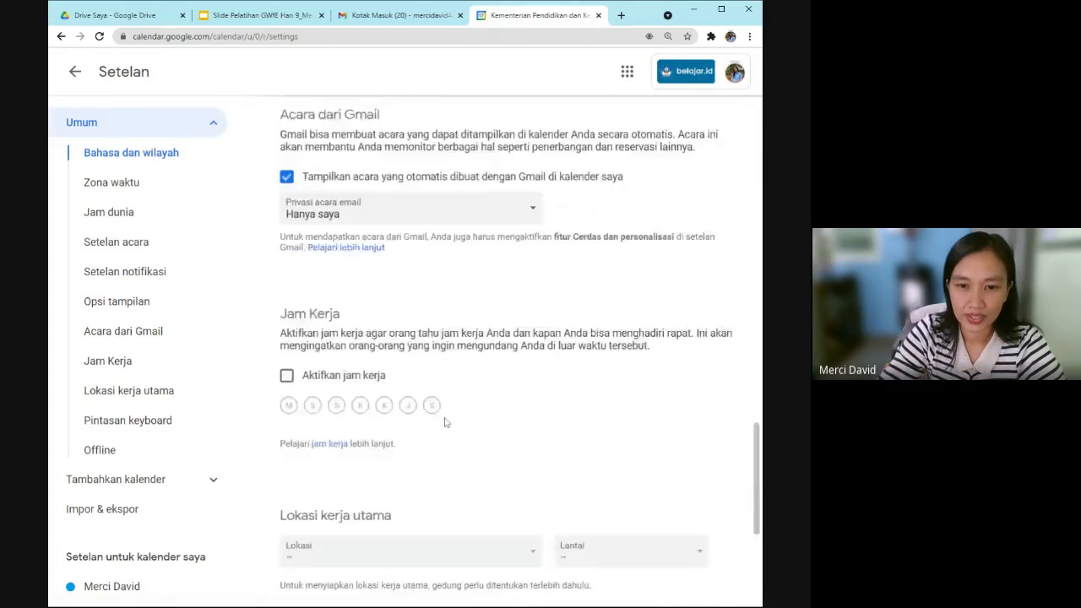
scroll(383, 484, "up", 4)
scroll(380, 422, "down", 3)
scroll(369, 369, "up", 1)
scroll(378, 380, "down", 7)
scroll(376, 380, "down", 4)
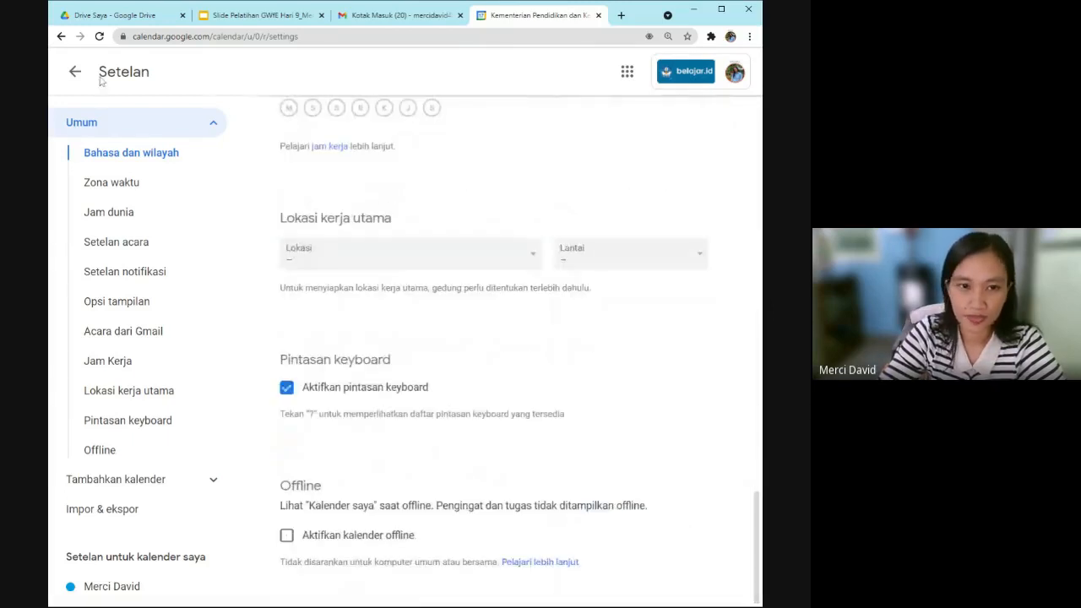
Leave the settings page and return to the 13–19 June 2021 week view.
left_click(75, 72)
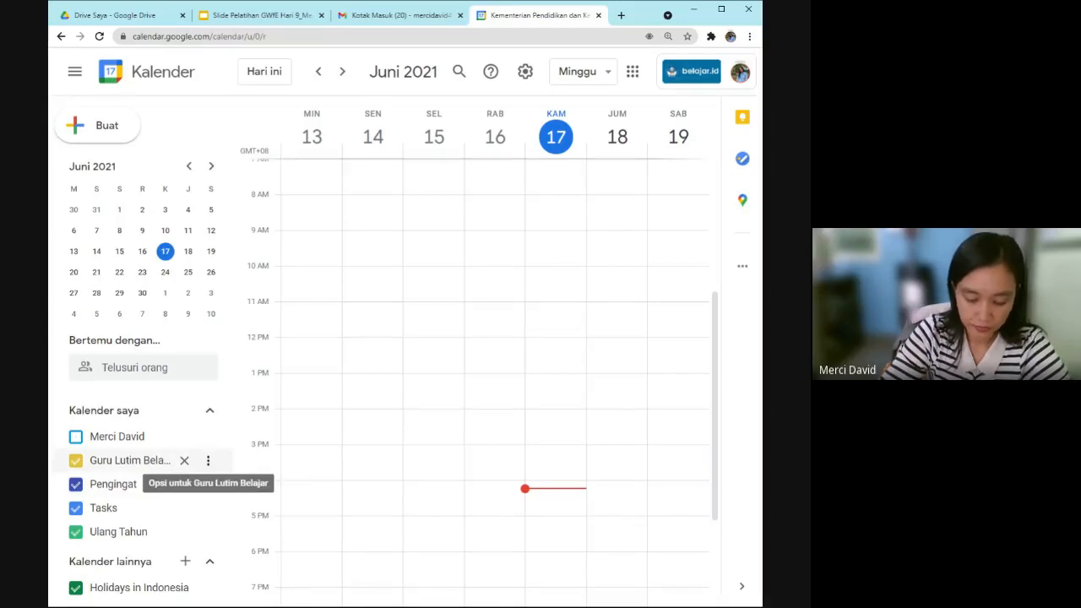
Open Setelan dan berbagi for Guru Lutim Belajar and scroll to sharing with specific people.
left_click(208, 460)
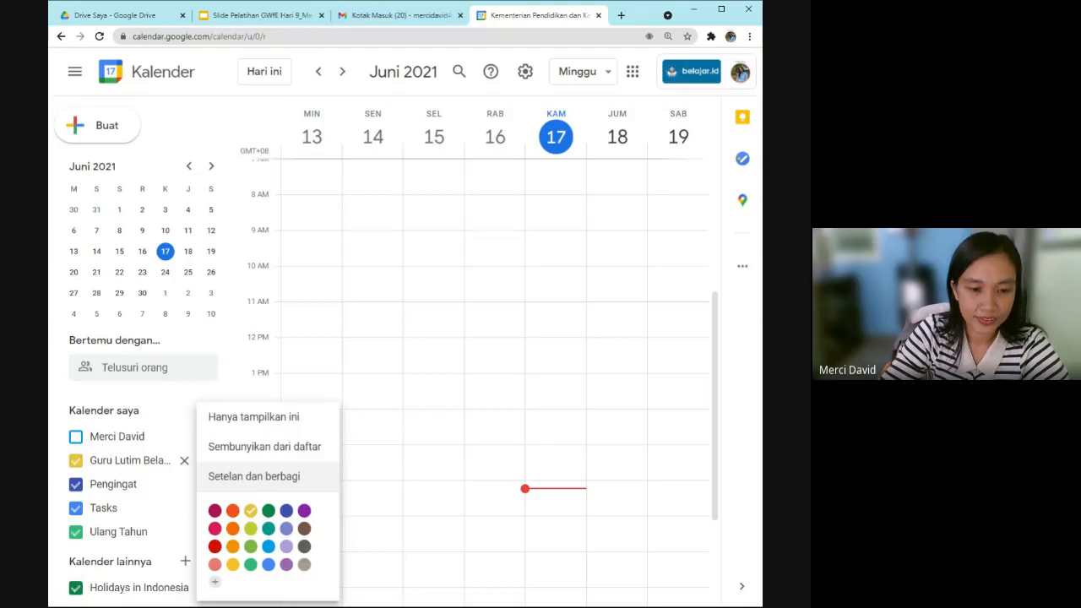
left_click(214, 478)
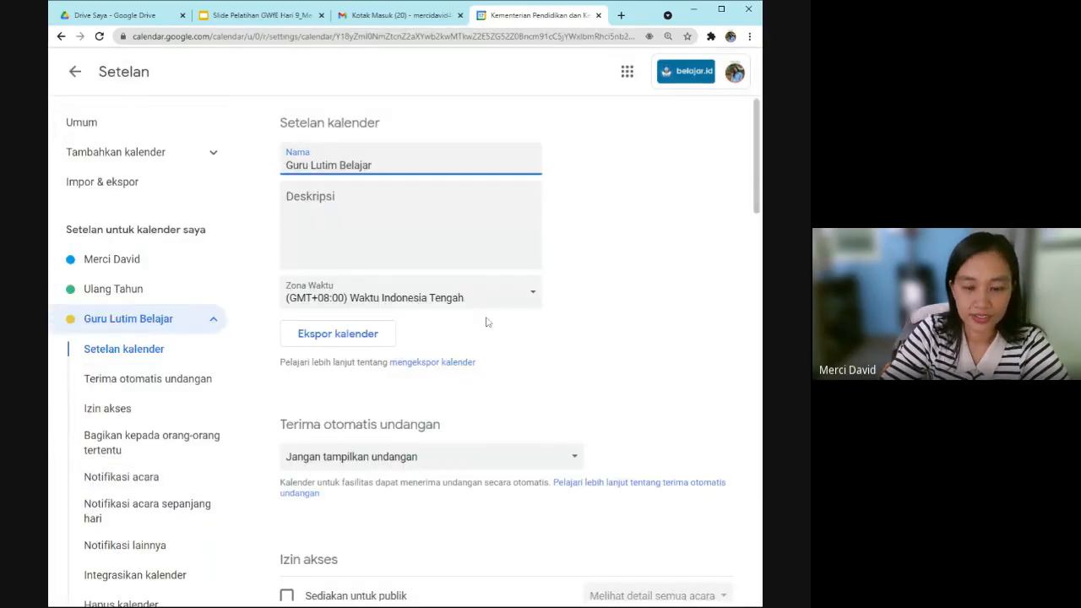
scroll(486, 322, "down", 3)
scroll(487, 322, "down", 5)
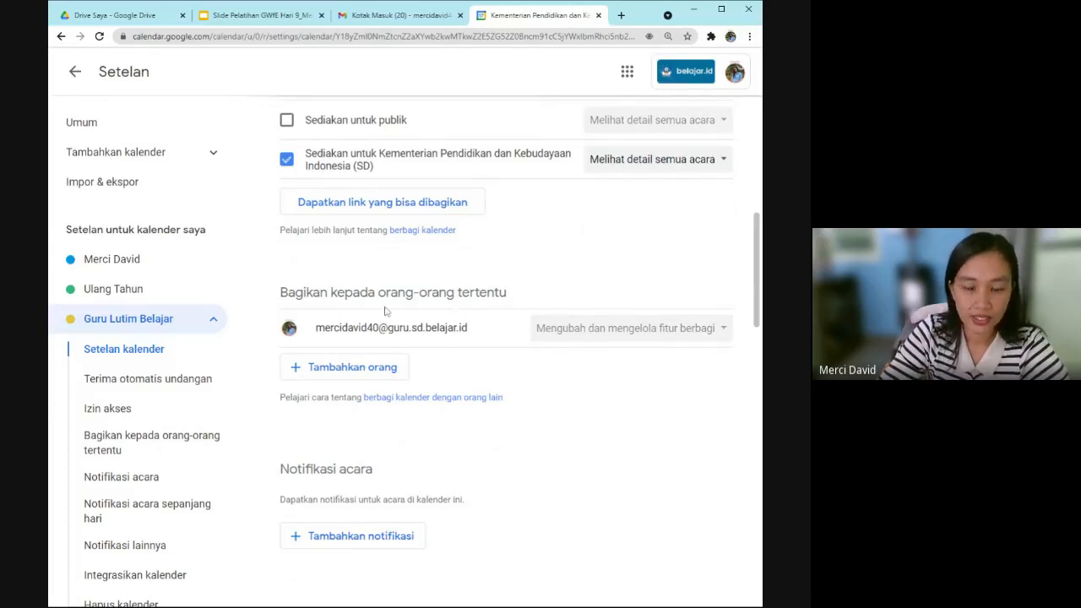
Share Guru Lutim Belajar with two suggested colleagues, permission 'Mengubah detail acara', and send.
left_click(356, 369)
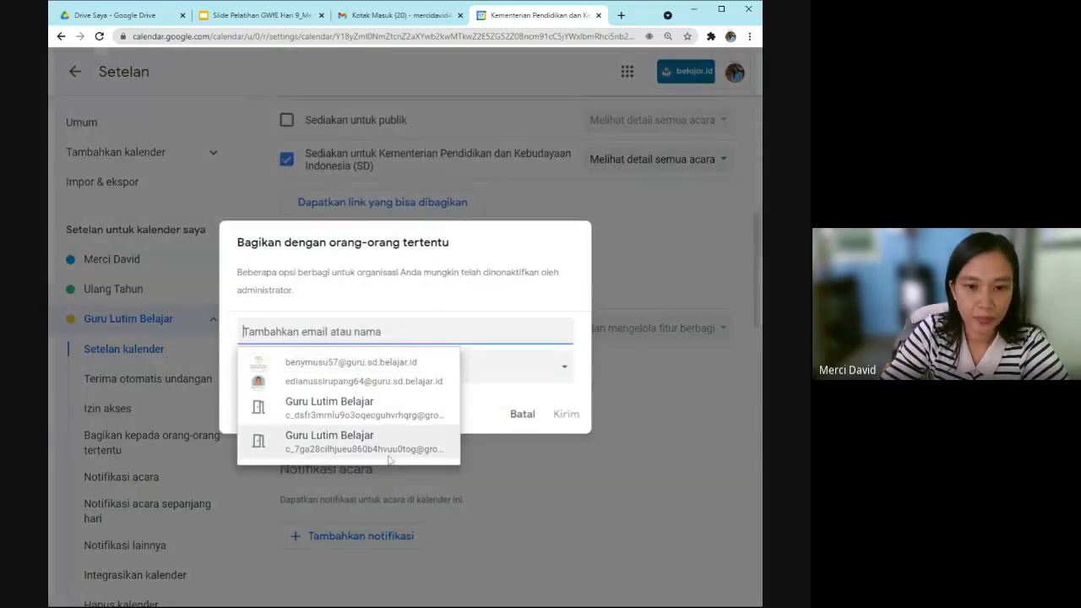
mouse_move(348, 364)
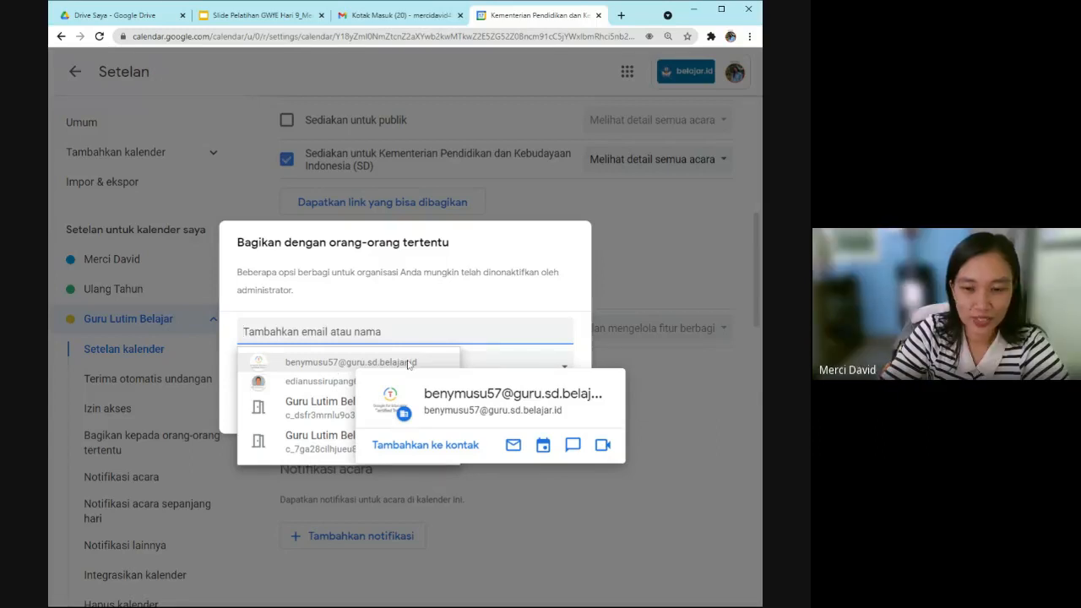
left_click(298, 363)
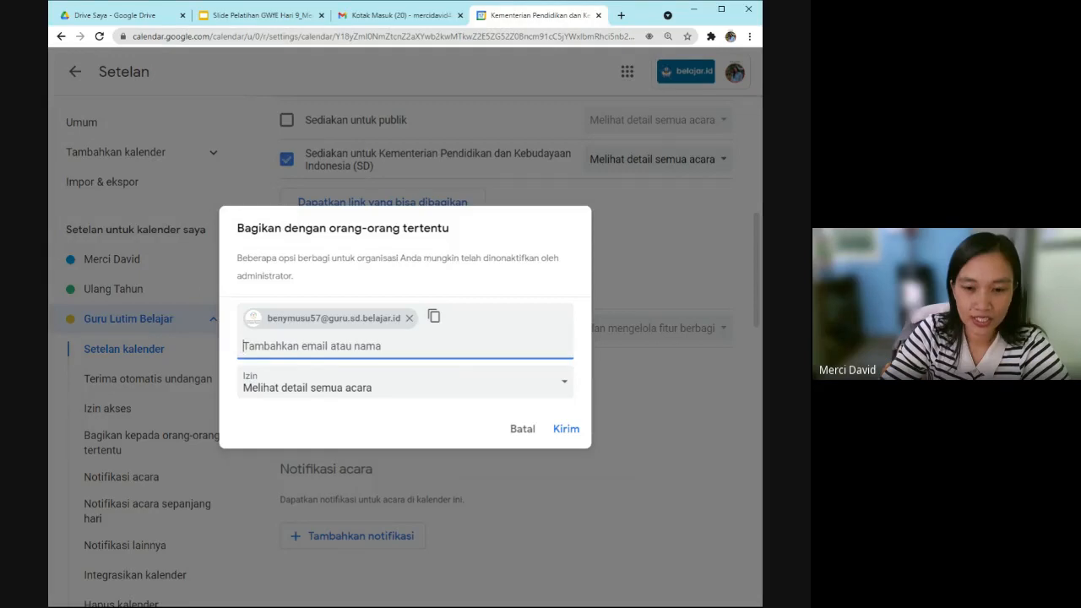
left_click(312, 347)
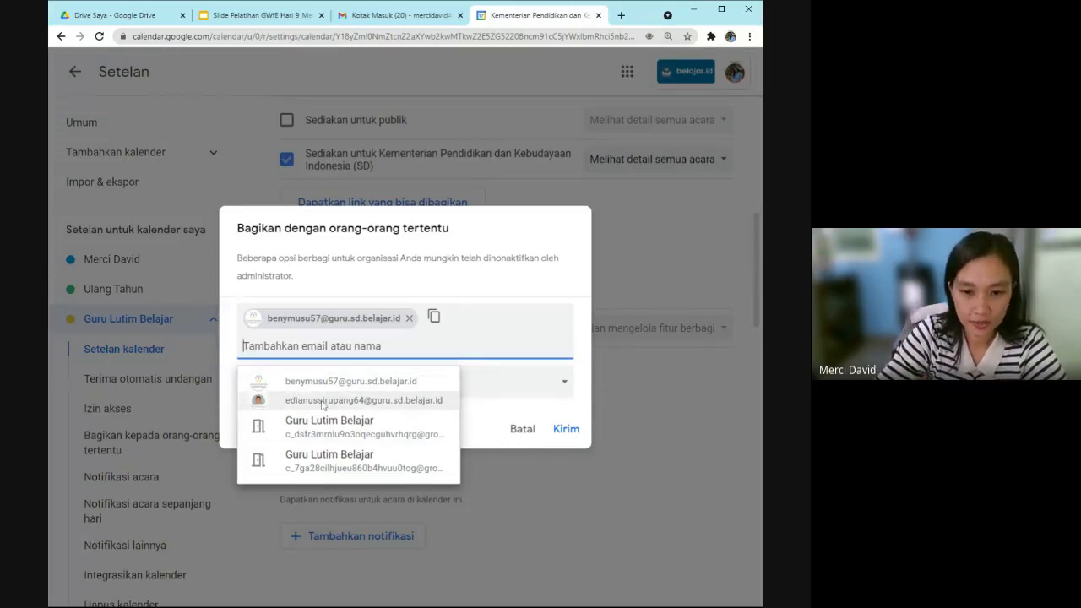
left_click(320, 402)
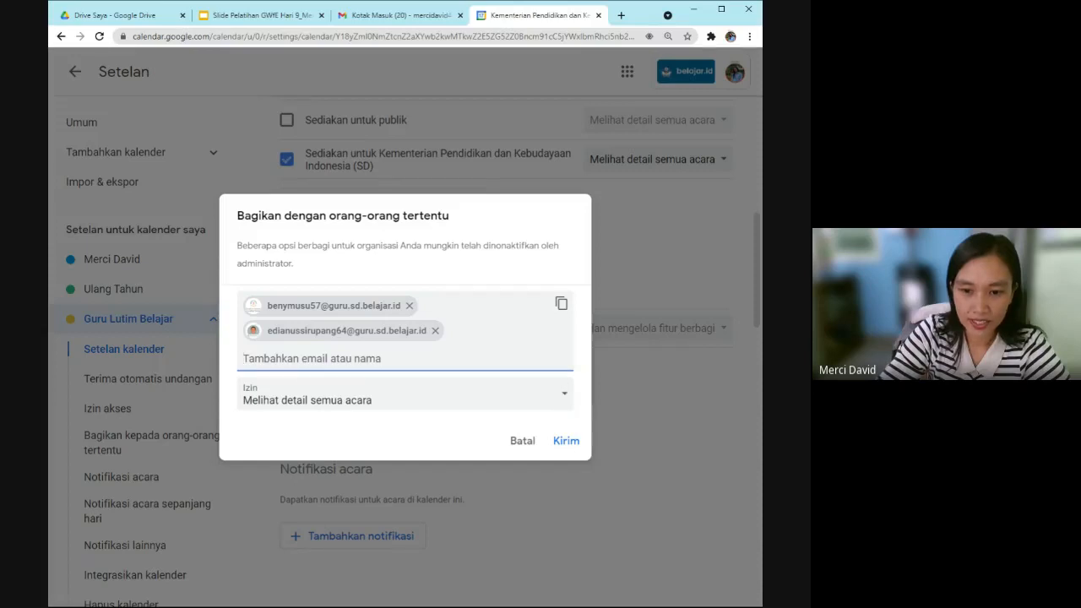
left_click(561, 397)
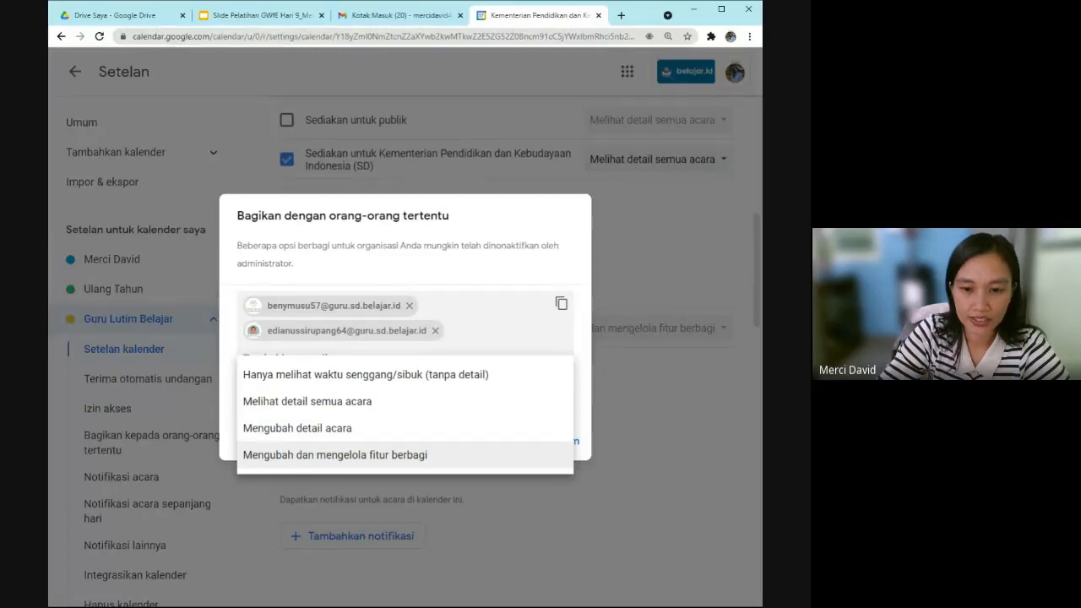
left_click(335, 429)
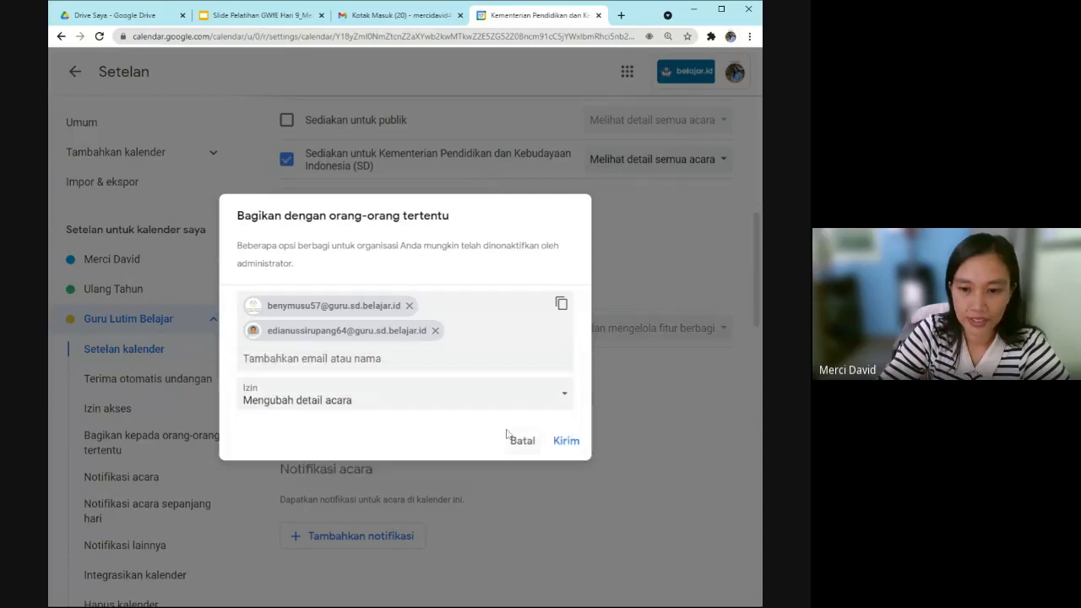
left_click(566, 447)
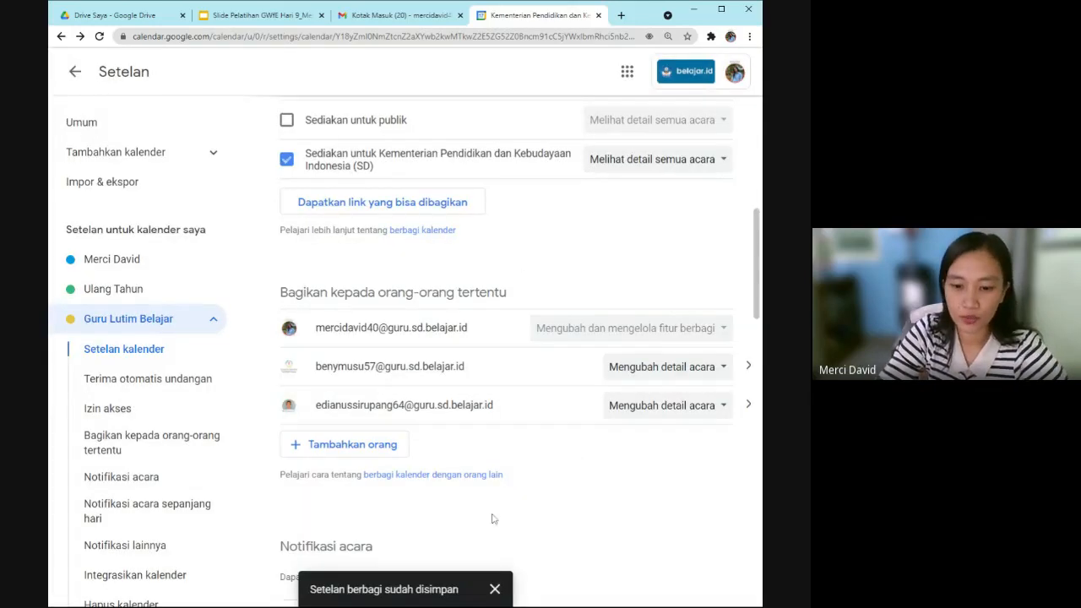
Leave Settings and go back to the 13–19 June 2021 week view.
scroll(474, 443, "down", 3)
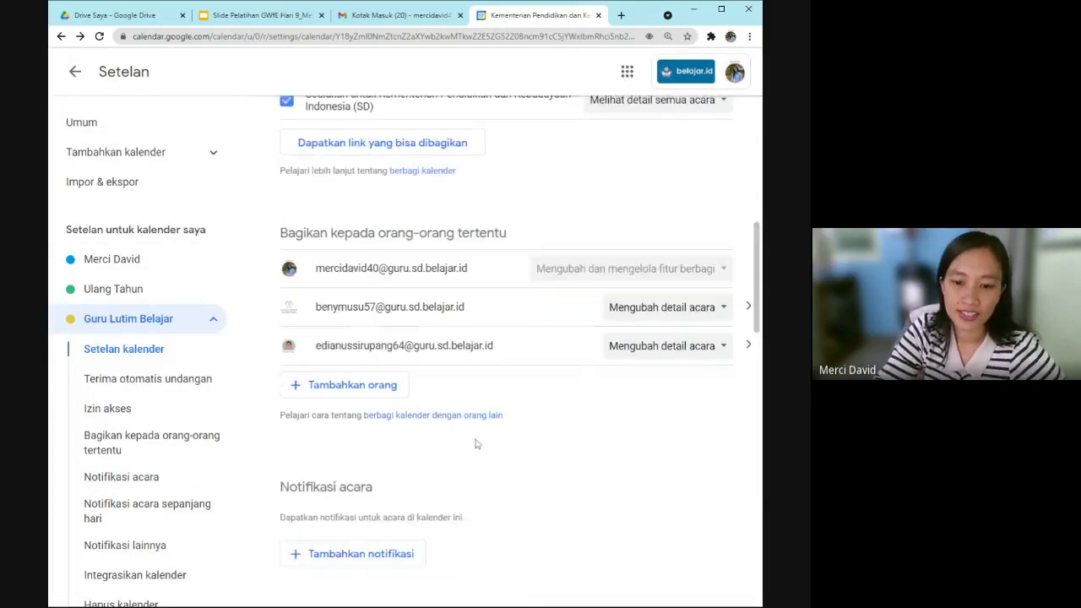
scroll(474, 442, "up", 2)
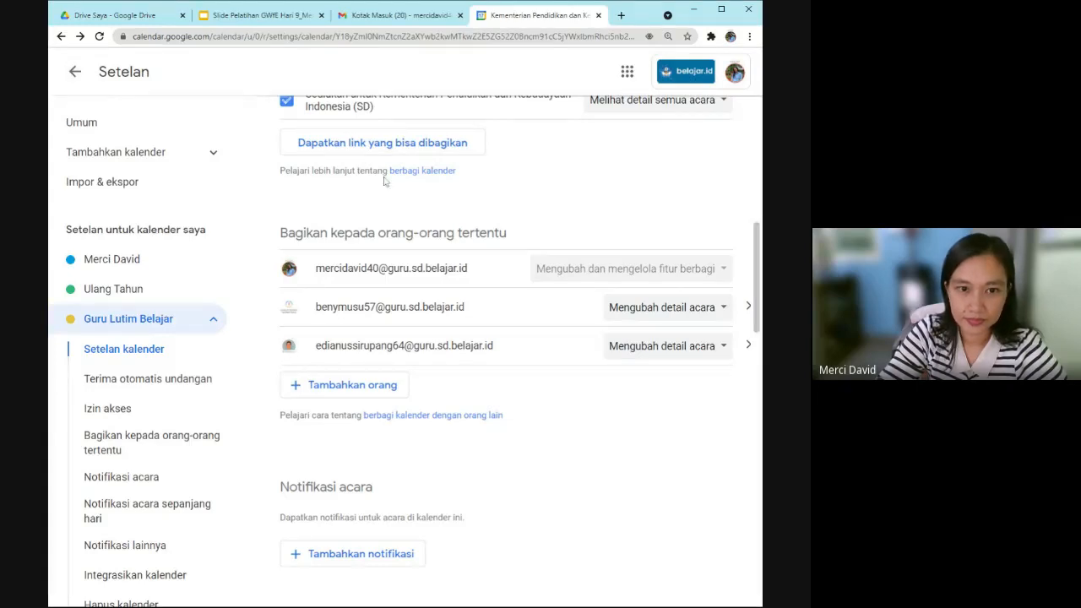
scroll(384, 181, "up", 2)
left_click(74, 72)
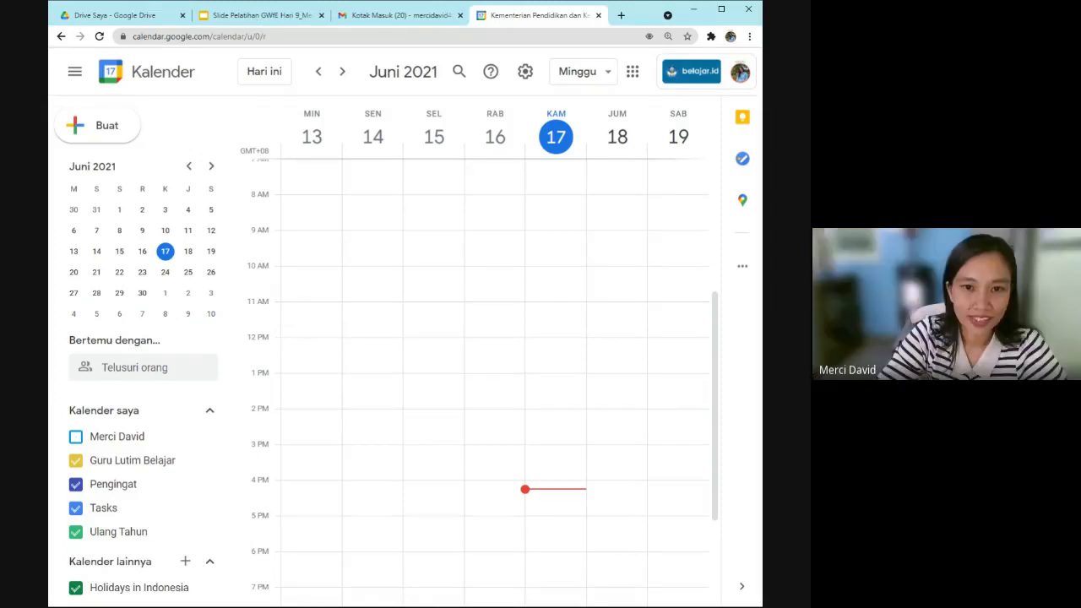
left_click(258, 15)
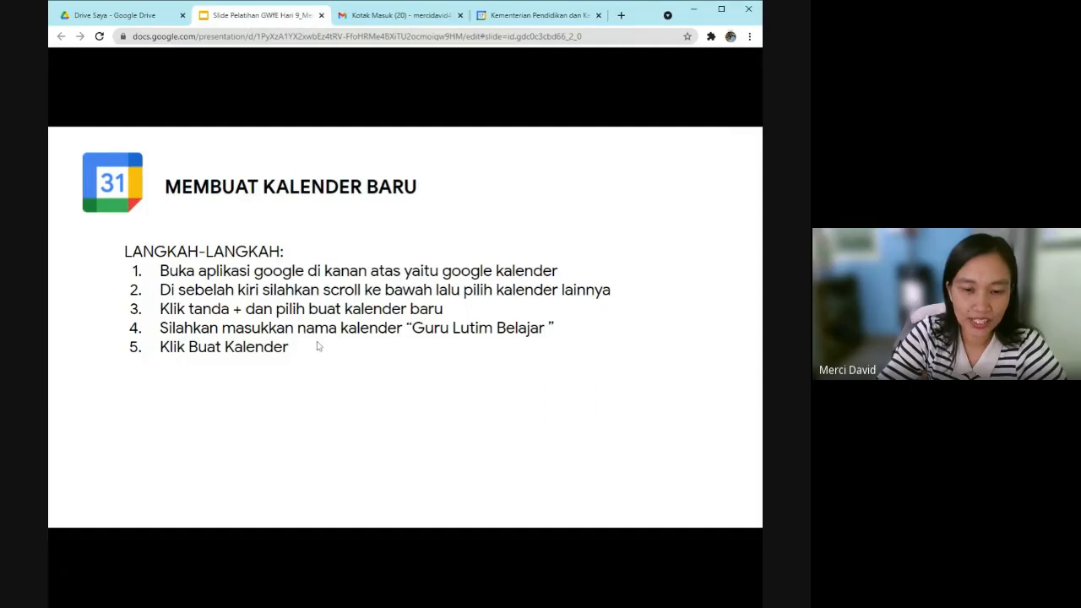
key("Right")
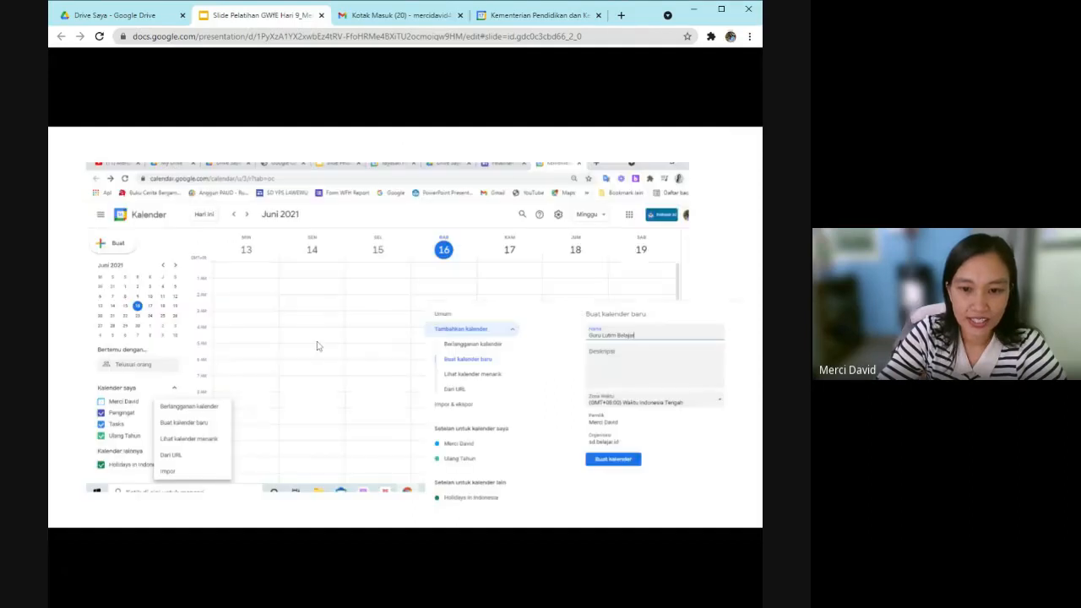
key("Right")
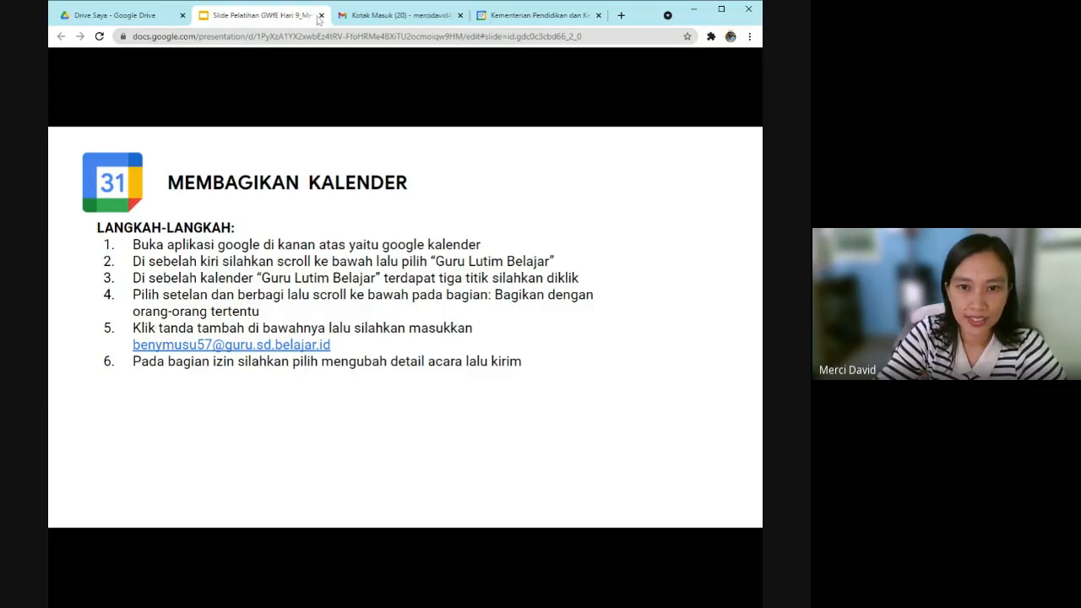
left_click(291, 231)
left_click(290, 233)
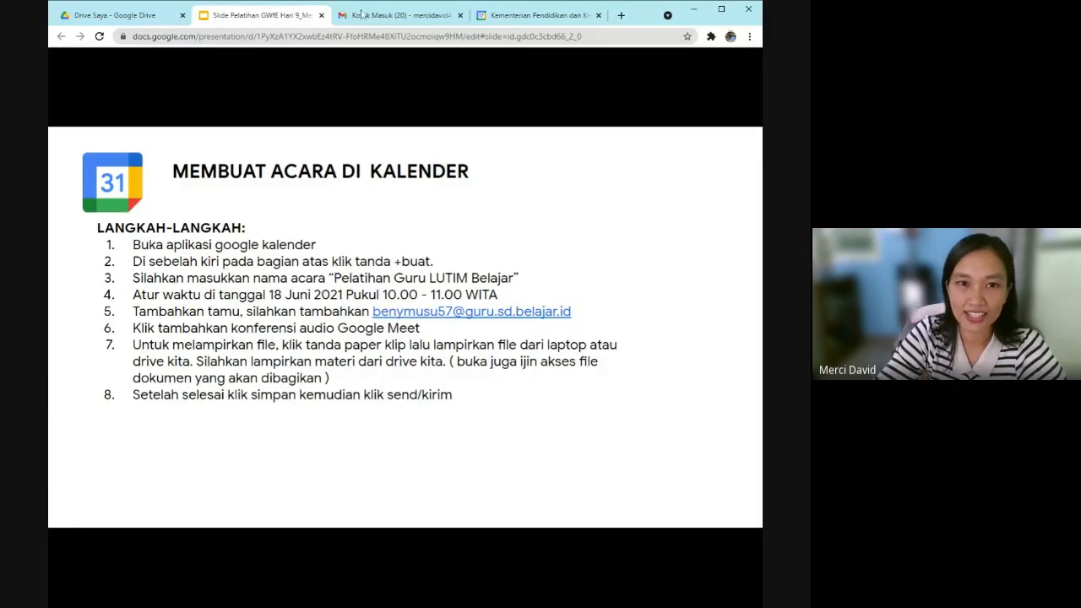
left_click(523, 16)
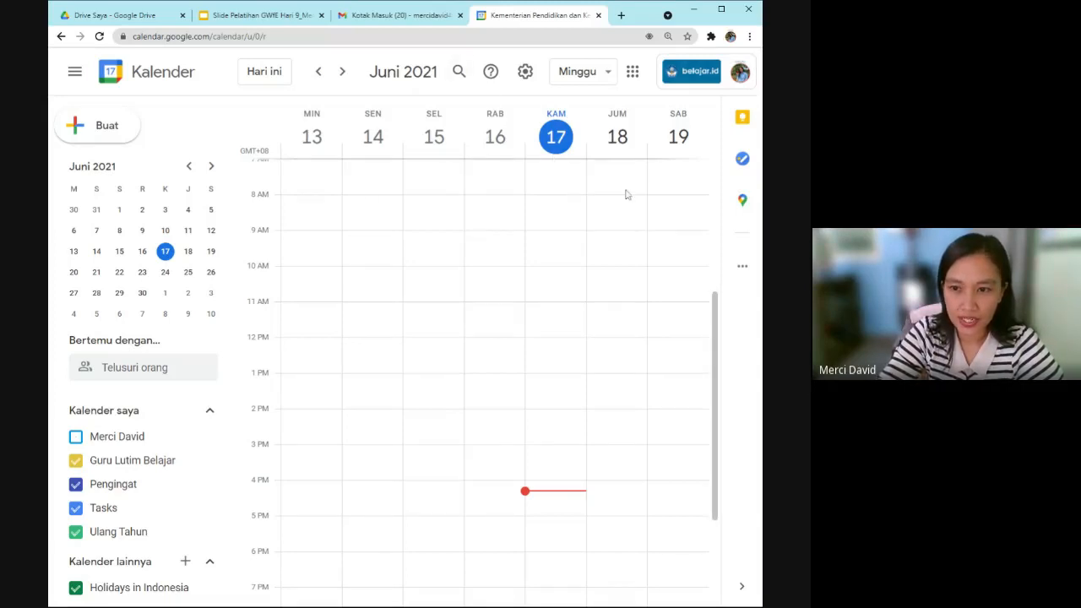
left_click(675, 191)
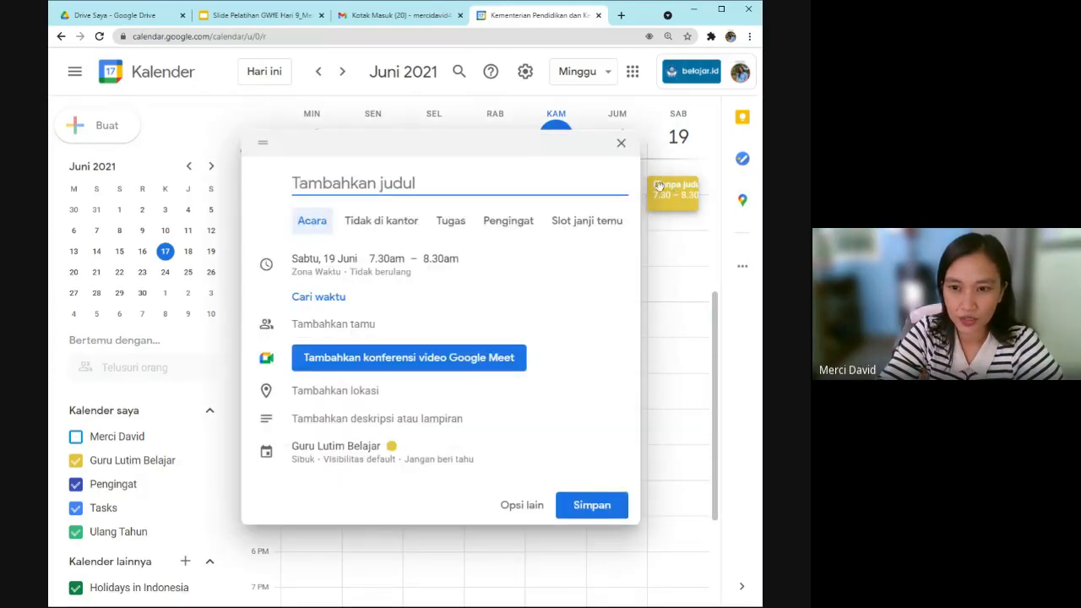
left_click(625, 147)
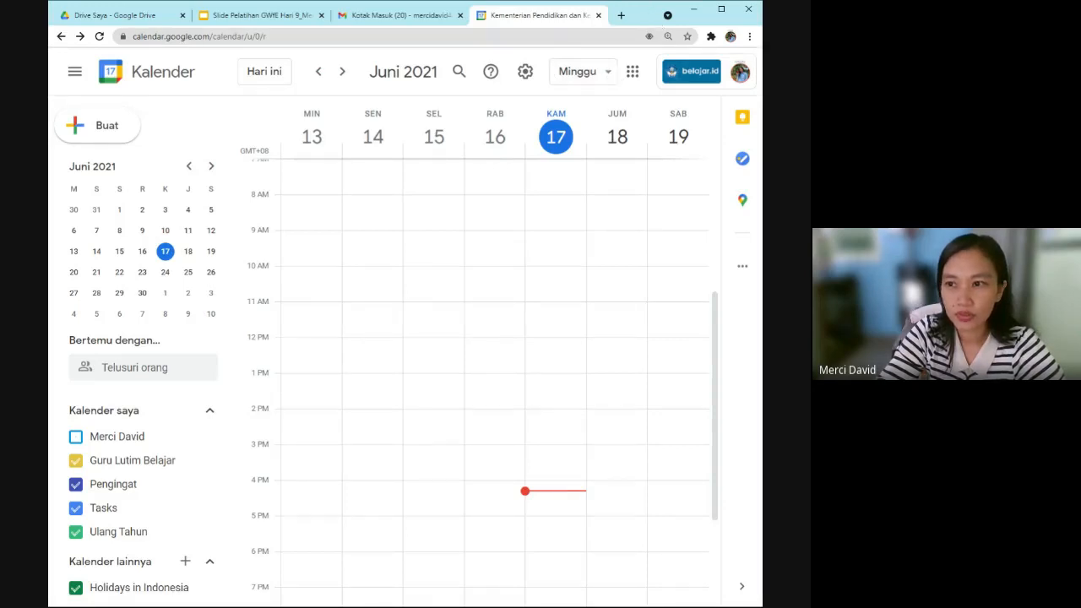
left_click(623, 78)
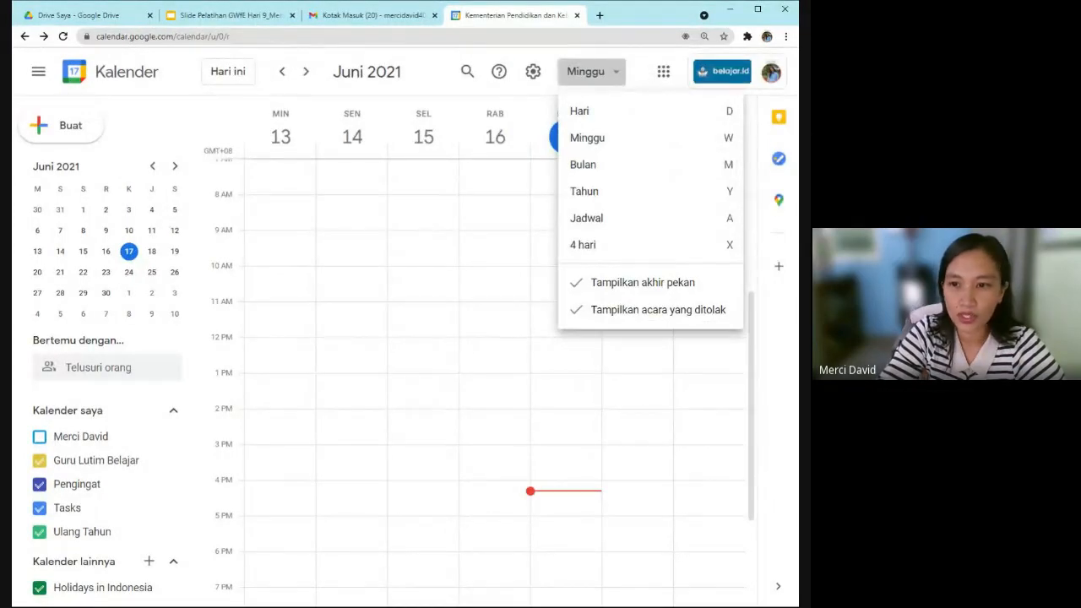
left_click(628, 122)
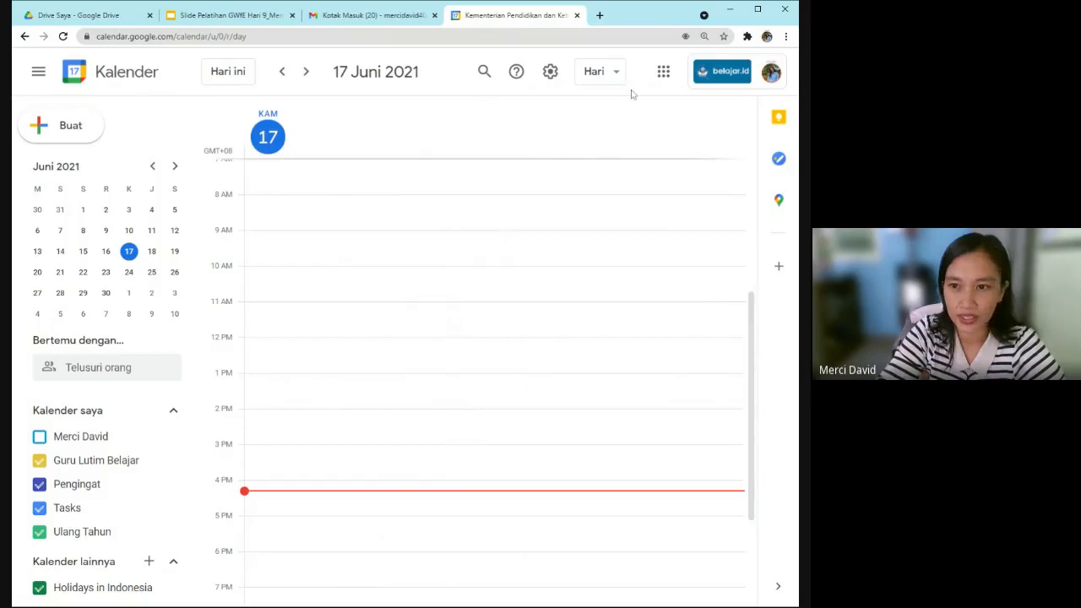
left_click(617, 73)
left_click(622, 142)
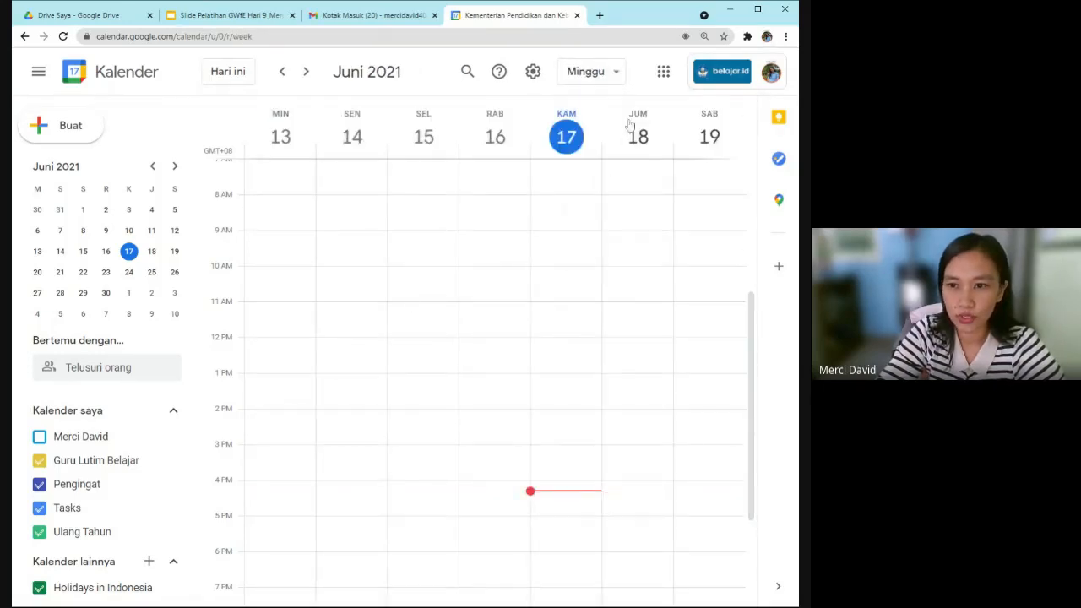
left_click(616, 75)
left_click(609, 168)
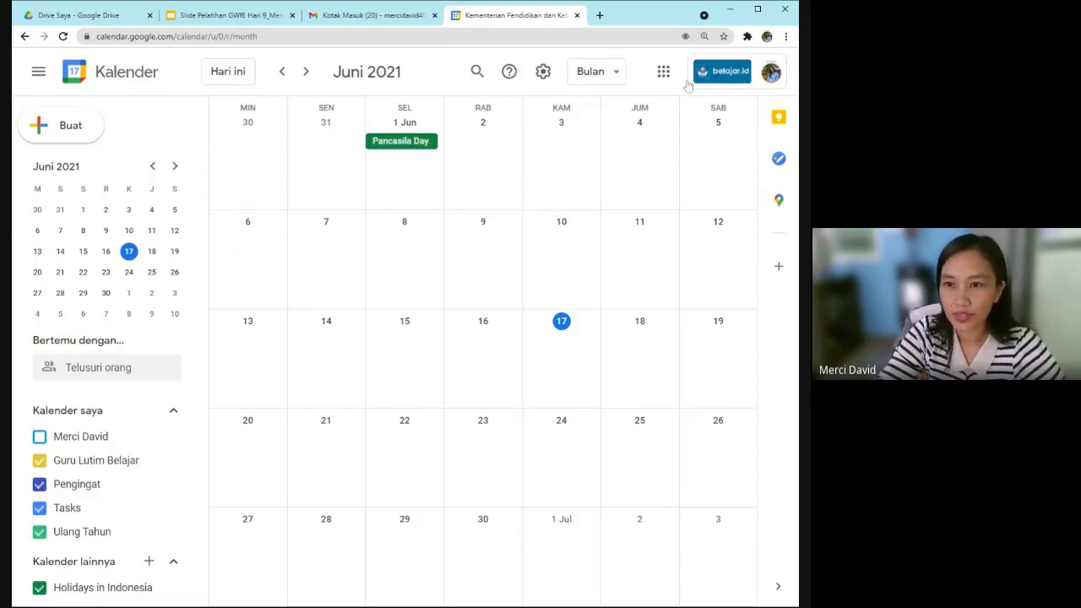
left_click(600, 71)
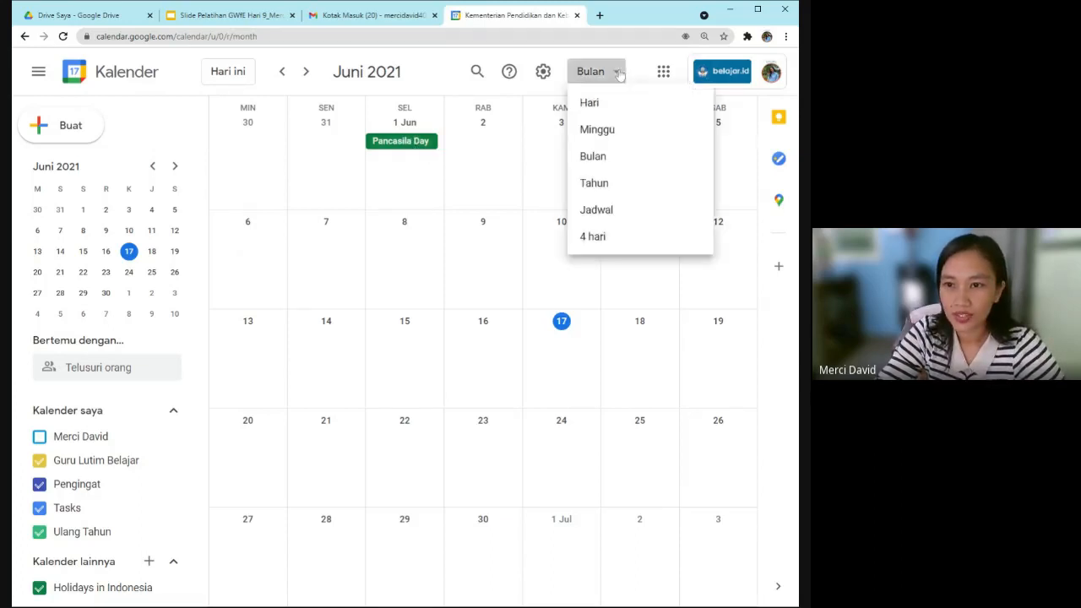
left_click(616, 203)
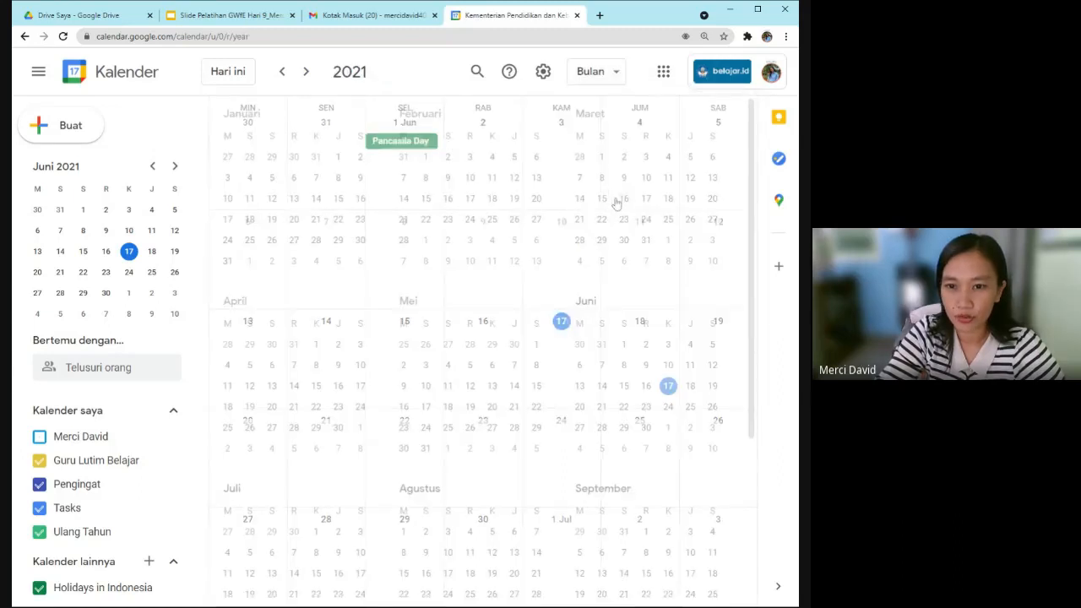
left_click(610, 73)
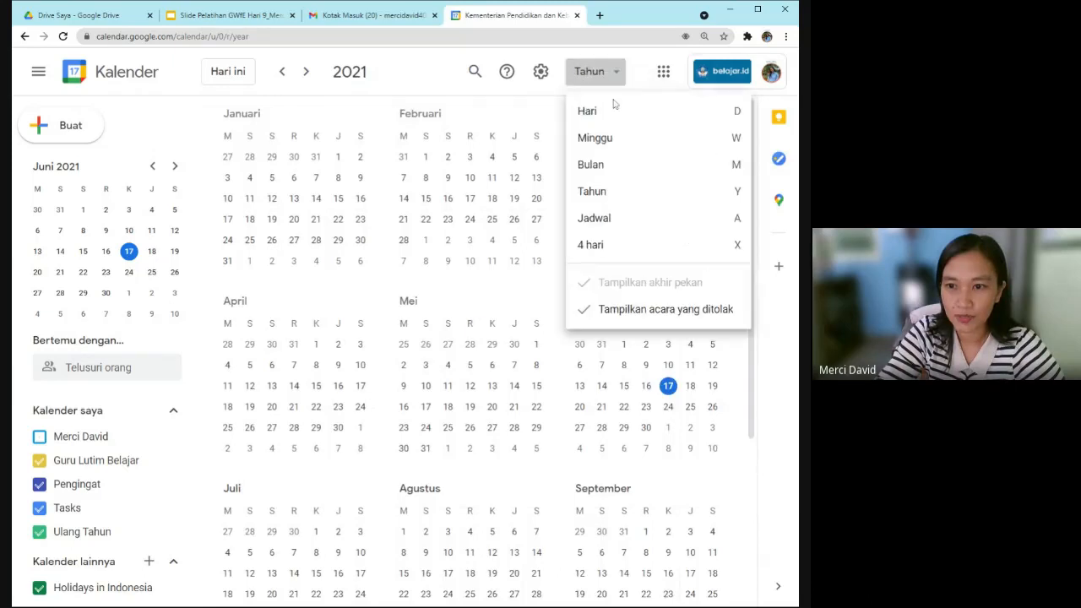
left_click(612, 143)
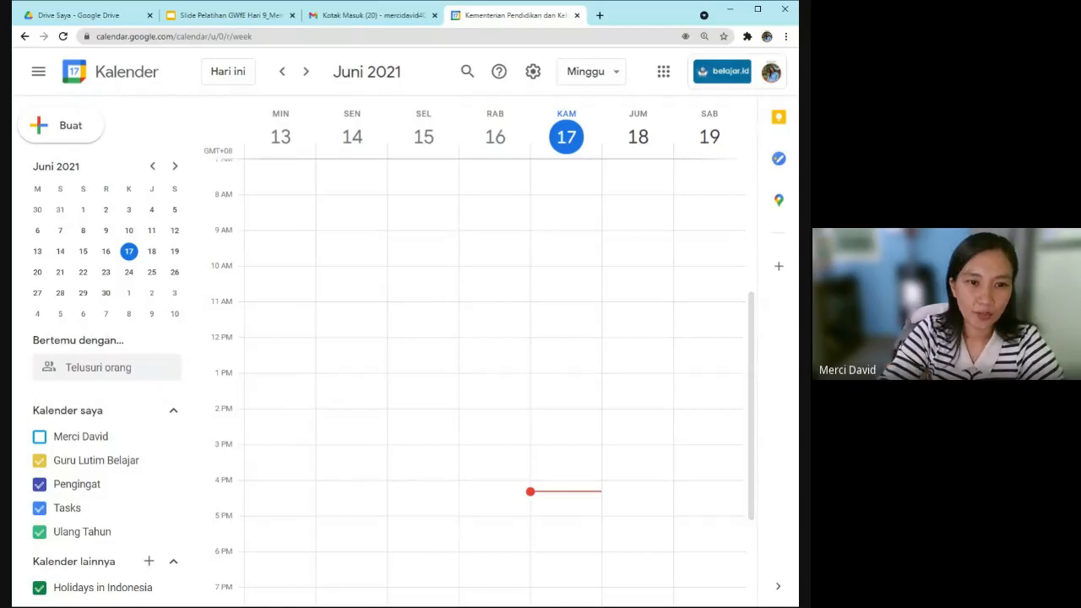
left_click(71, 127)
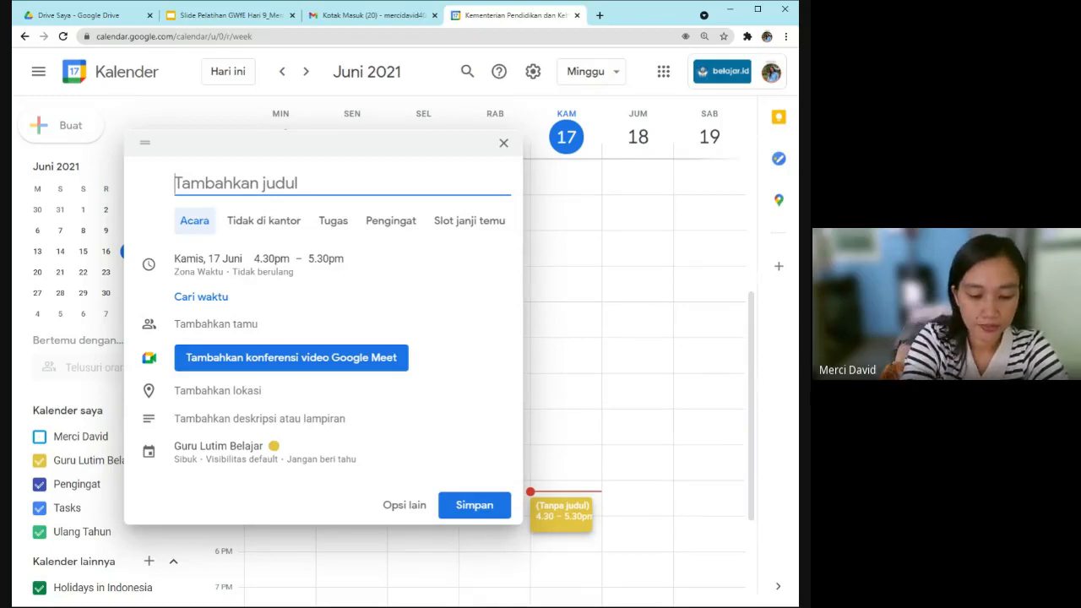
Title the event 'Rapat Persiapan Pembagian Rapor', adding 'Rapat' before and 'Pembagian Rapor' after.
type("Persiapan")
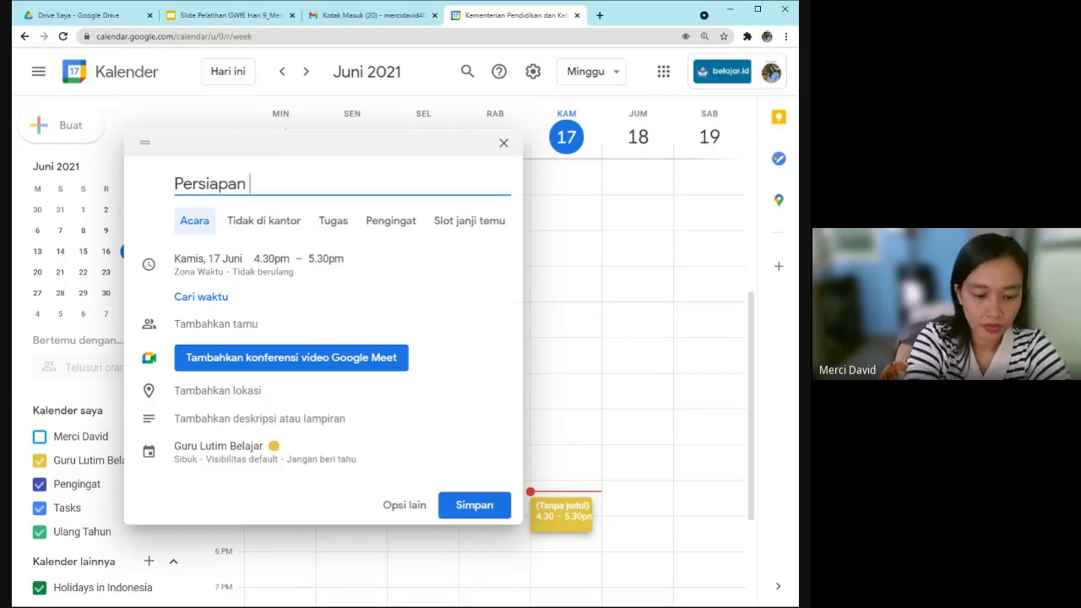
left_click(238, 183)
key("Left")
key("Left")
key("Left")
key("Left")
key("Left")
key("Left")
key("Left")
key("Left")
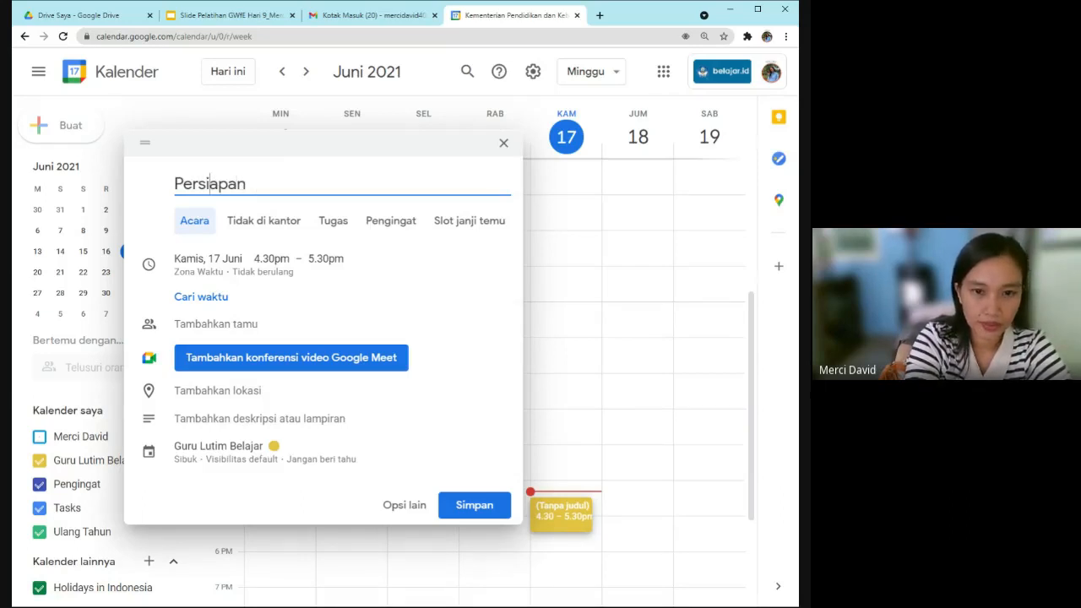
type("Rapat")
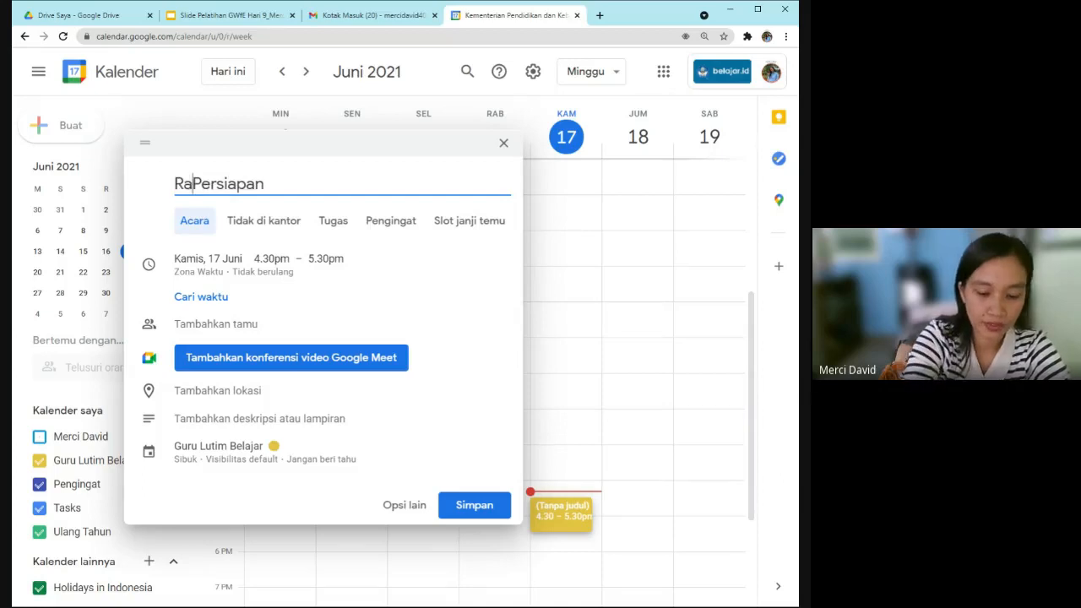
left_click(384, 173)
type("Pe")
type("mb")
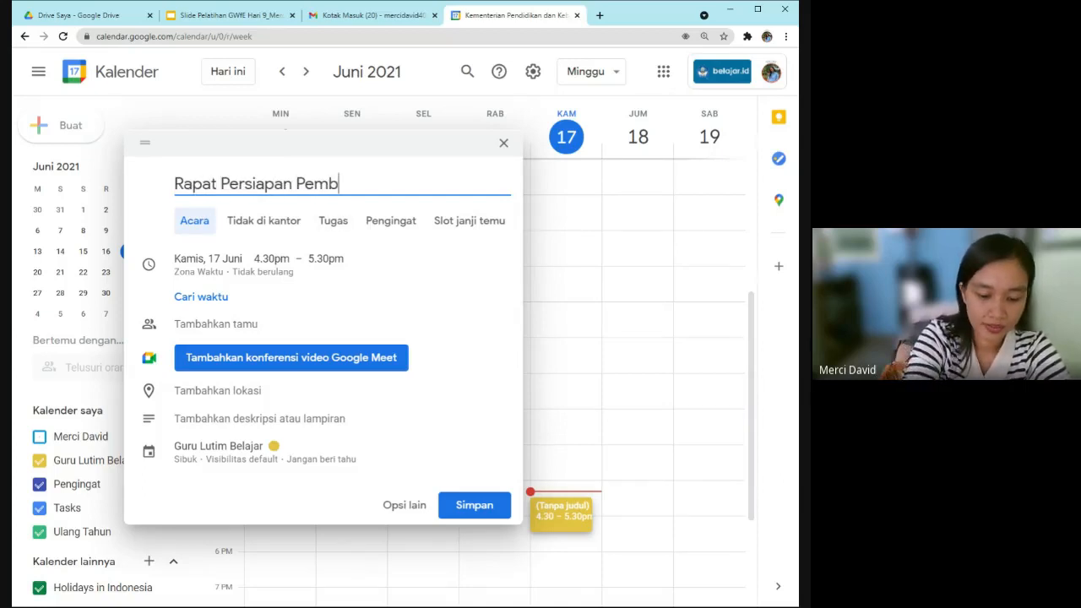
type("agian Rapor")
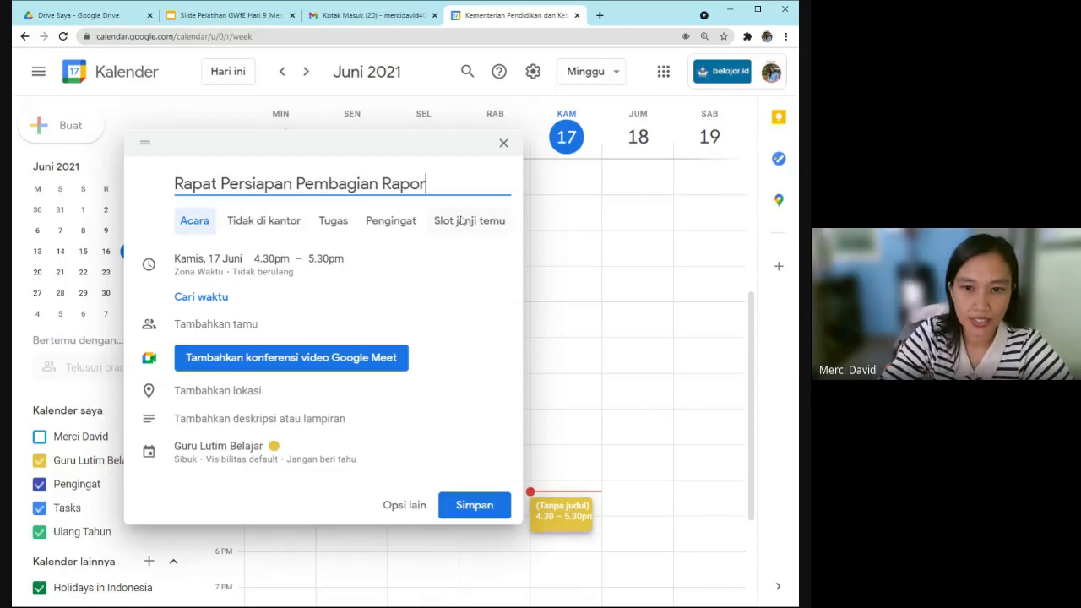
left_click(213, 262)
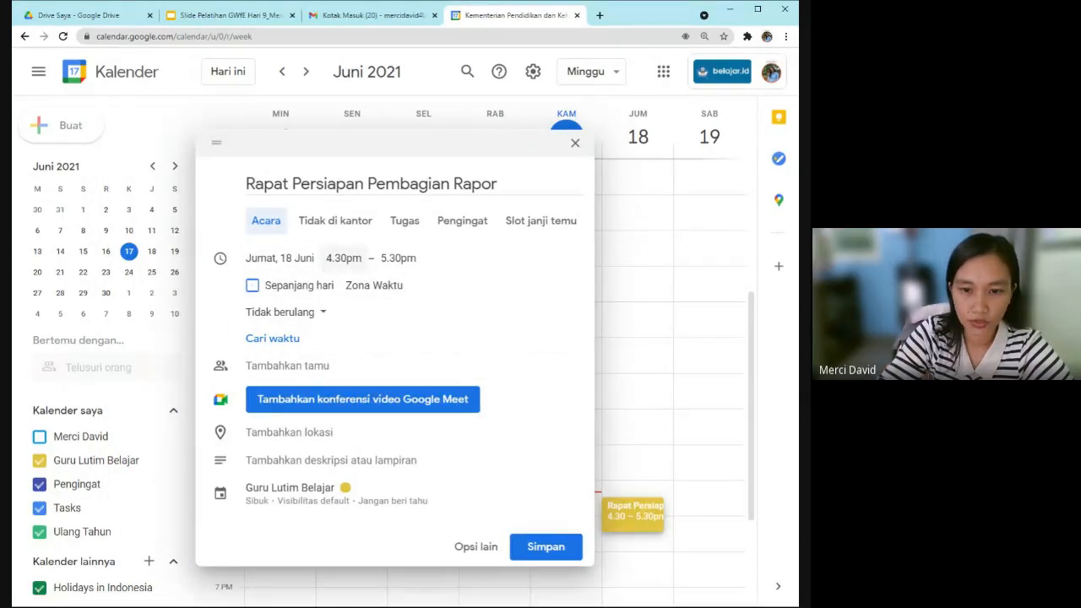
left_click(343, 257)
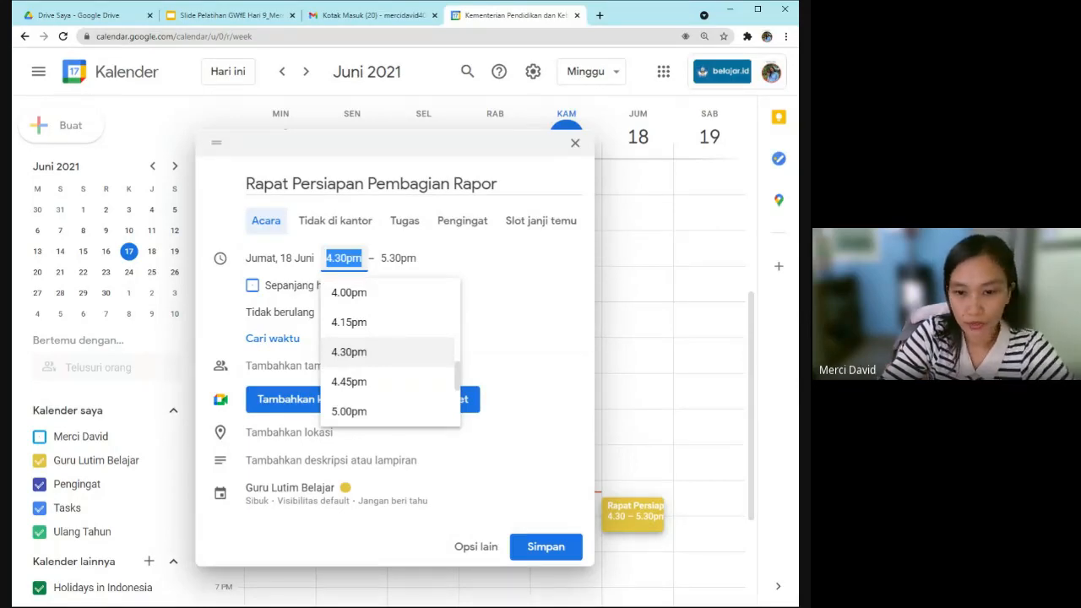
scroll(367, 307, "up", 7)
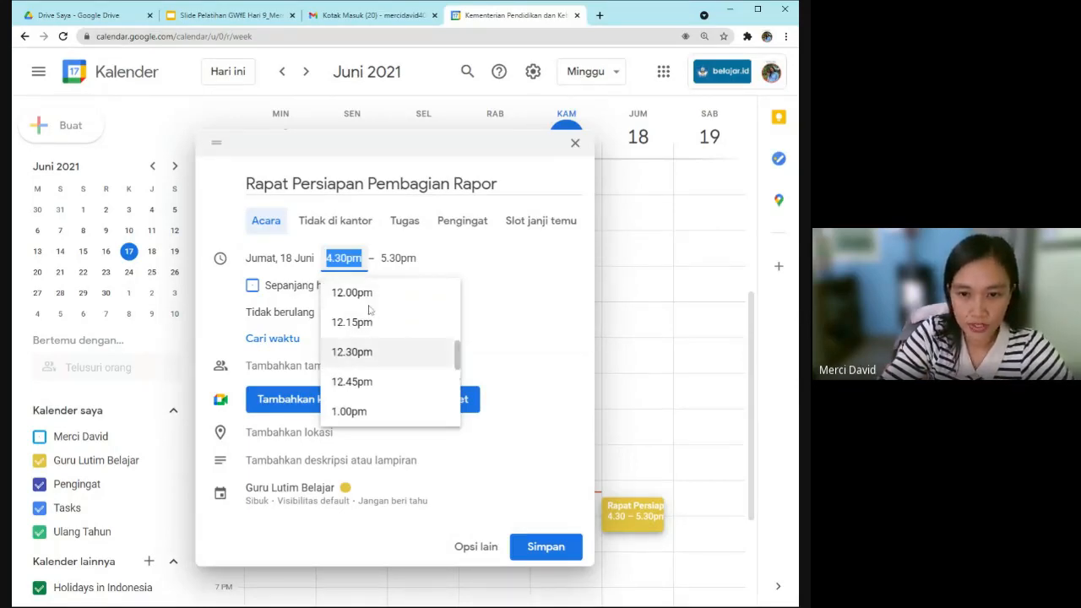
scroll(369, 310, "up", 7)
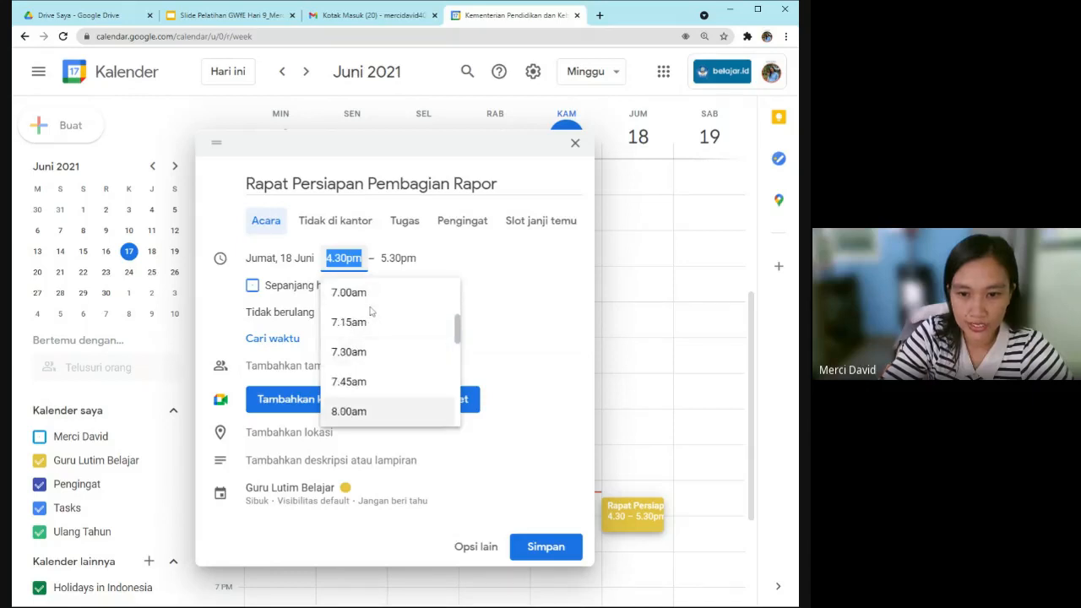
scroll(369, 312, "up", 2)
scroll(369, 324, "up", 5)
scroll(369, 319, "down", 5)
scroll(369, 319, "down", 10)
scroll(369, 322, "up", 2)
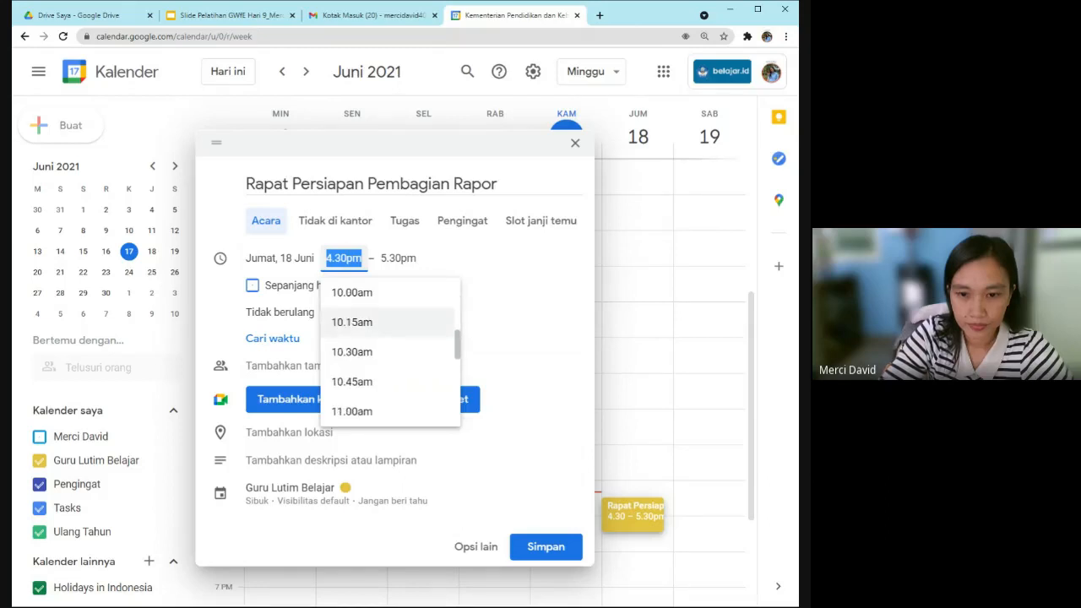
left_click(369, 294)
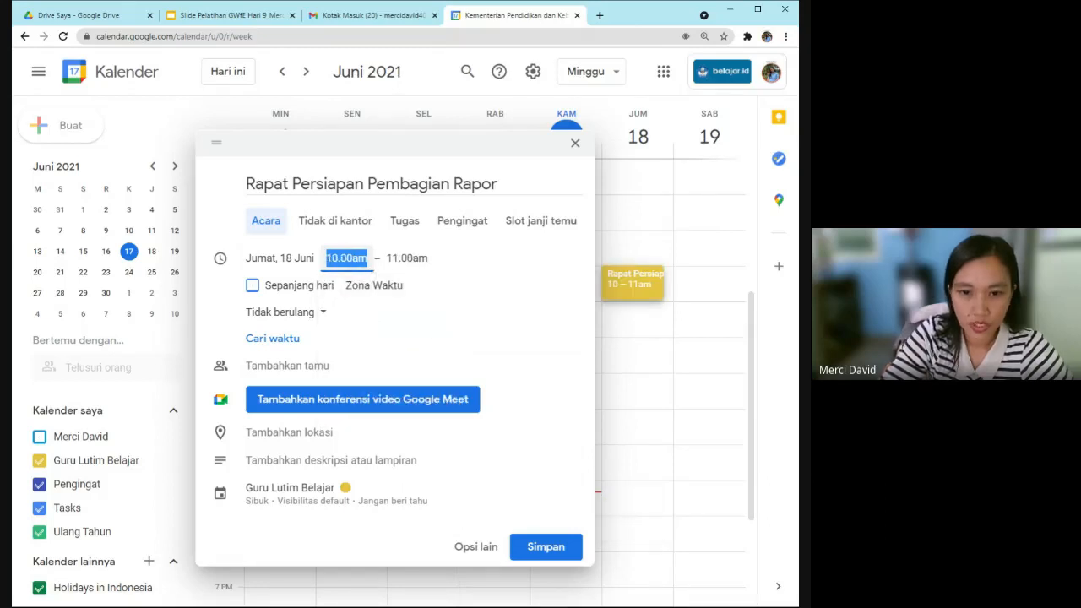
left_click(393, 260)
left_click(393, 259)
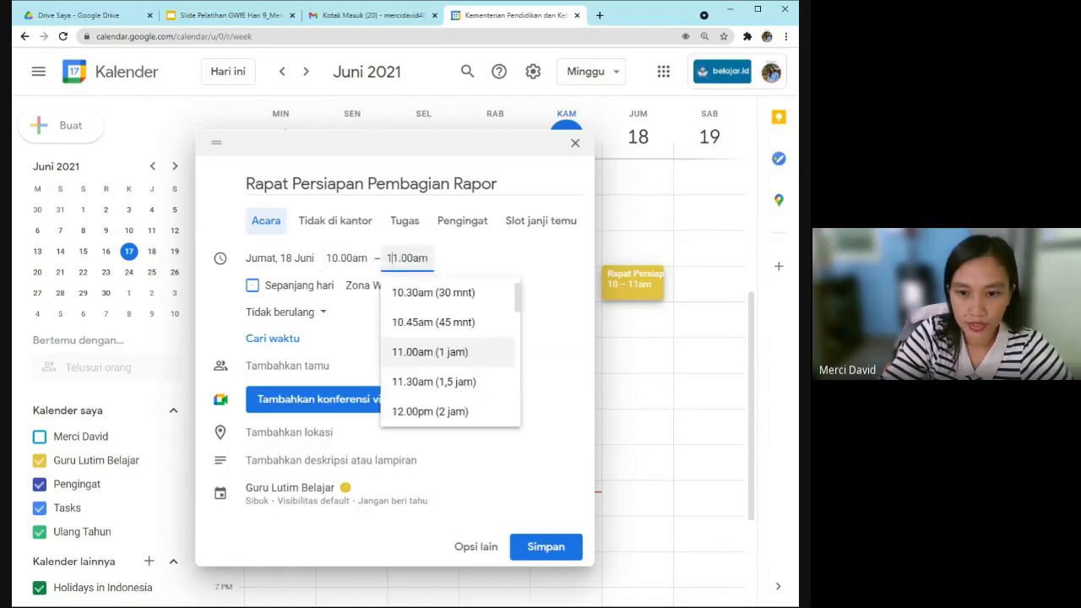
left_click(445, 263)
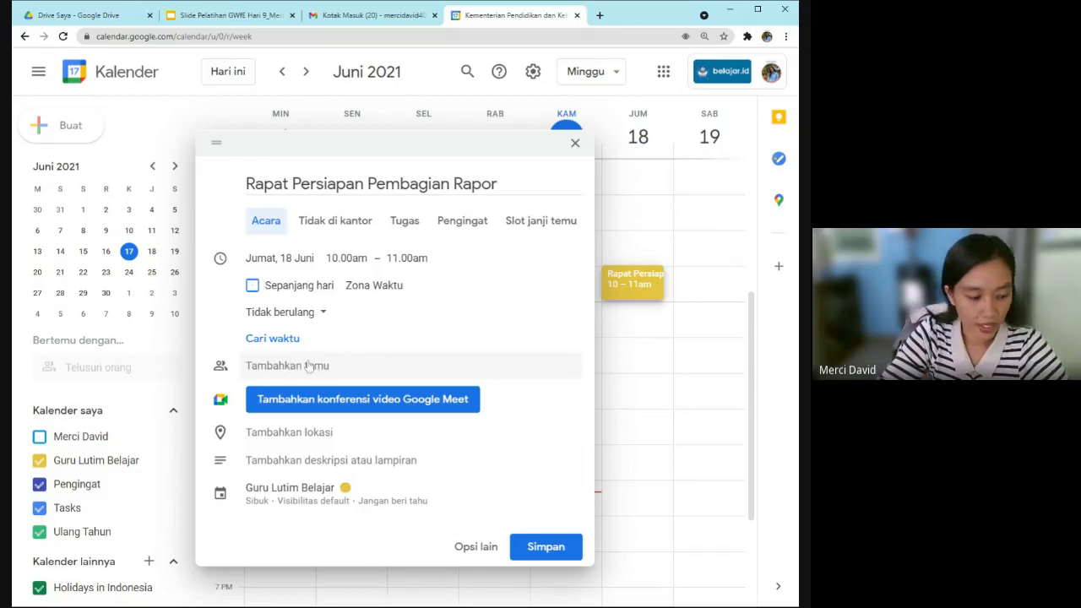
Invite the colleague suggested for 'be' as a guest, attaching a Meet link.
left_click(288, 366)
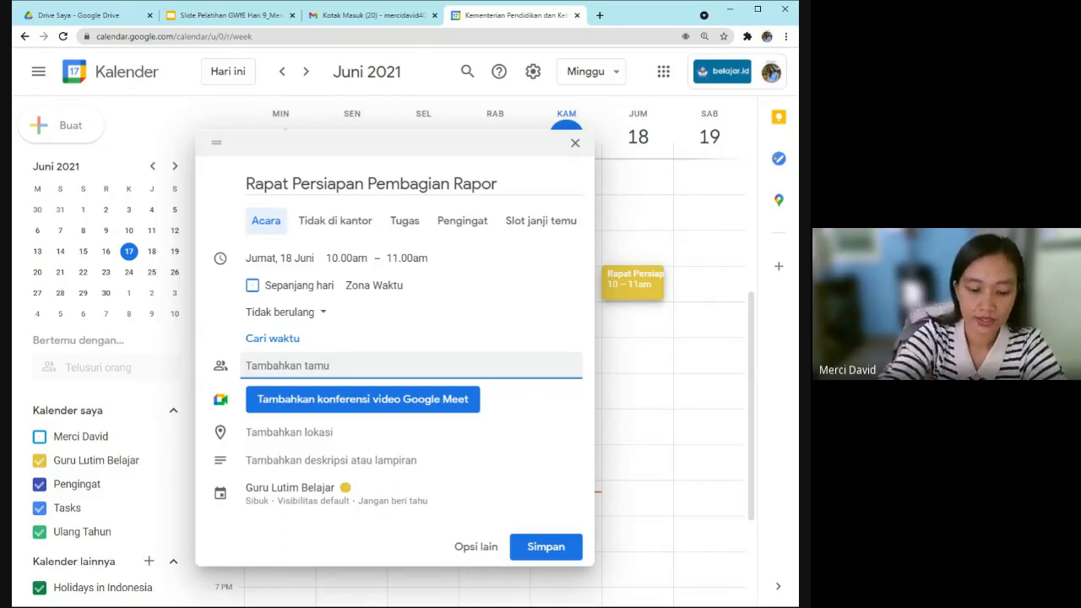
type("be")
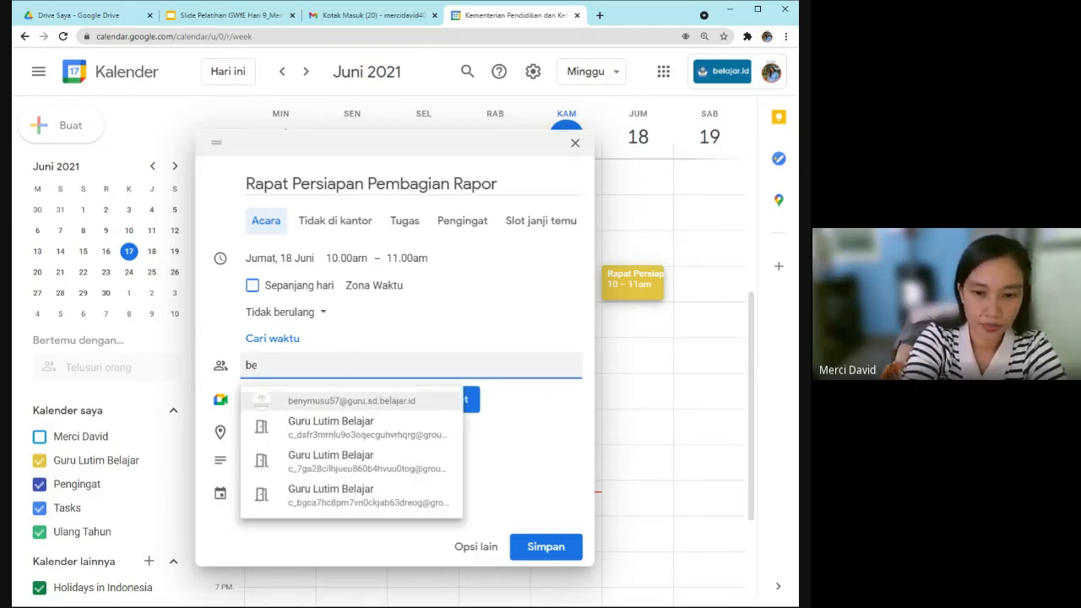
left_click(373, 402)
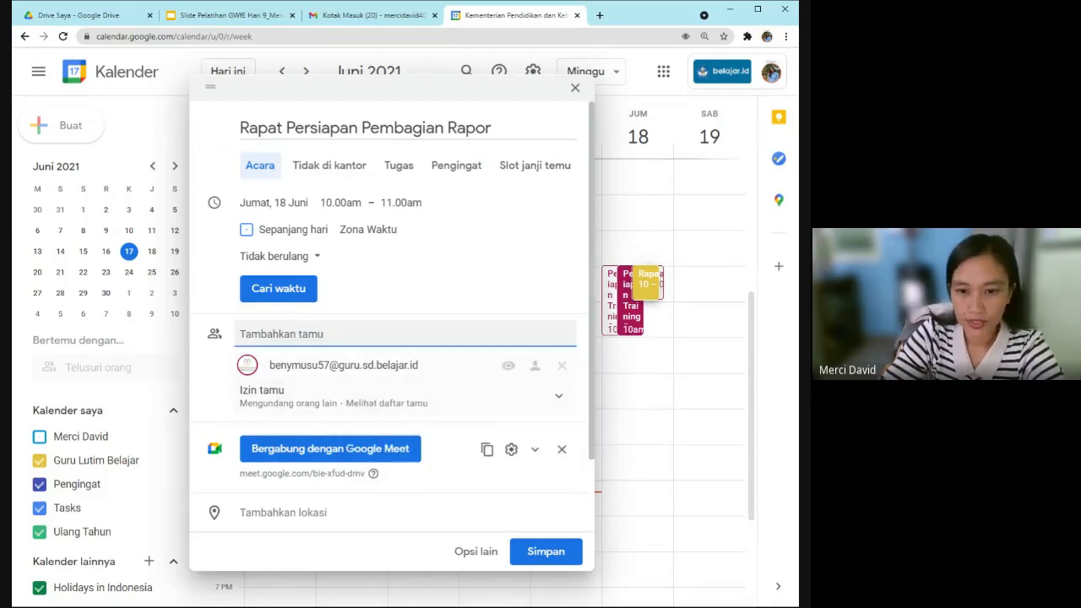
Turn the 'Mengundang orang lain' guest permission off, then back on.
left_click(560, 397)
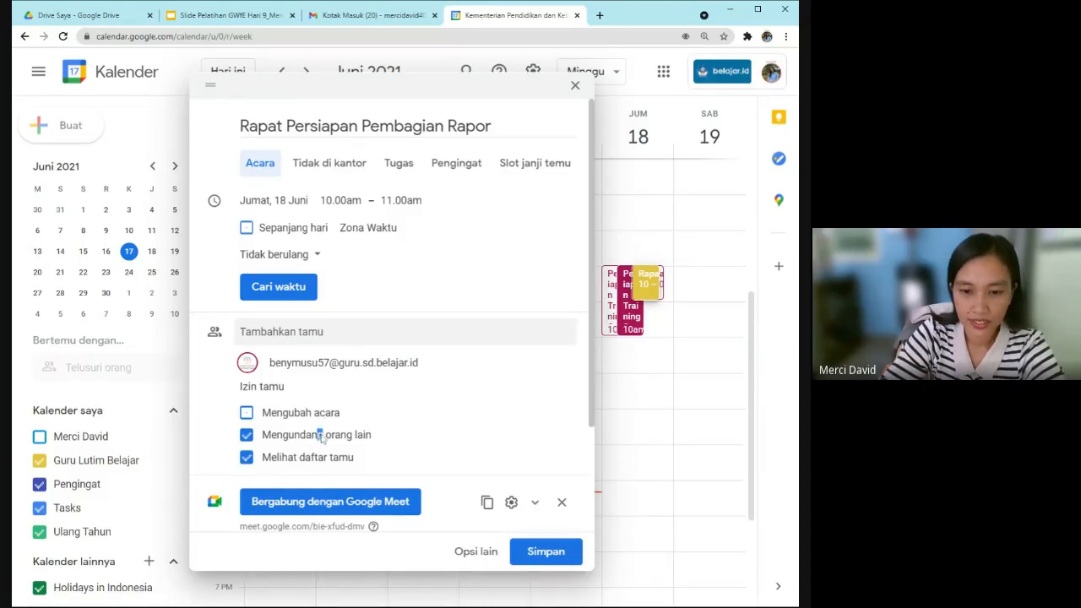
left_click(320, 437)
left_click(321, 438)
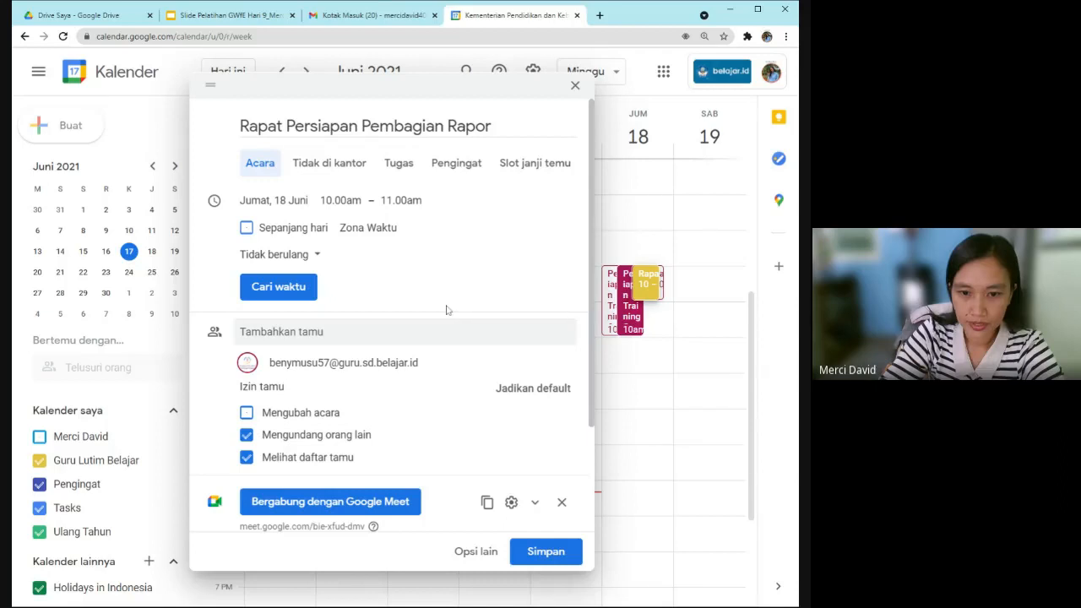
scroll(448, 402, "down", 3)
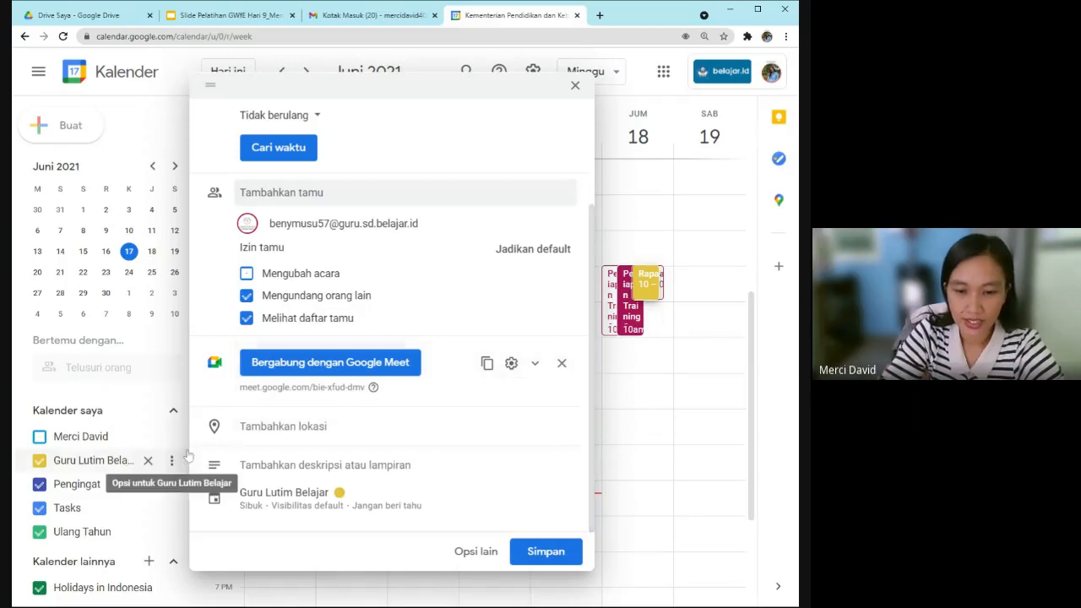
Leave the location empty and recolour the meeting Flamingo.
left_click(302, 431)
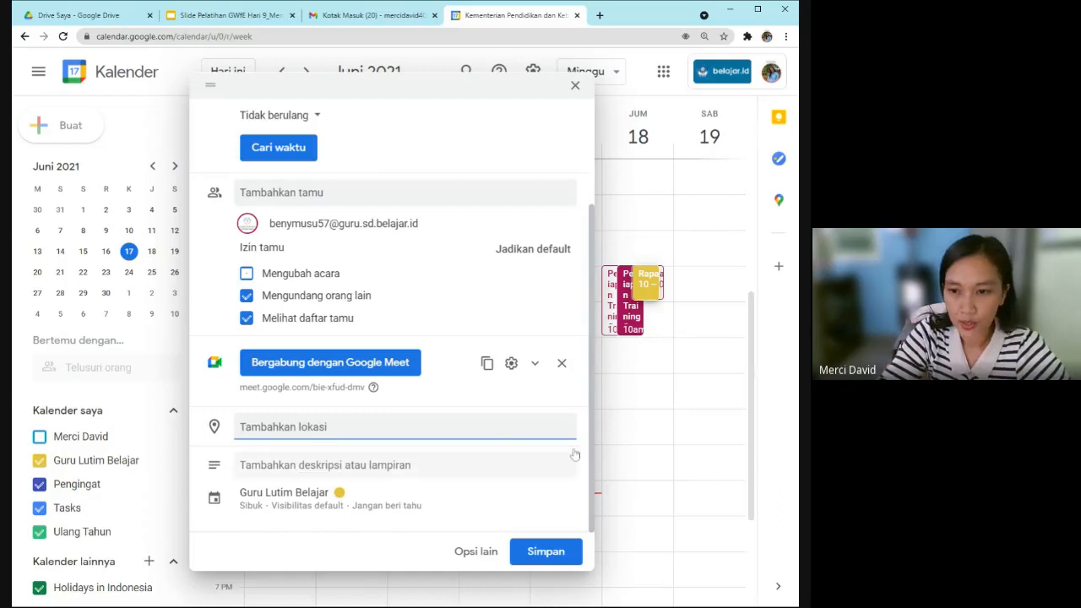
left_click(592, 471)
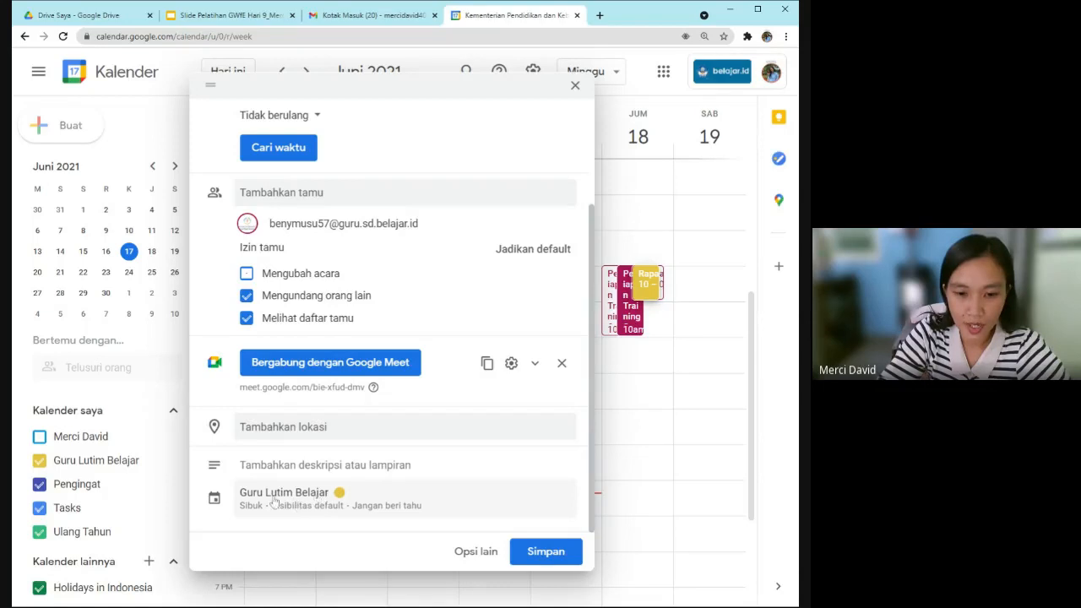
left_click(342, 499)
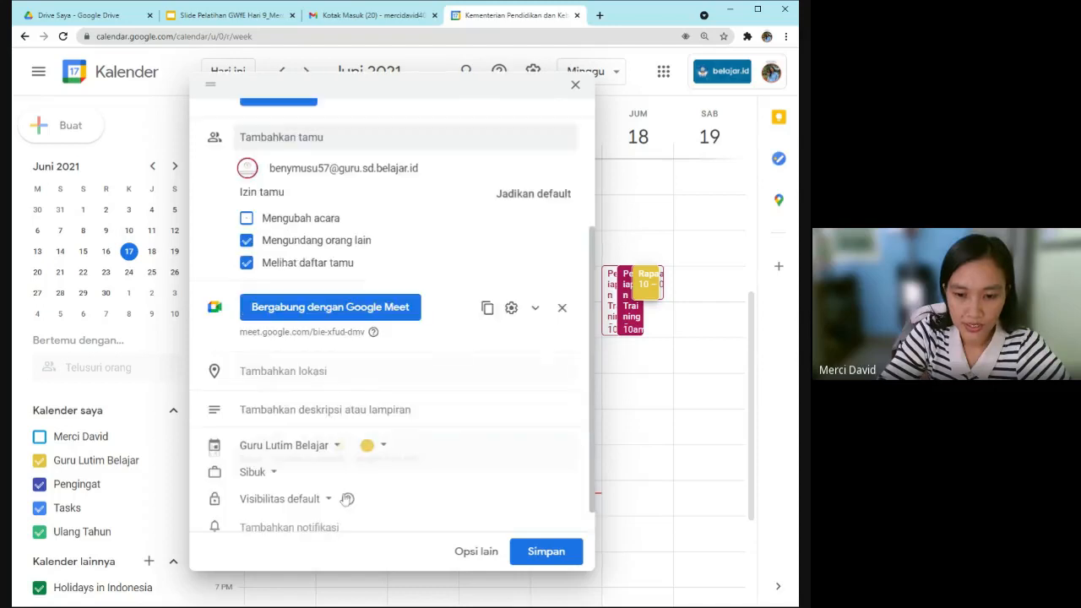
left_click(378, 448)
left_click(384, 449)
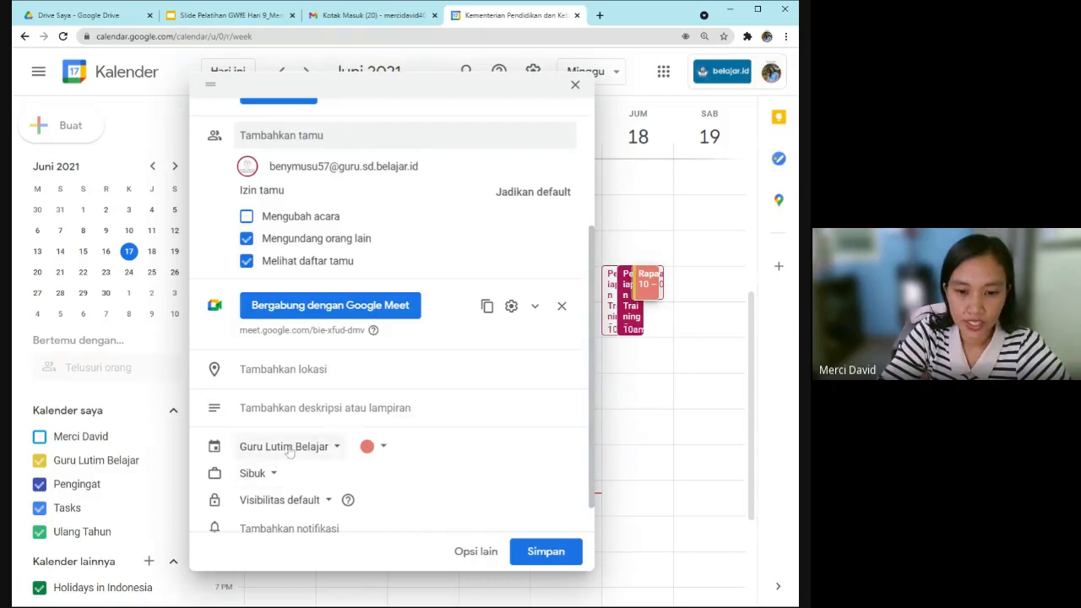
Keep the meeting Sibuk and return visibility from Umum to Visibilitas default.
scroll(288, 447, "down", 1)
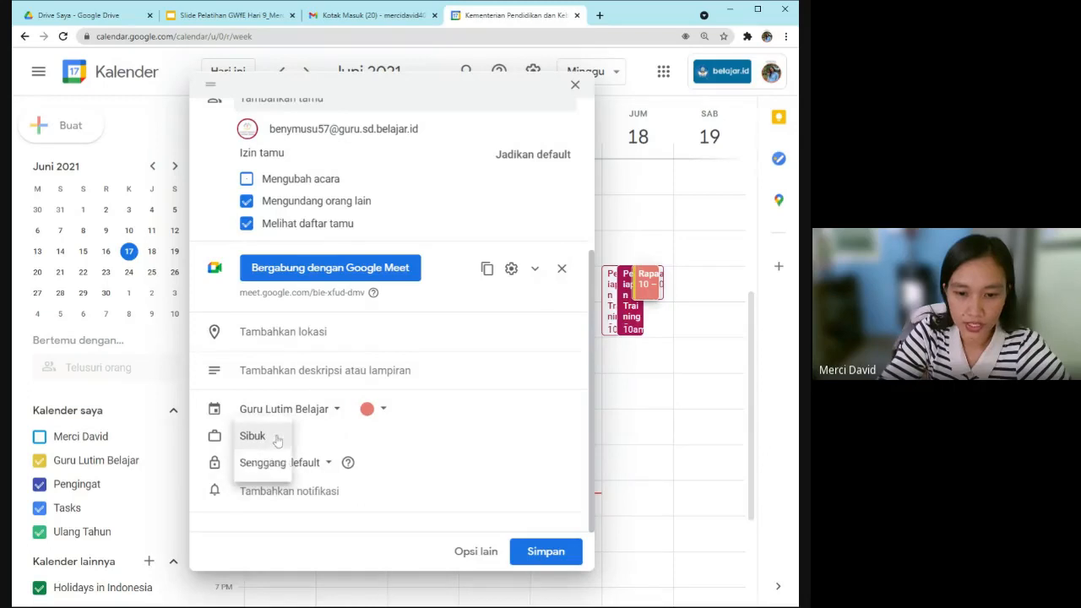
left_click(390, 489)
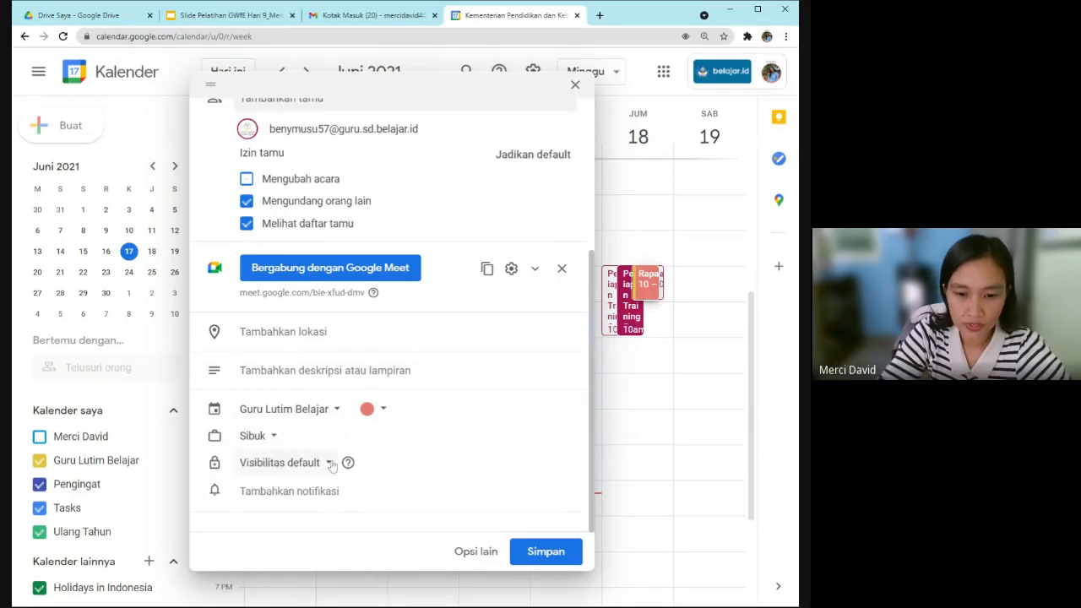
left_click(331, 464)
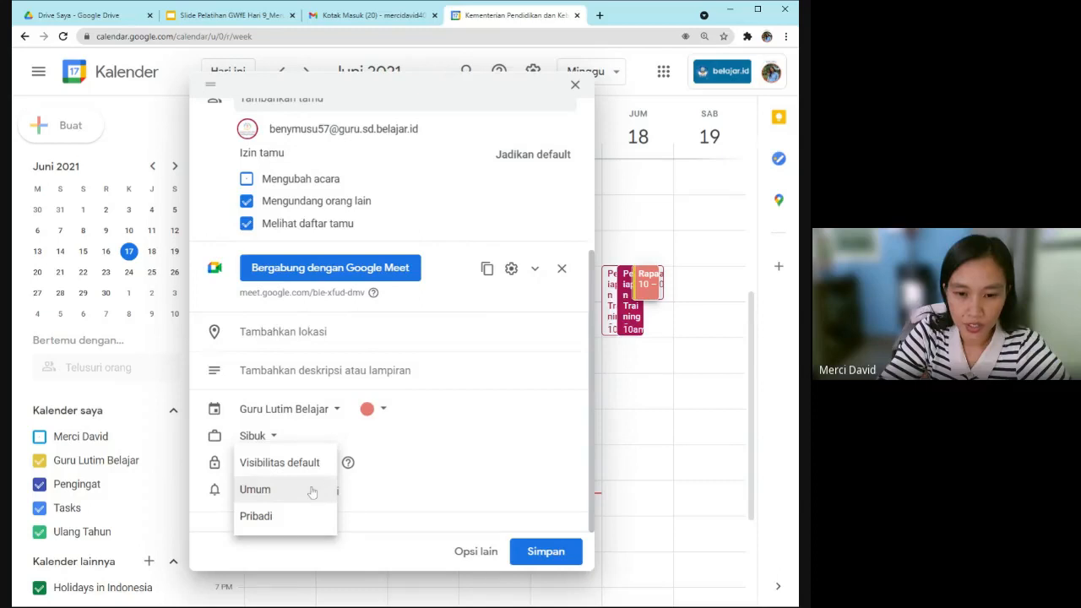
left_click(305, 491)
left_click(279, 465)
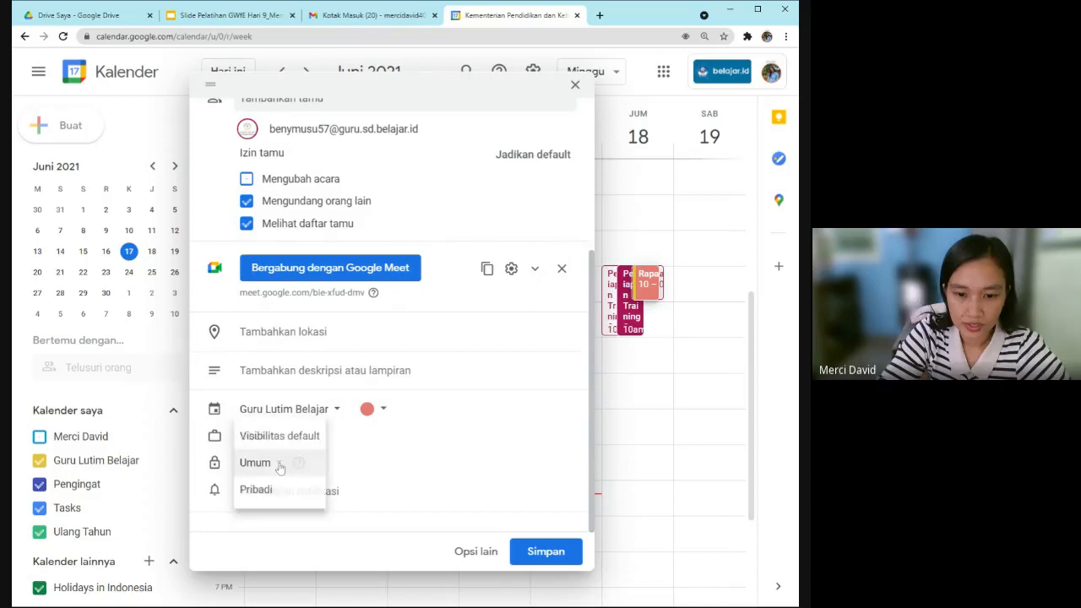
left_click(287, 435)
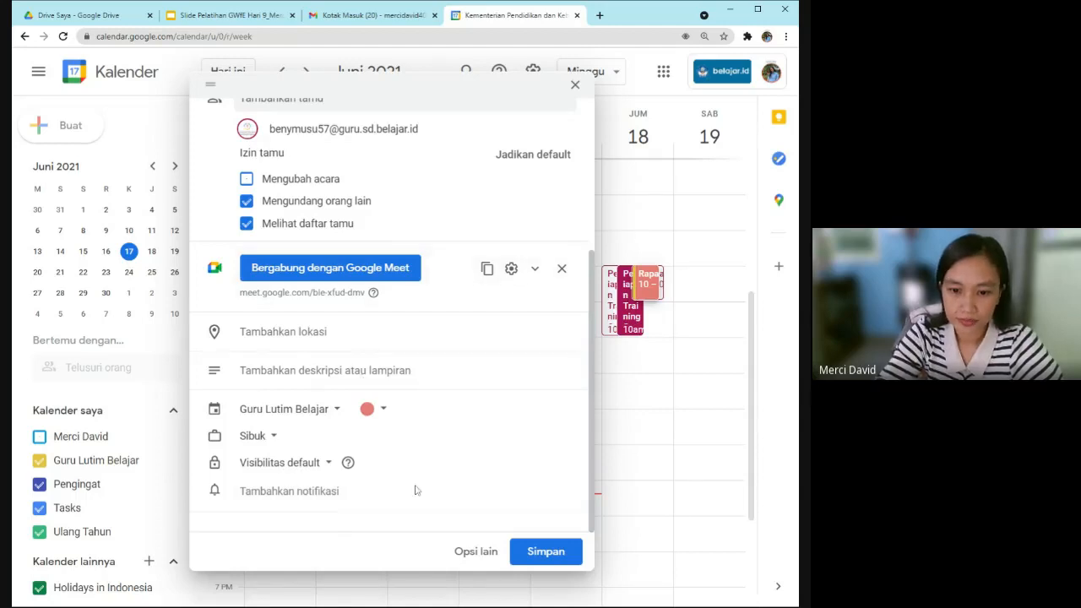
Add three reminders: 10 minutes, '1 hari sebelumnya' and '30 menit sebelumnya'.
left_click(330, 501)
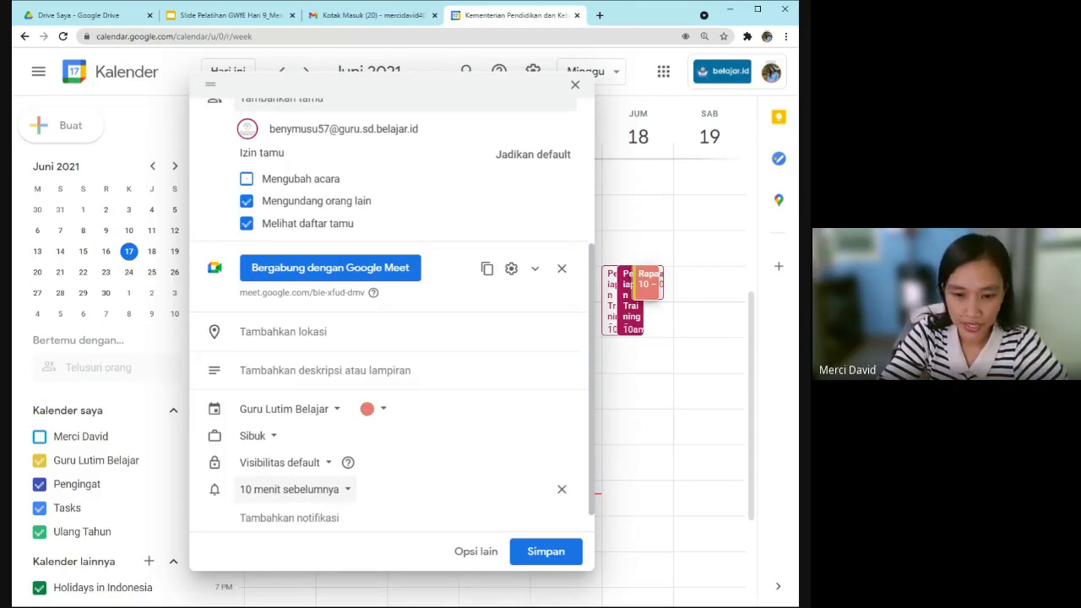
scroll(330, 511, "down", 1)
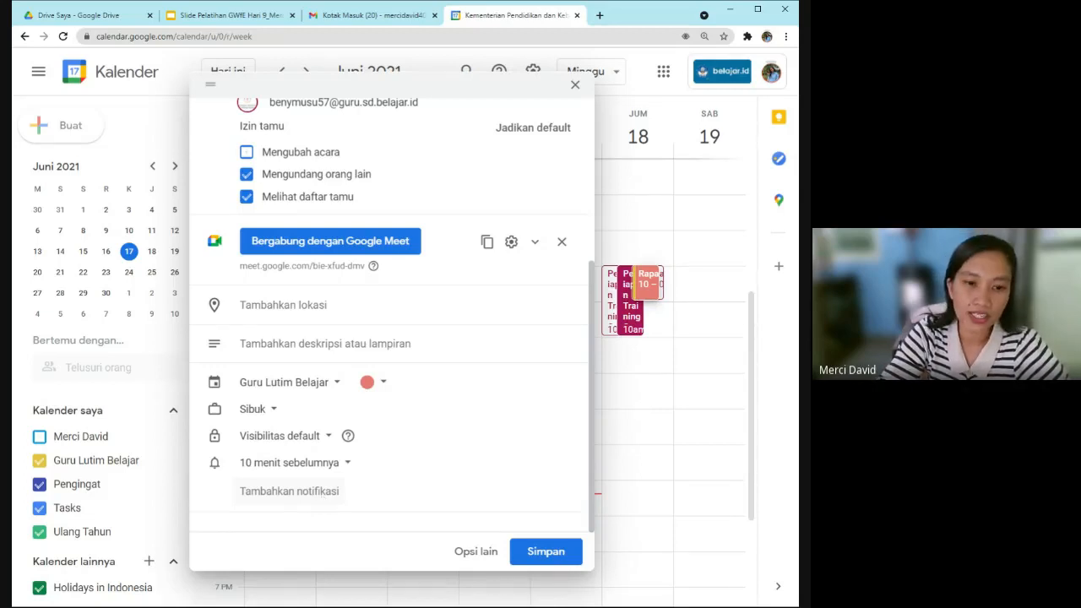
left_click(320, 492)
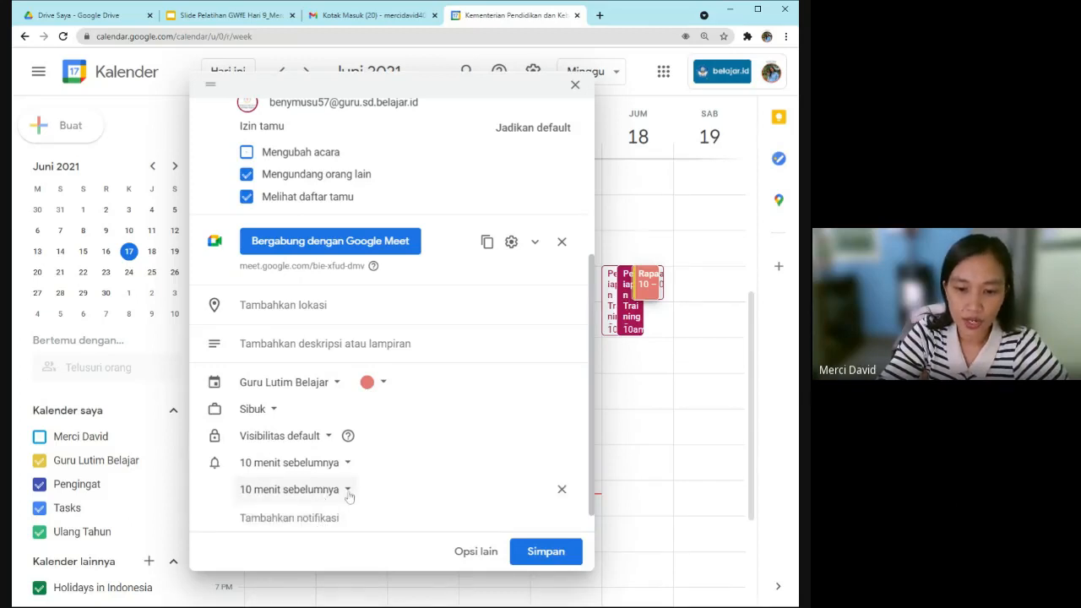
left_click(347, 492)
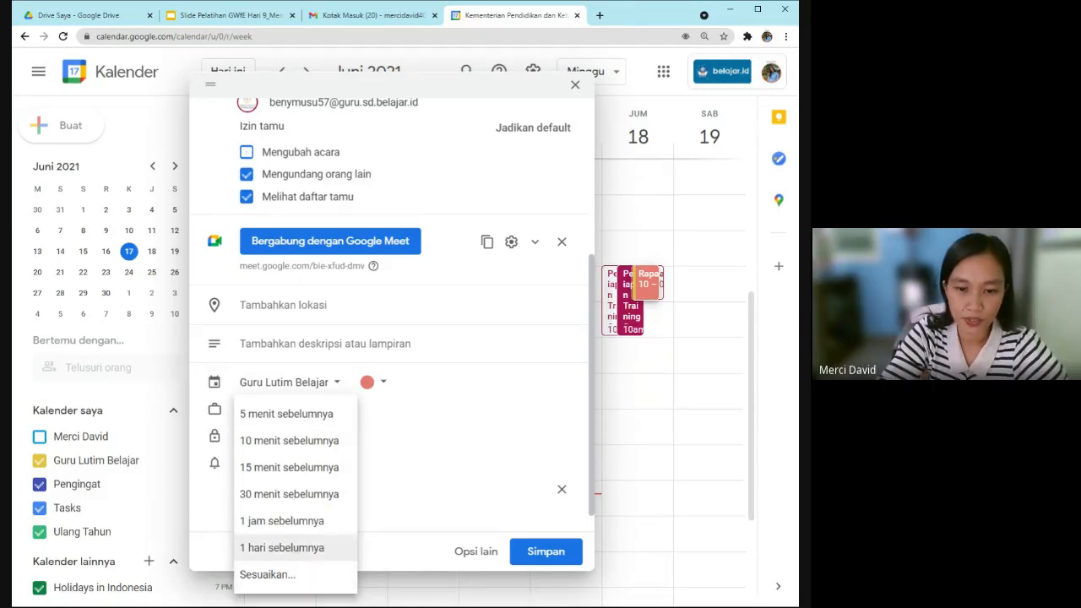
left_click(283, 547)
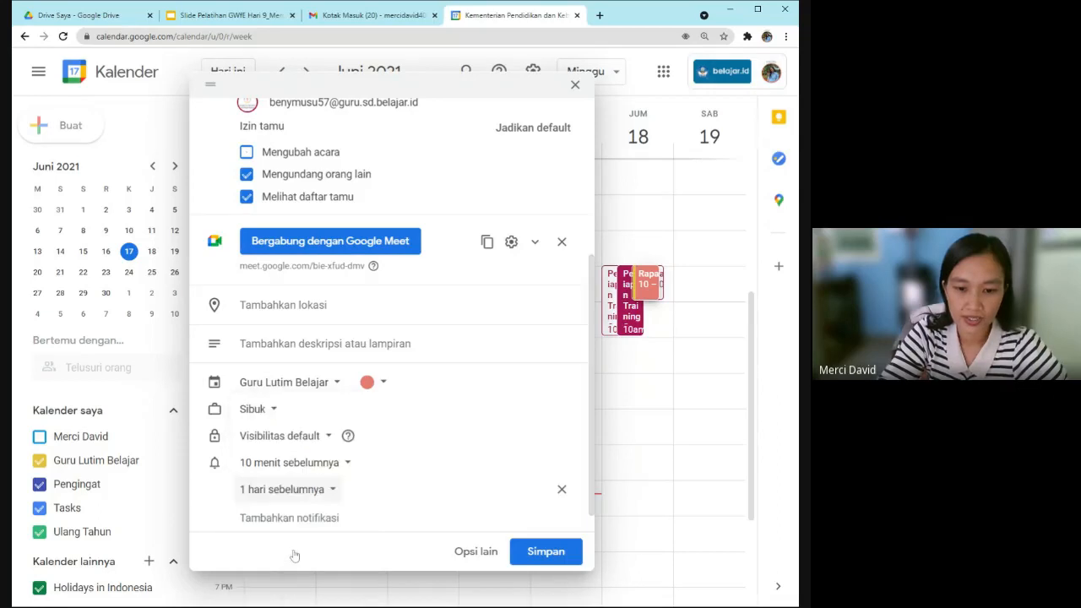
left_click(327, 521)
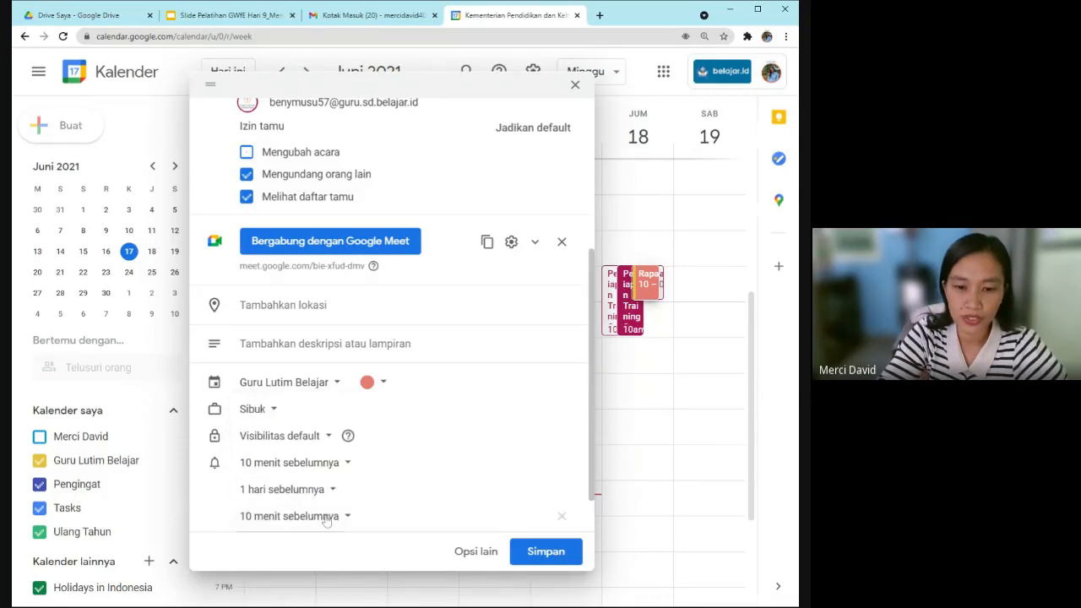
scroll(304, 498, "down", 1)
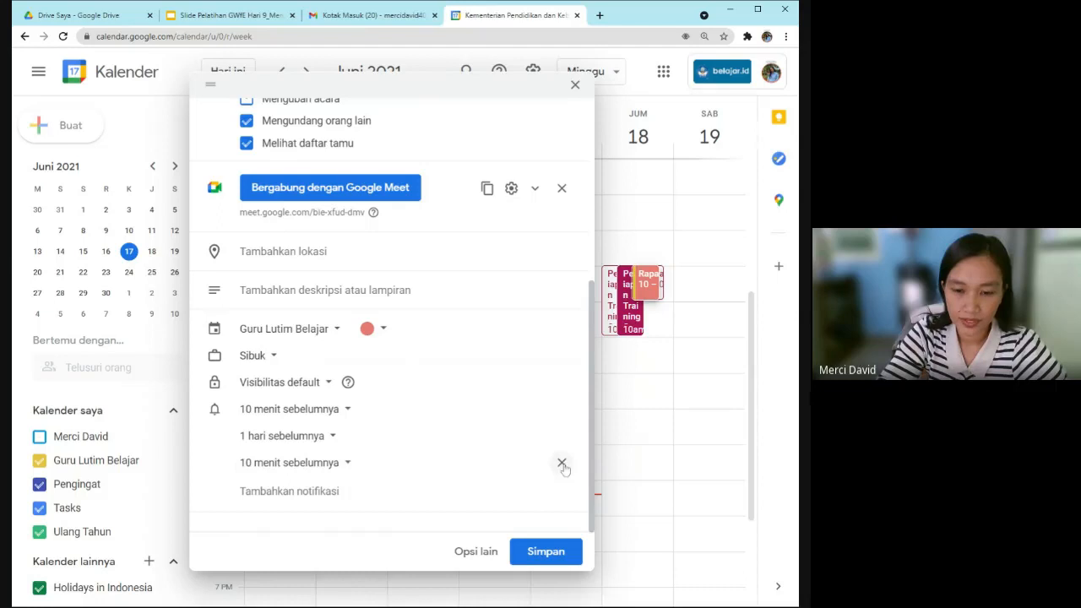
left_click(348, 463)
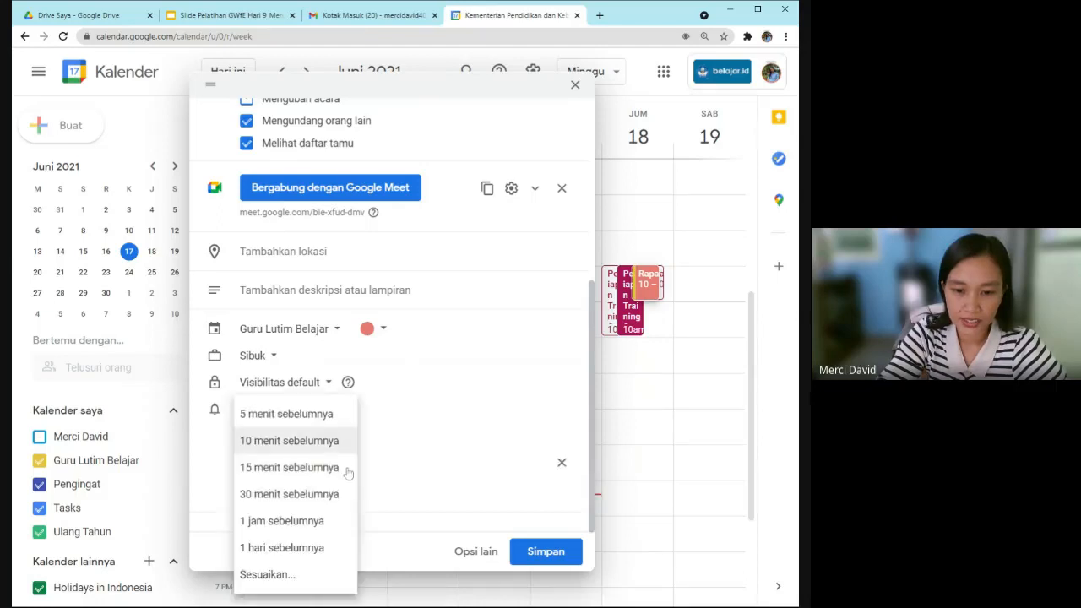
left_click(330, 494)
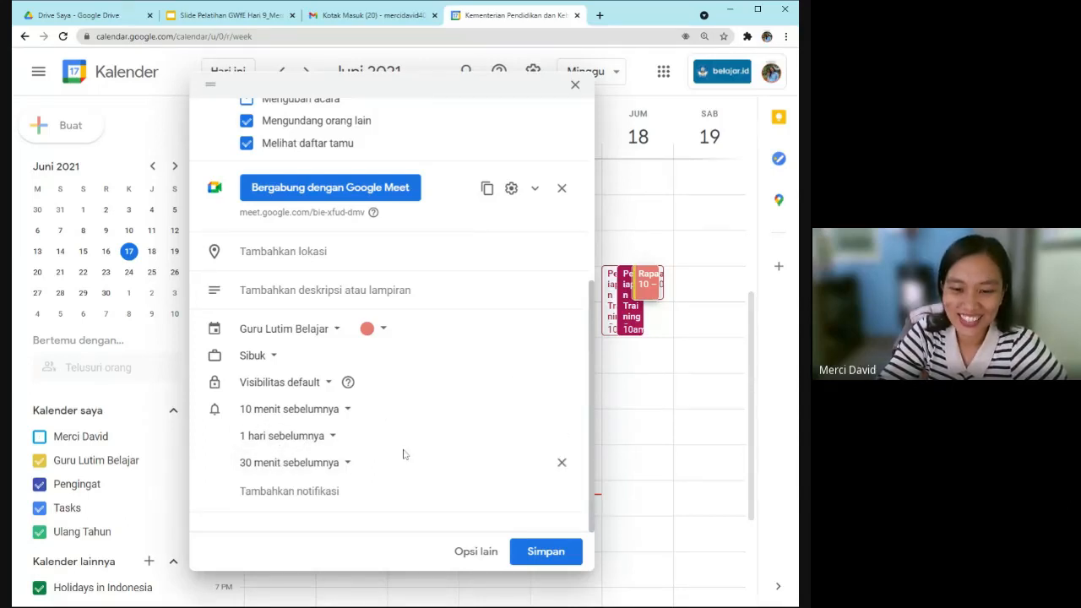
scroll(405, 454, "up", 1)
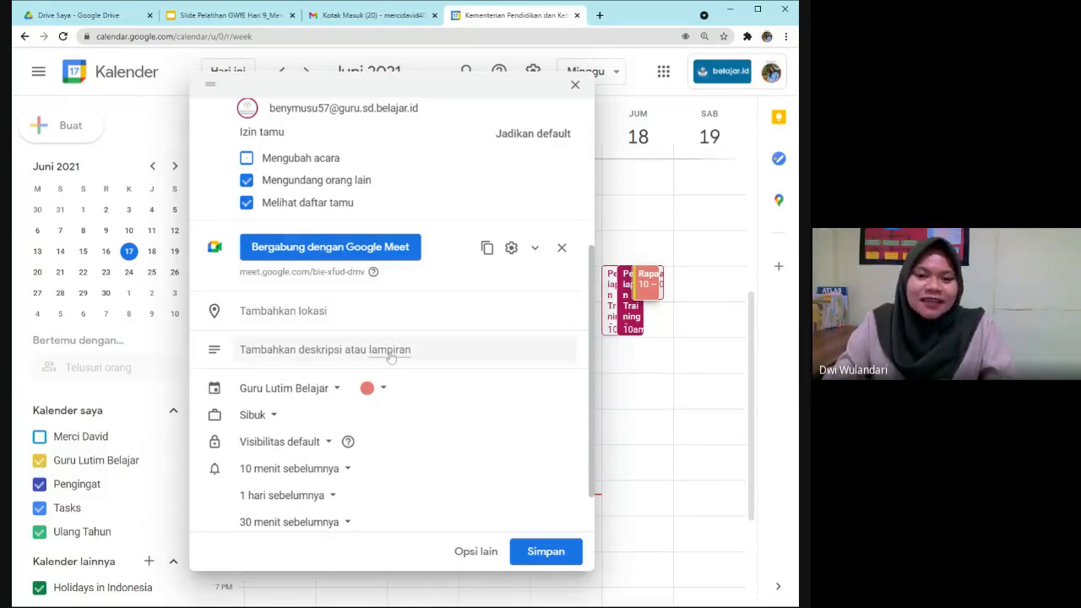
scroll(390, 358, "up", 3)
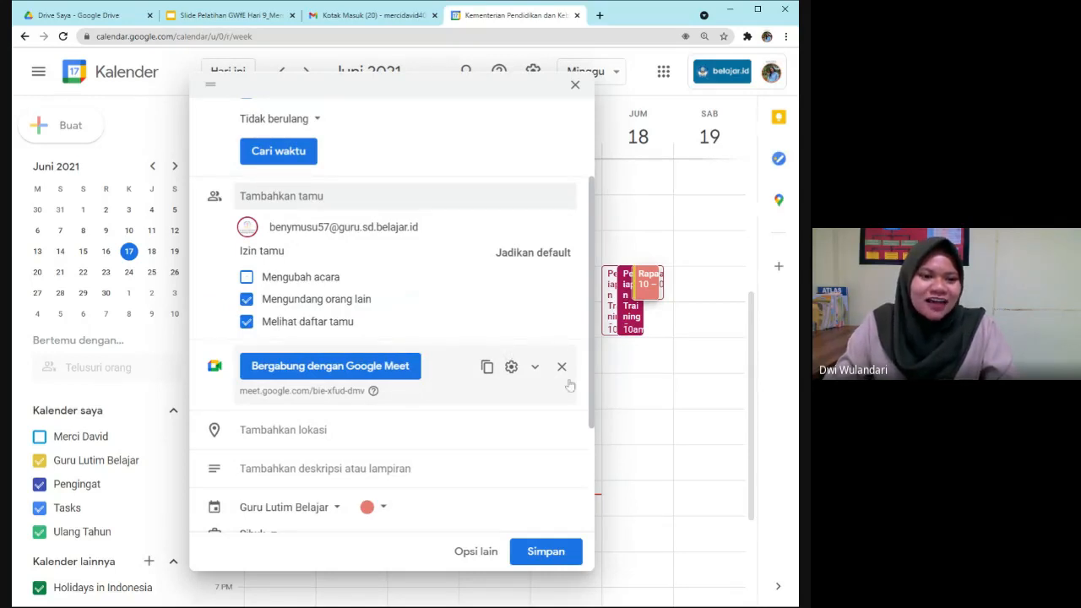
scroll(554, 405, "up", 1)
scroll(553, 404, "up", 1)
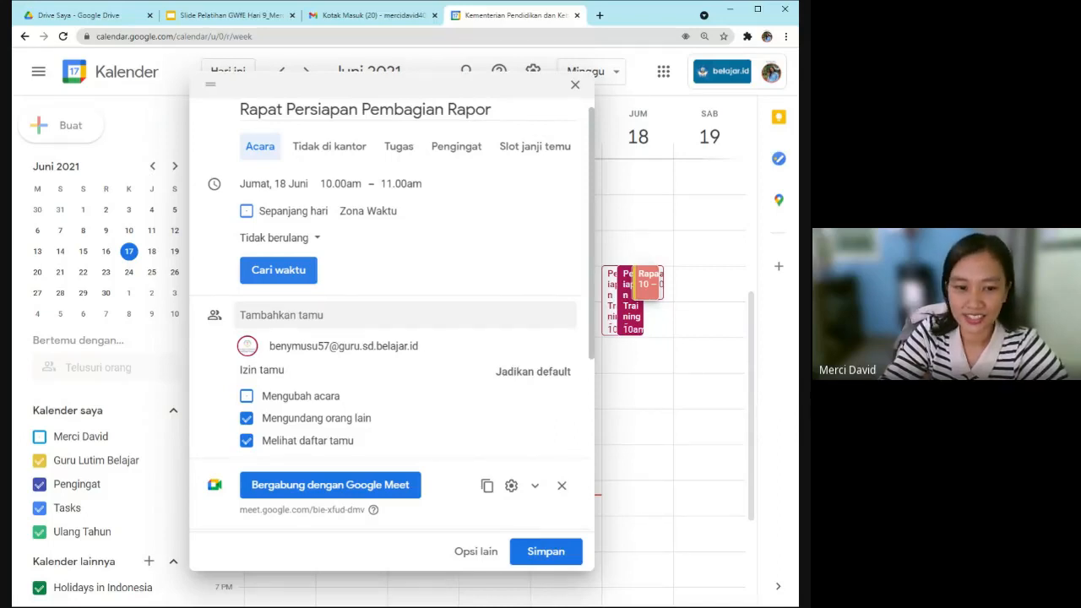
Save the meeting on Friday 18 June and send the guest the invitation email.
left_click(277, 269)
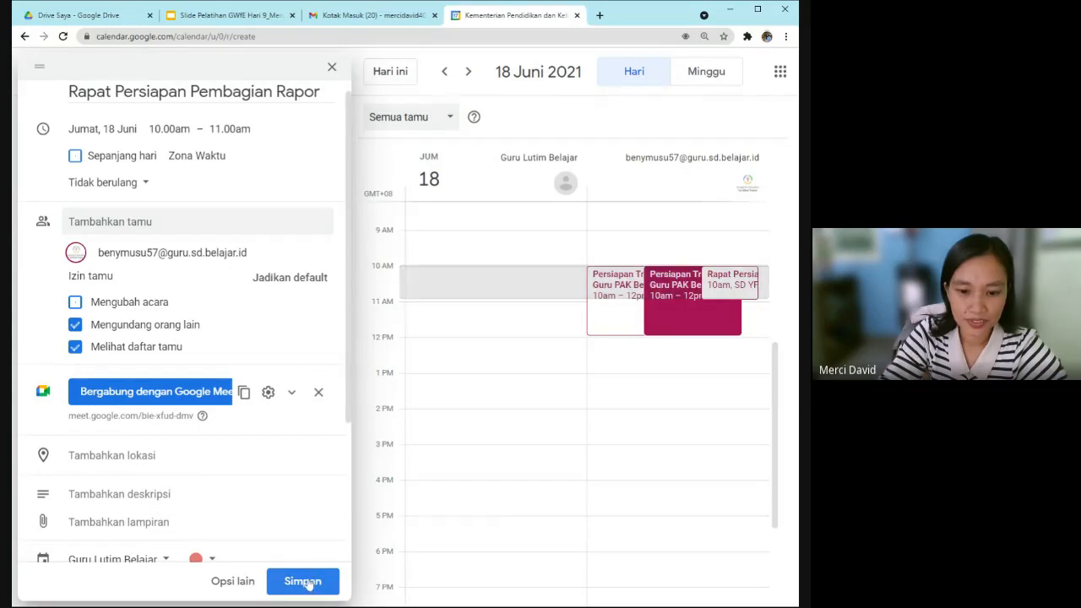
left_click(303, 581)
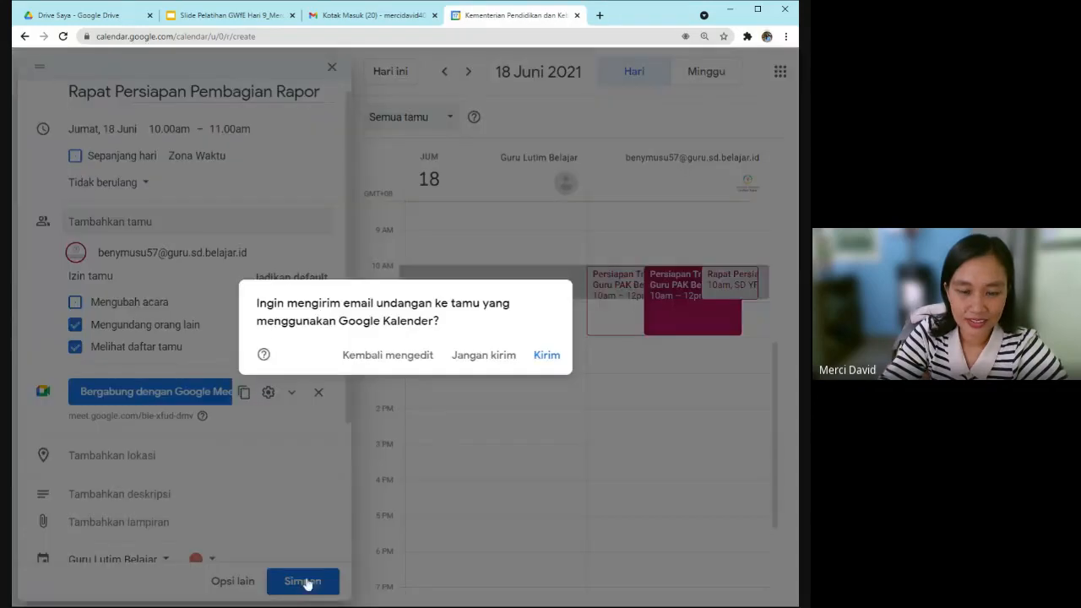
left_click(542, 361)
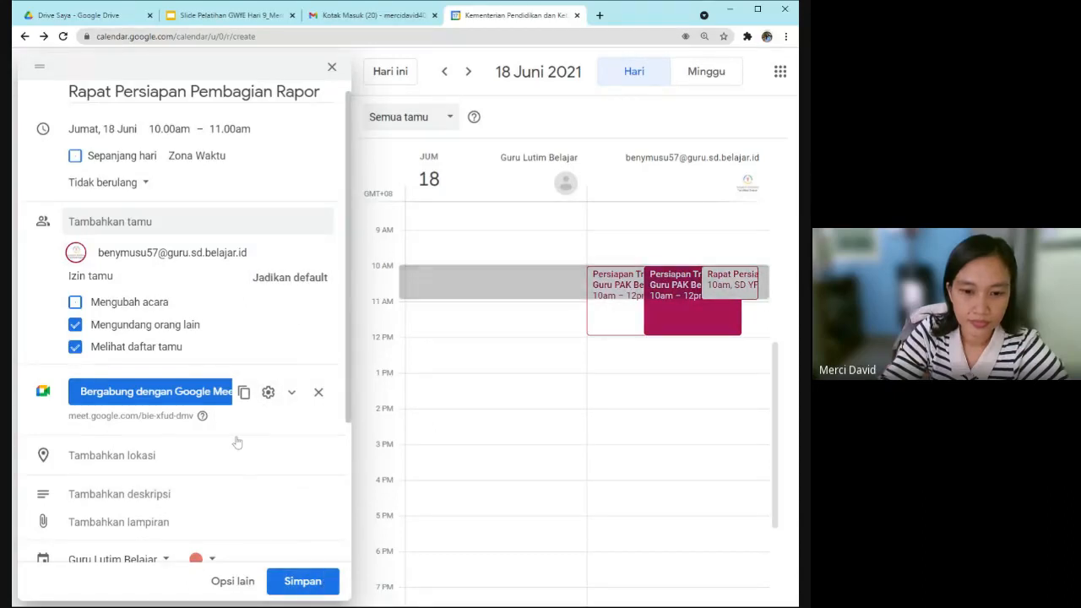
scroll(237, 442, "down", 1)
left_click(301, 581)
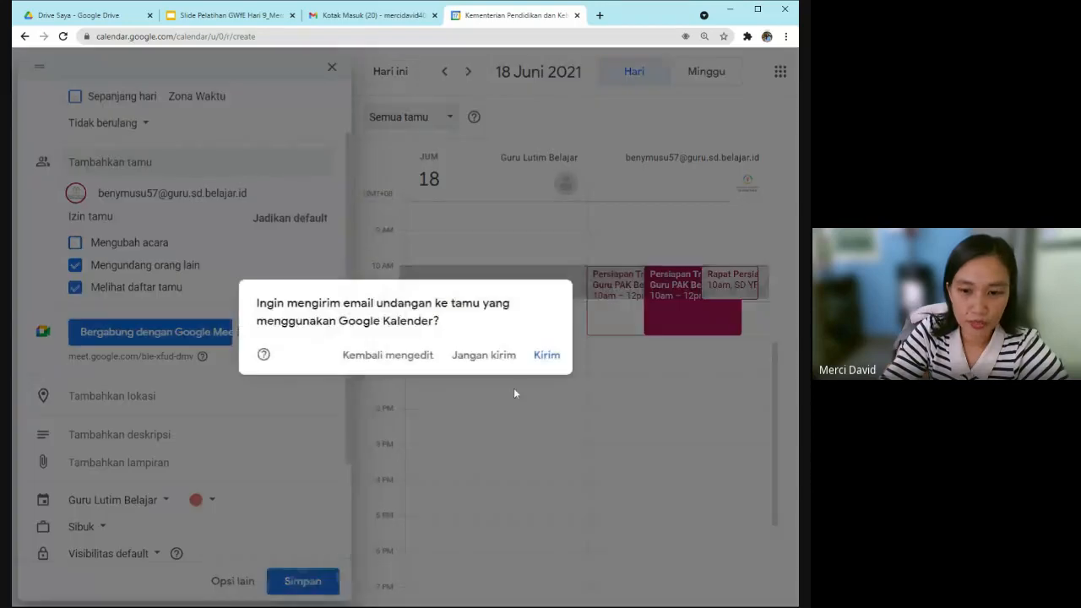
left_click(547, 355)
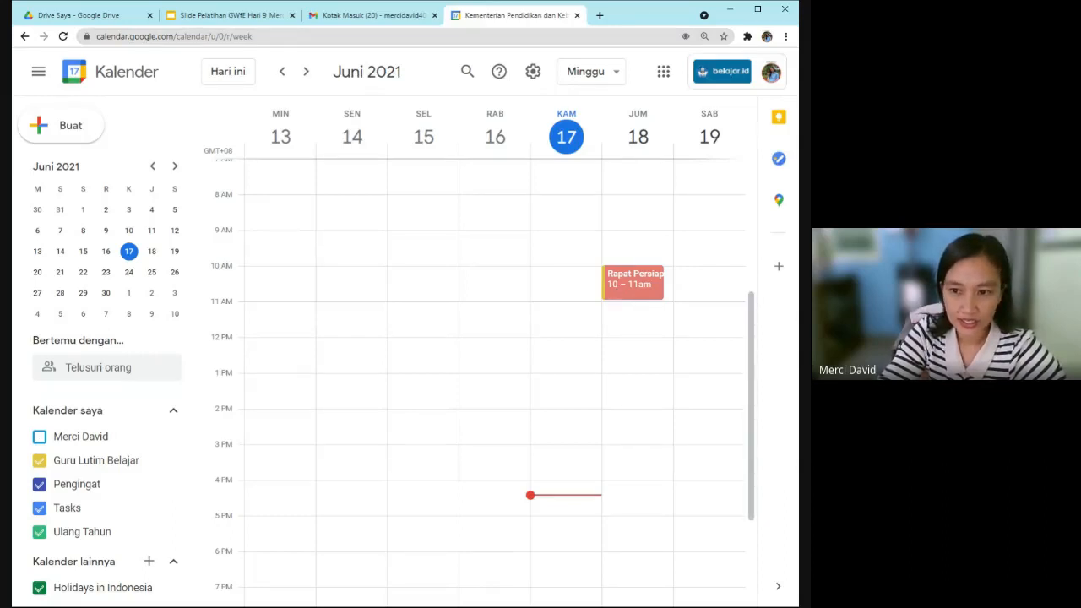
Open the 18 June meeting and choose 'Edit acara'.
left_click(617, 292)
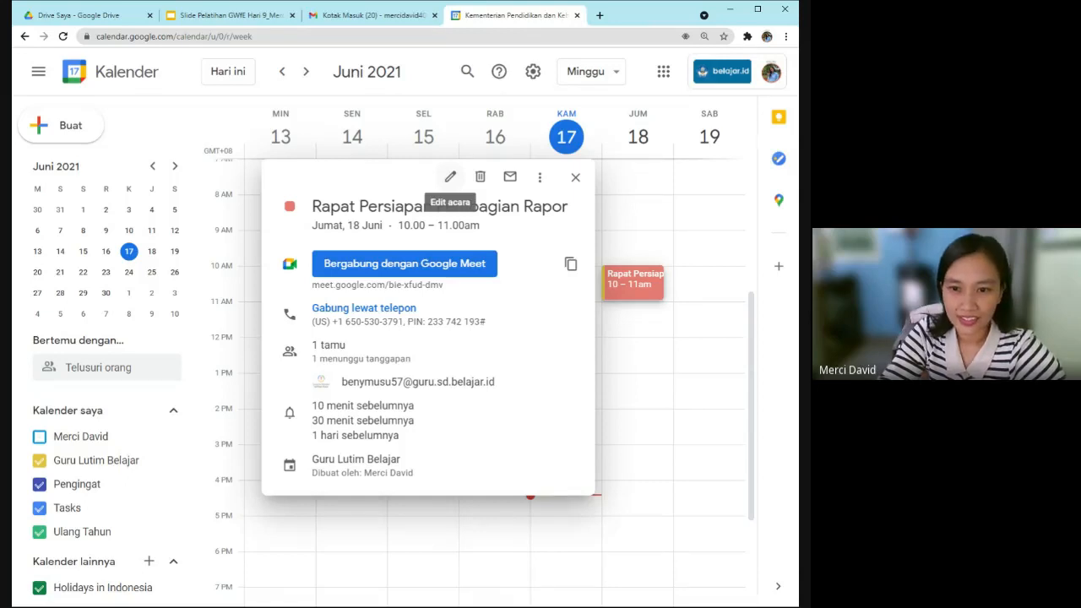
left_click(451, 176)
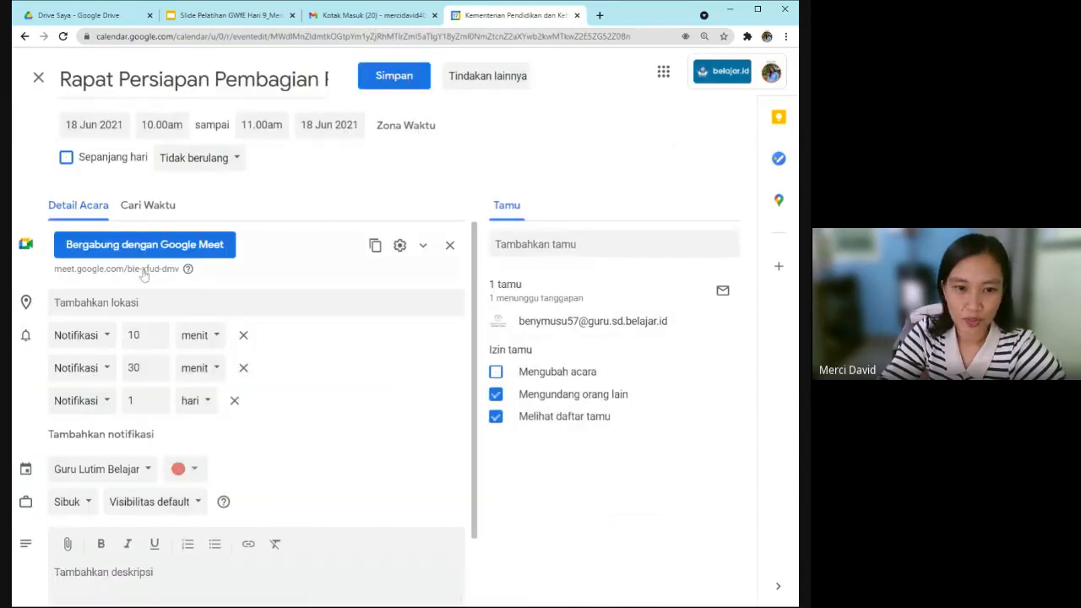
Review the guest's 18 June schedule in Cari Waktu, revealing a clashing 10am–12pm training.
left_click(149, 210)
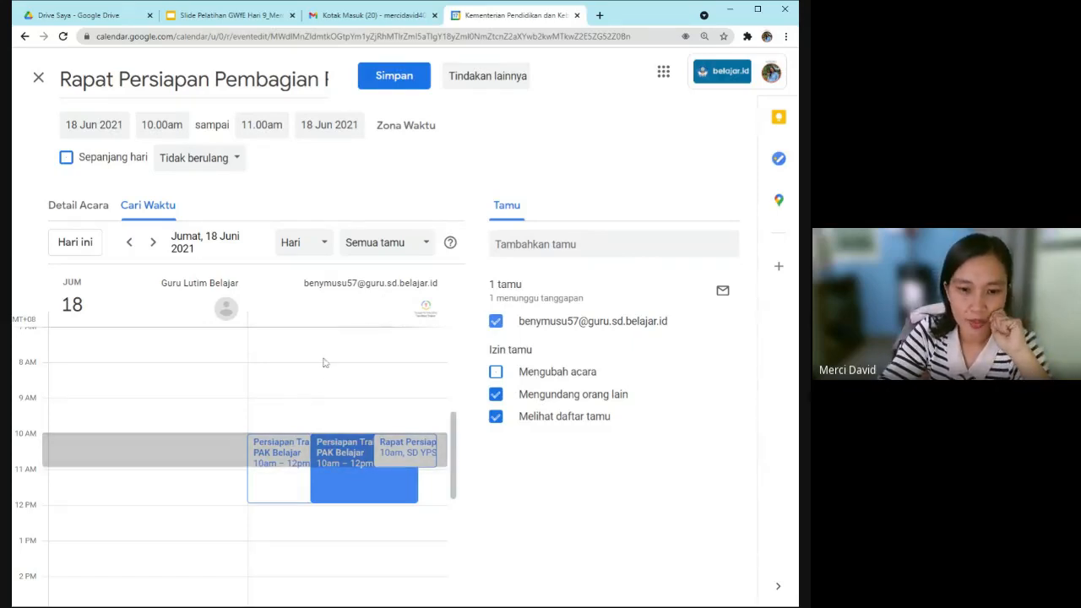
scroll(157, 396, "up", 1)
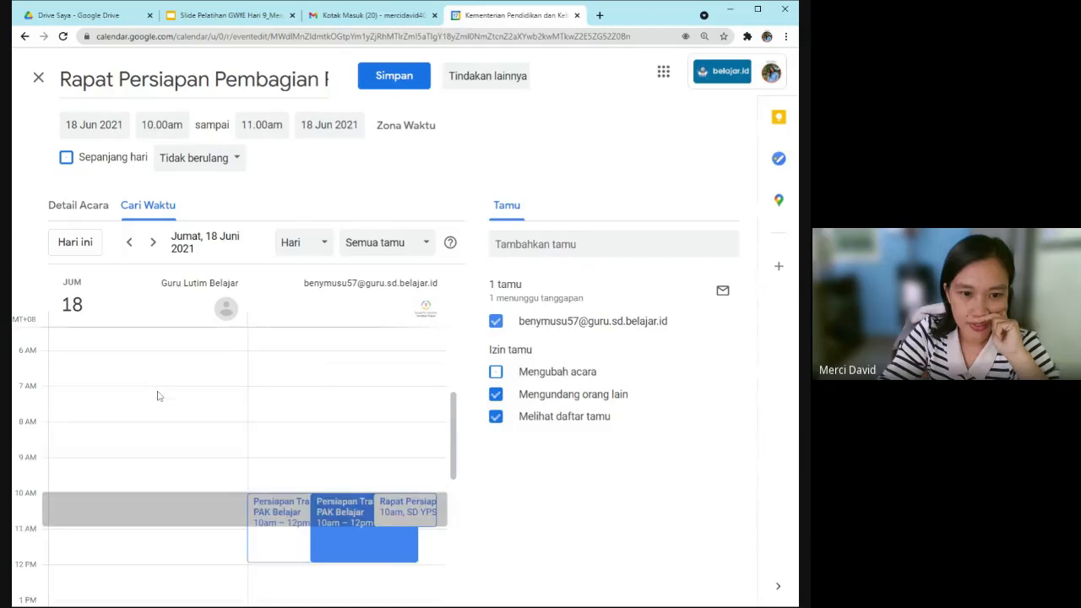
scroll(157, 396, "down", 1)
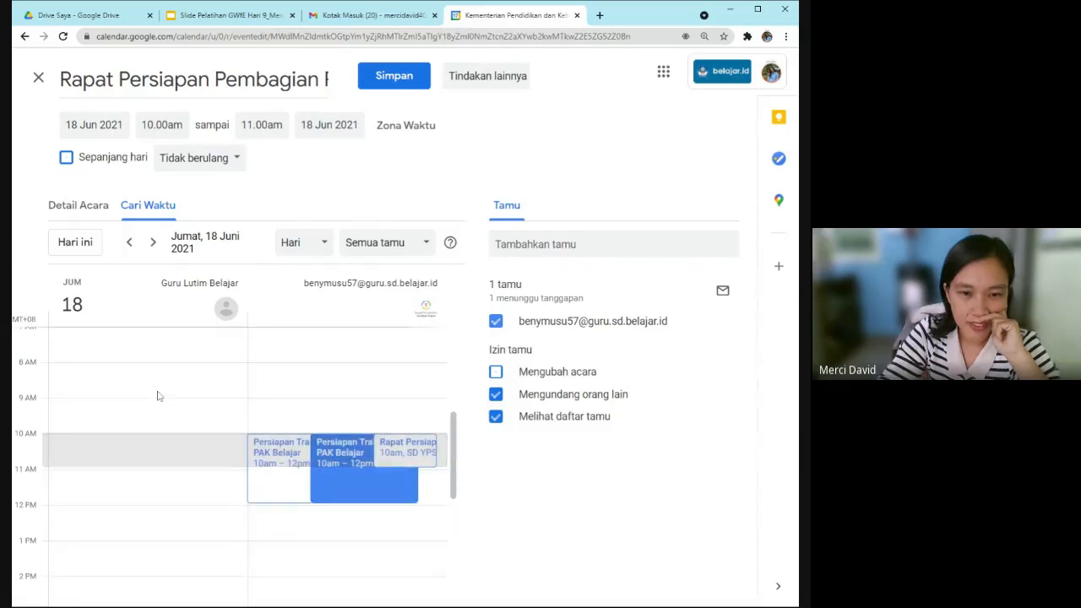
scroll(156, 390, "down", 1)
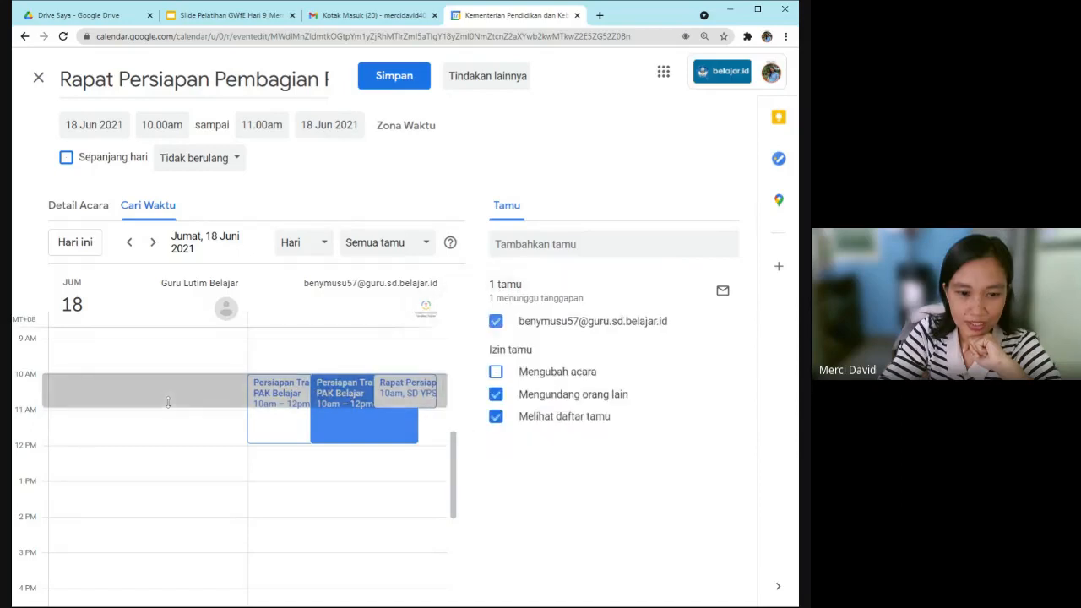
mouse_move(355, 392)
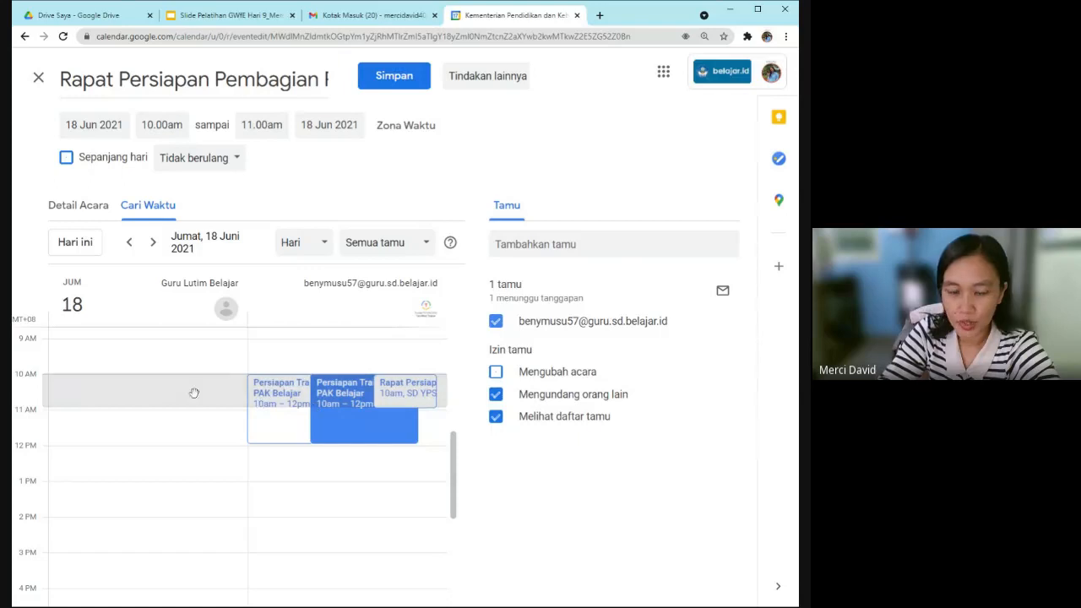
mouse_move(272, 394)
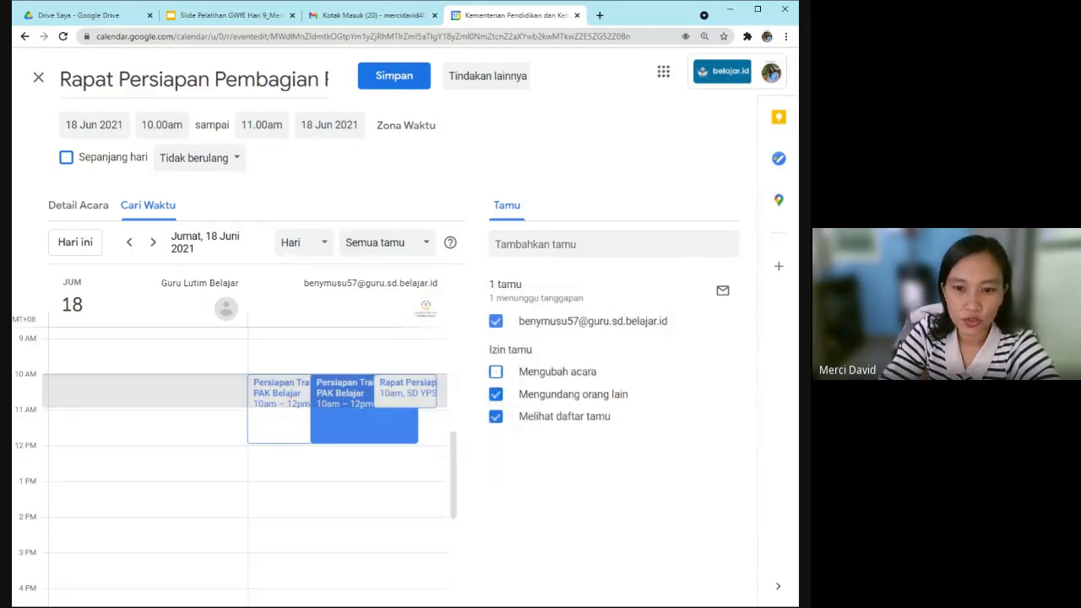
Check the 'Semua tamu' filter without changing it, then save the meeting.
left_click(429, 244)
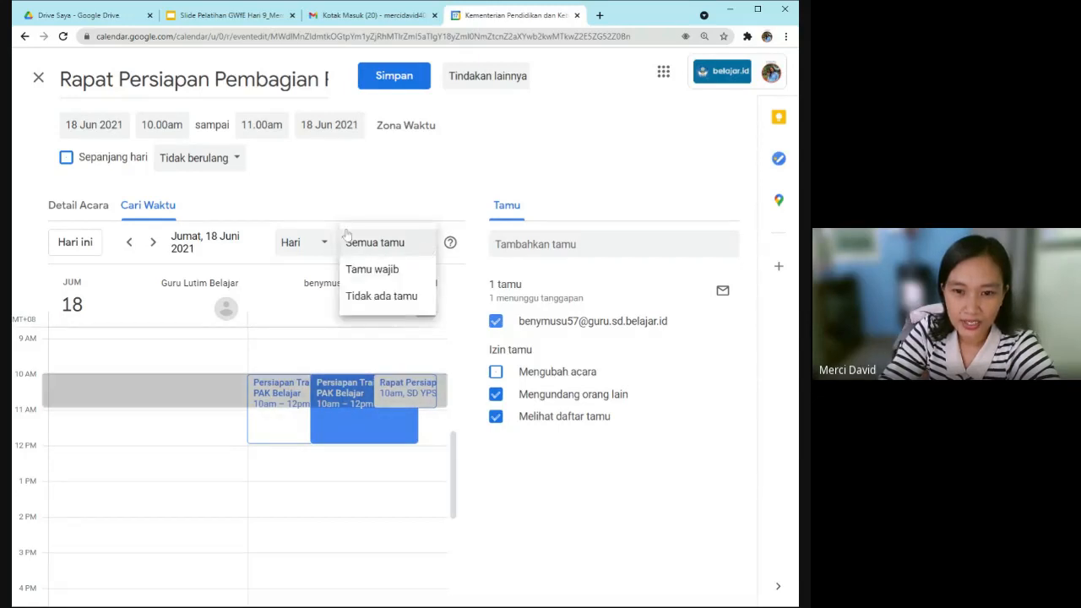
left_click(363, 205)
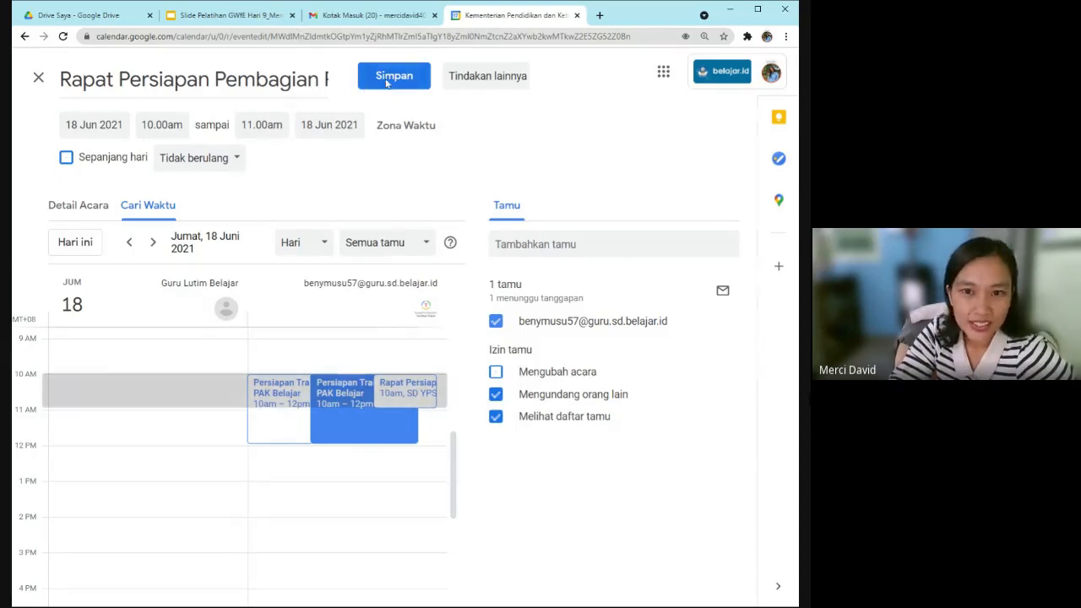
left_click(419, 81)
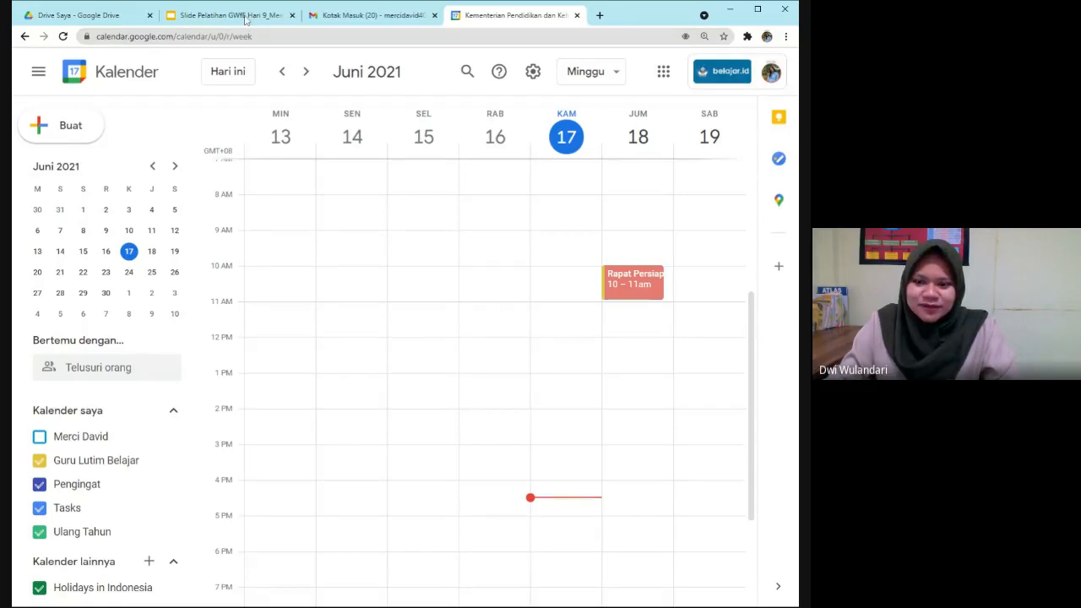
Close the 'Slide Pelatihan' training slides browser tab.
left_click(292, 15)
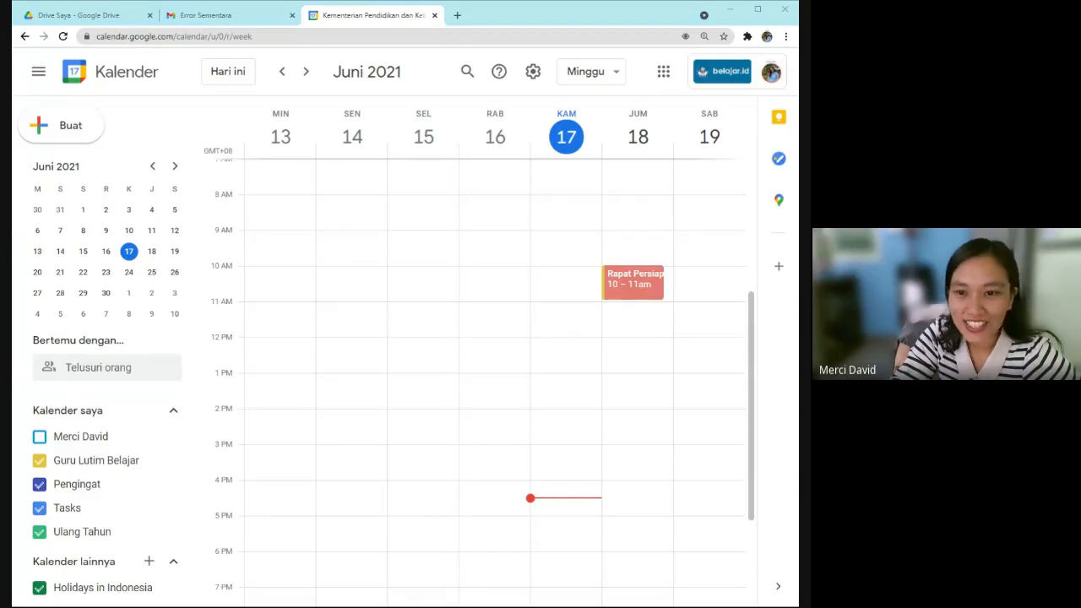
Discard the accidental 8 AM event draft and close the Gmail 'Error Sementara' tab.
left_click(425, 199)
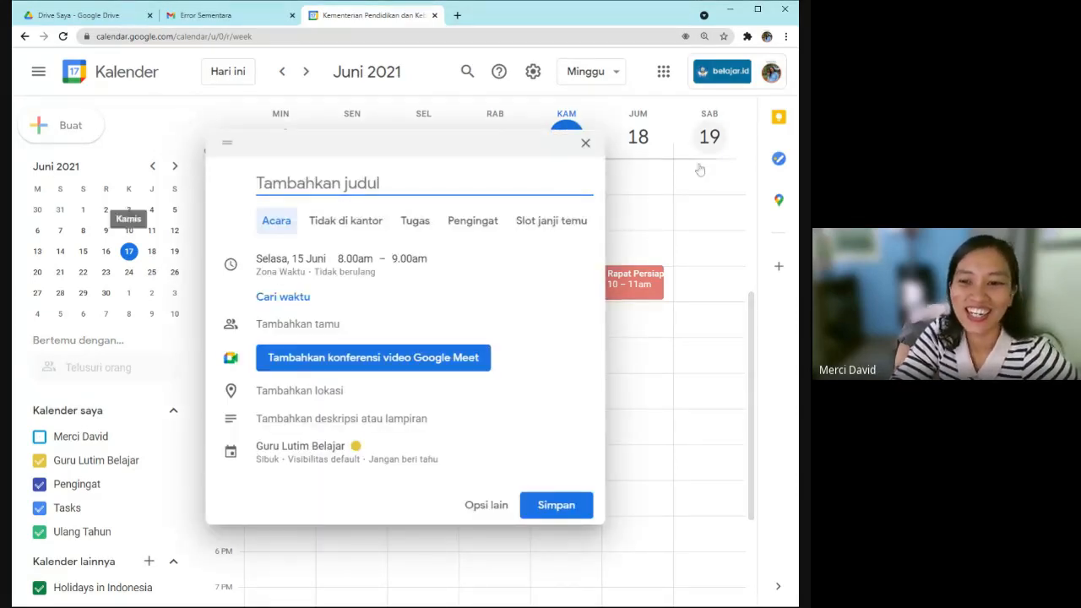
left_click(589, 146)
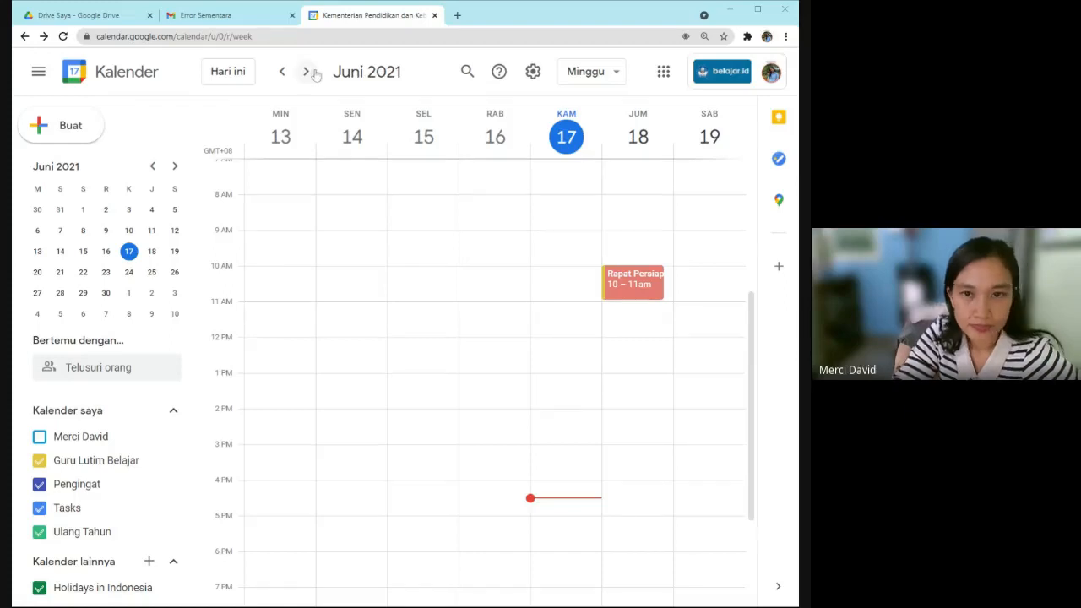
left_click(217, 17)
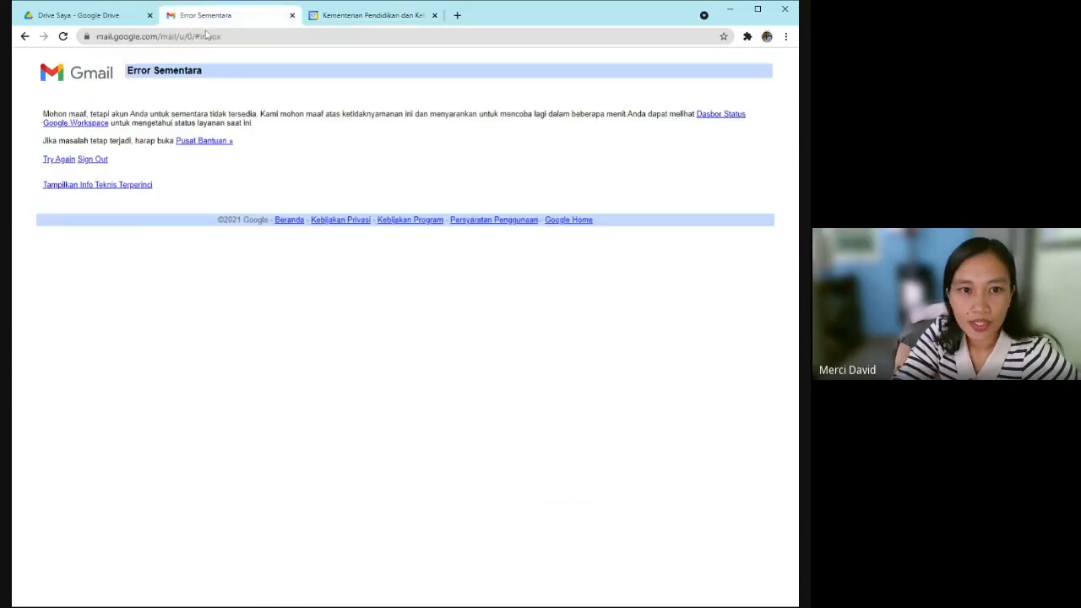
left_click(292, 15)
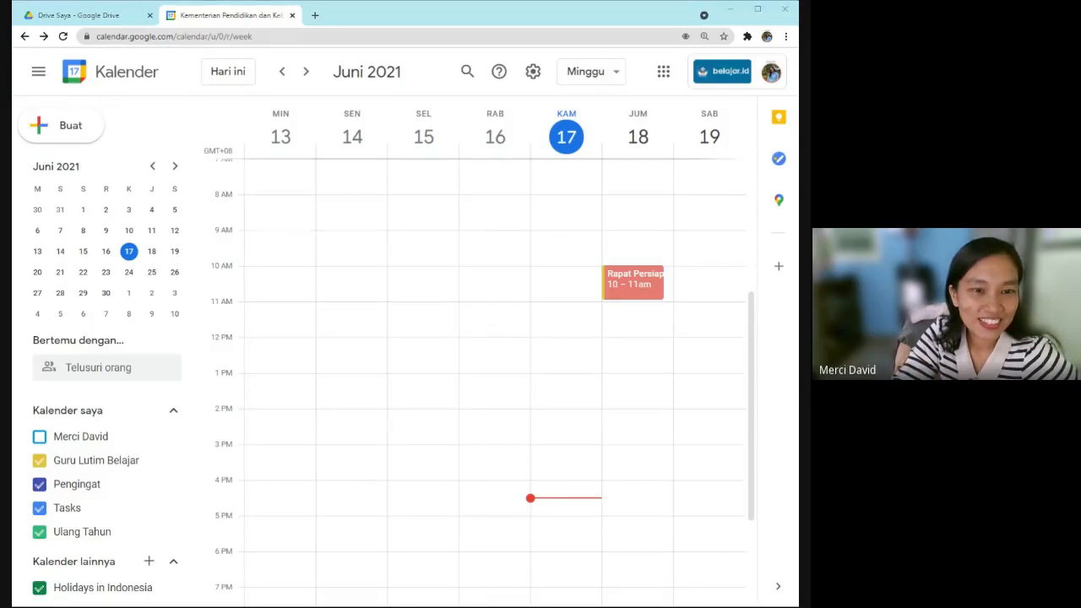
Open Google Slides in a new tab from the Google apps grid.
left_click(342, 5)
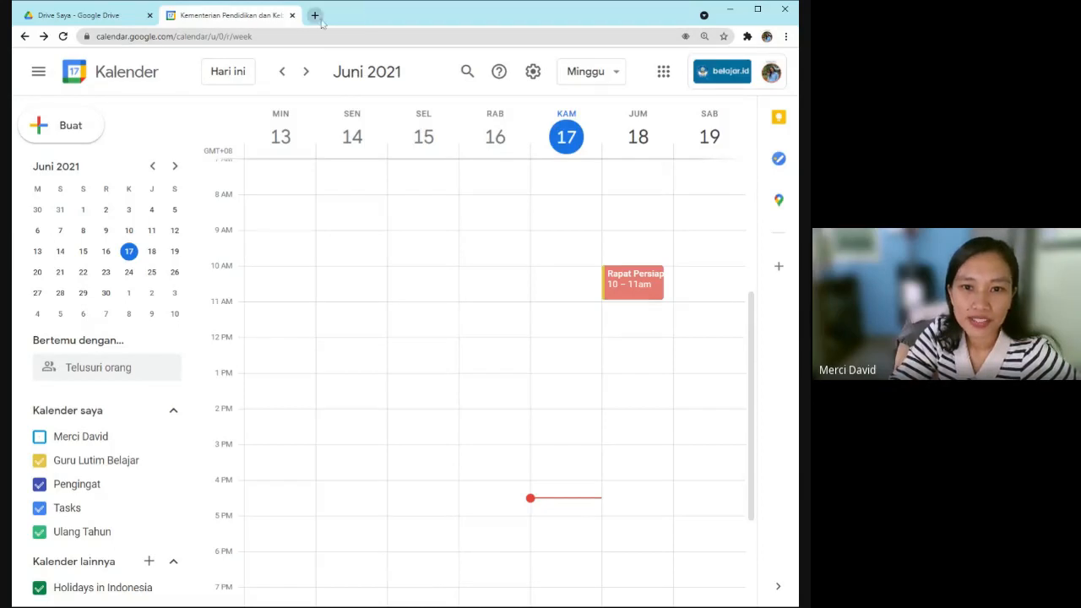
left_click(664, 71)
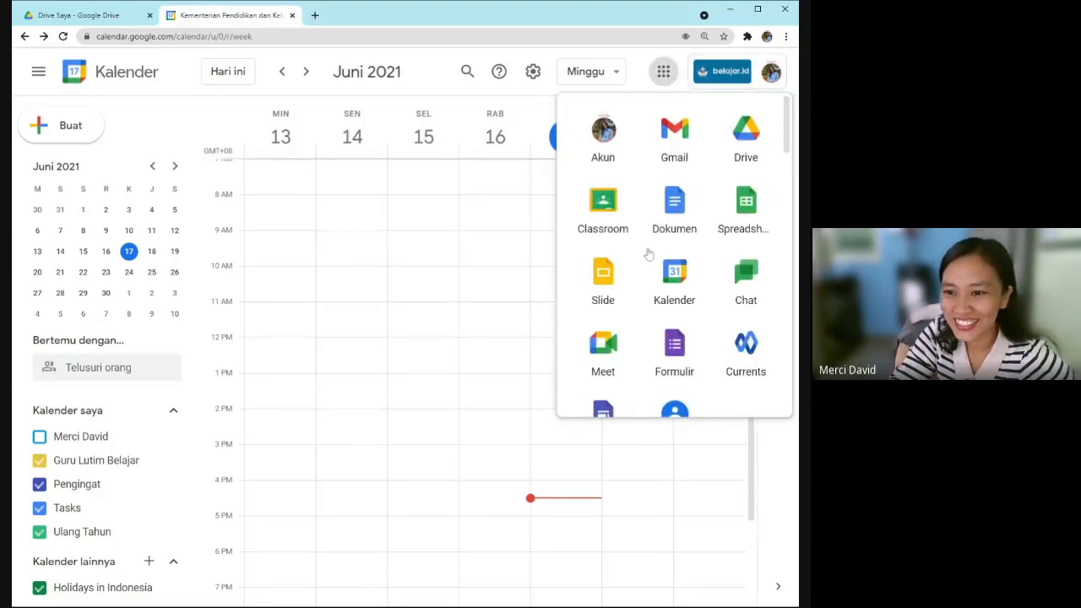
left_click(603, 283)
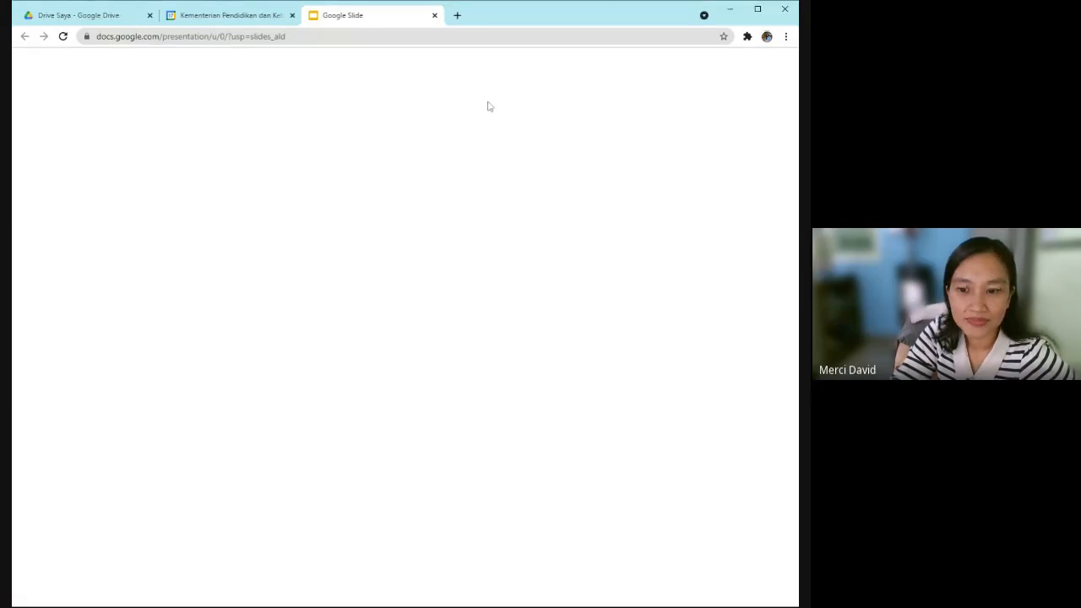
Reload the blank Slides page several times, then close the stalled Slides tab.
left_click(64, 37)
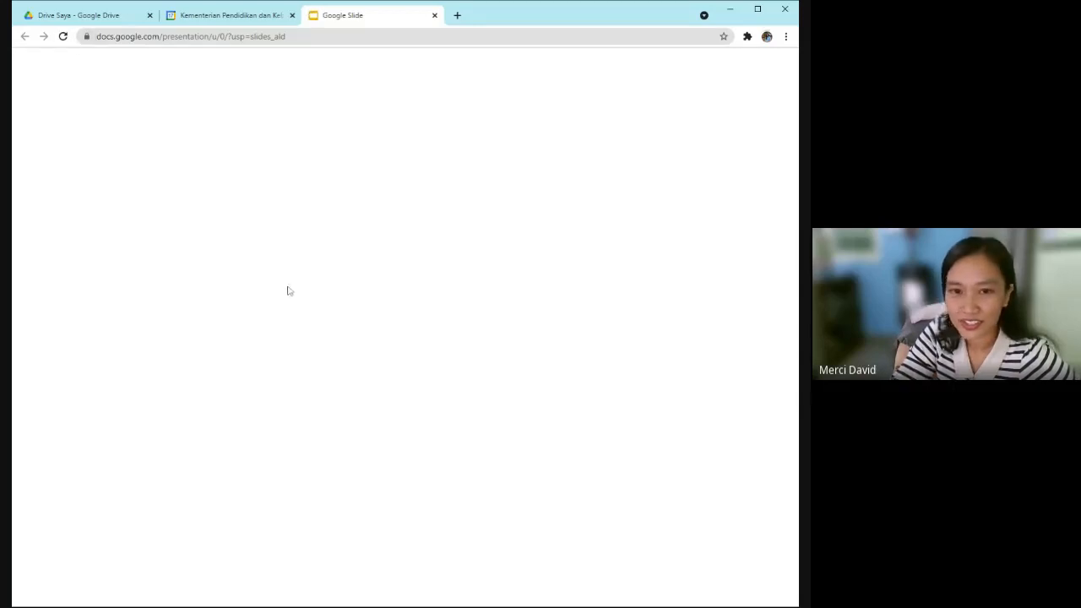
left_click(62, 36)
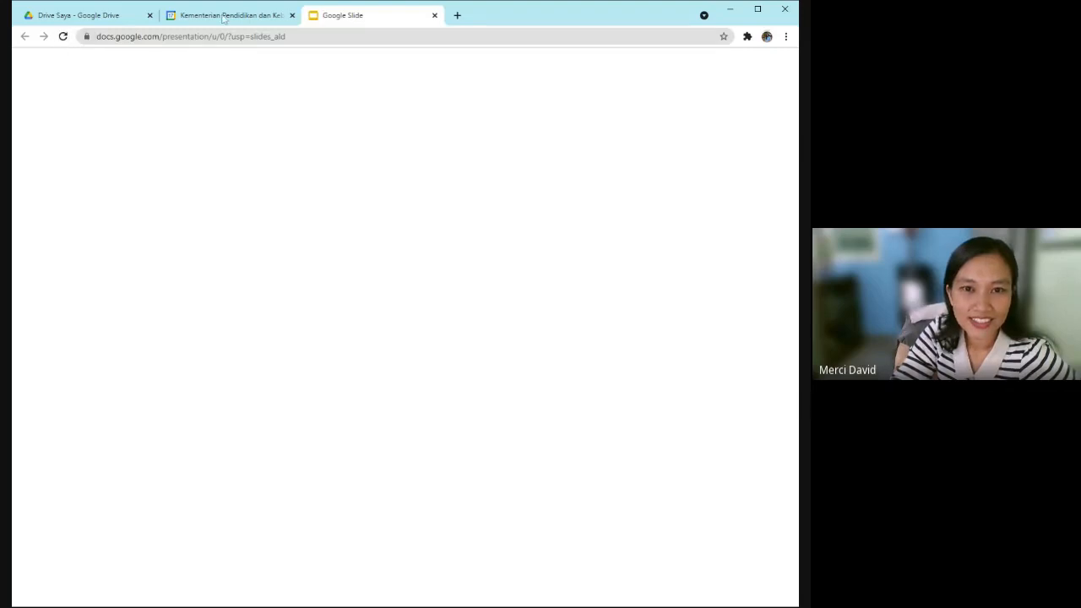
left_click(224, 17)
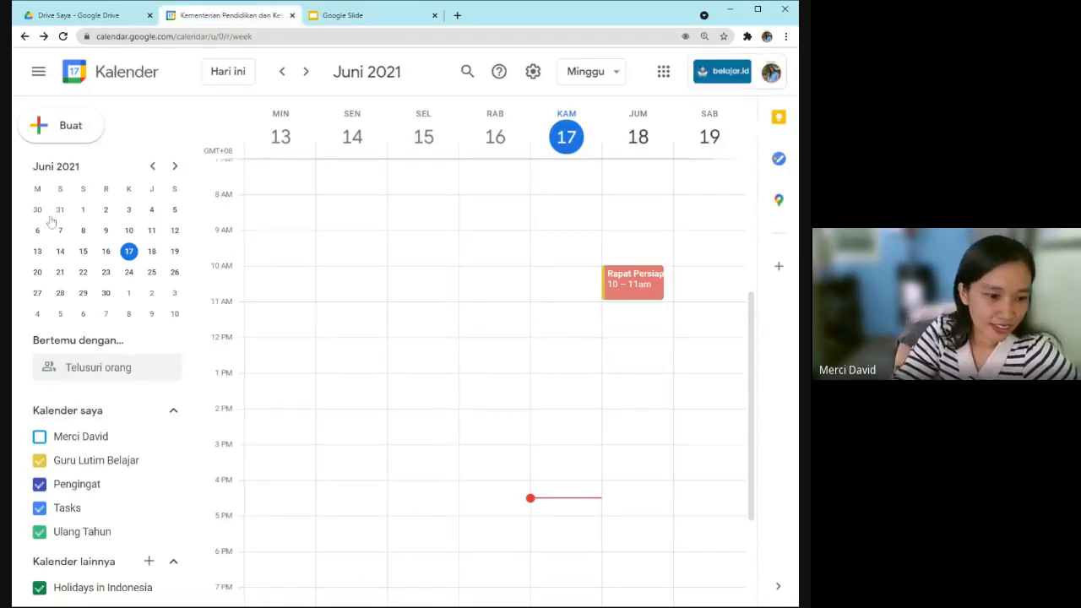
left_click(368, 16)
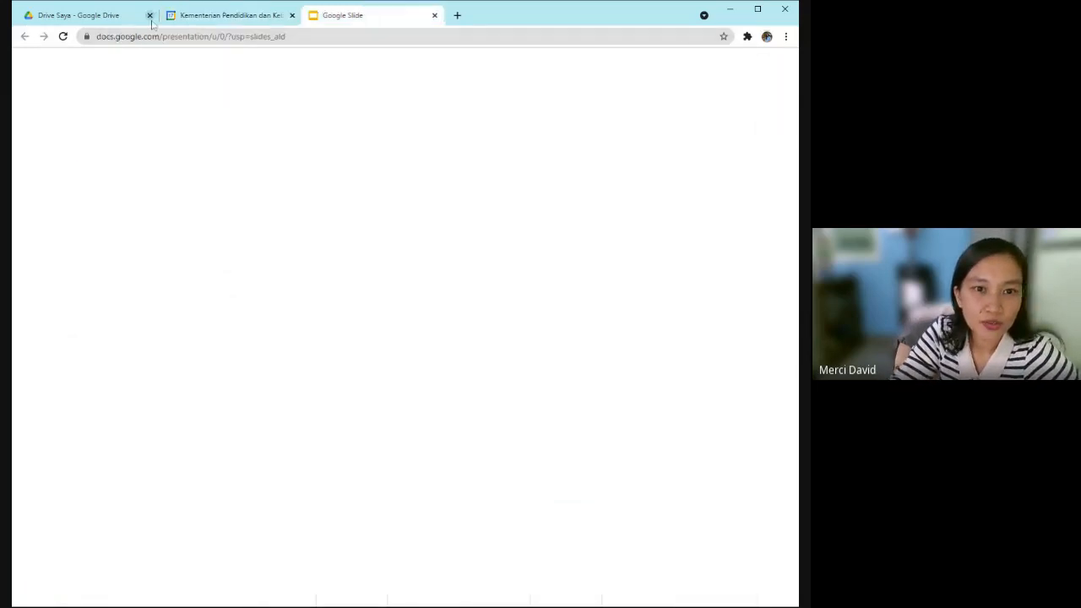
left_click(62, 39)
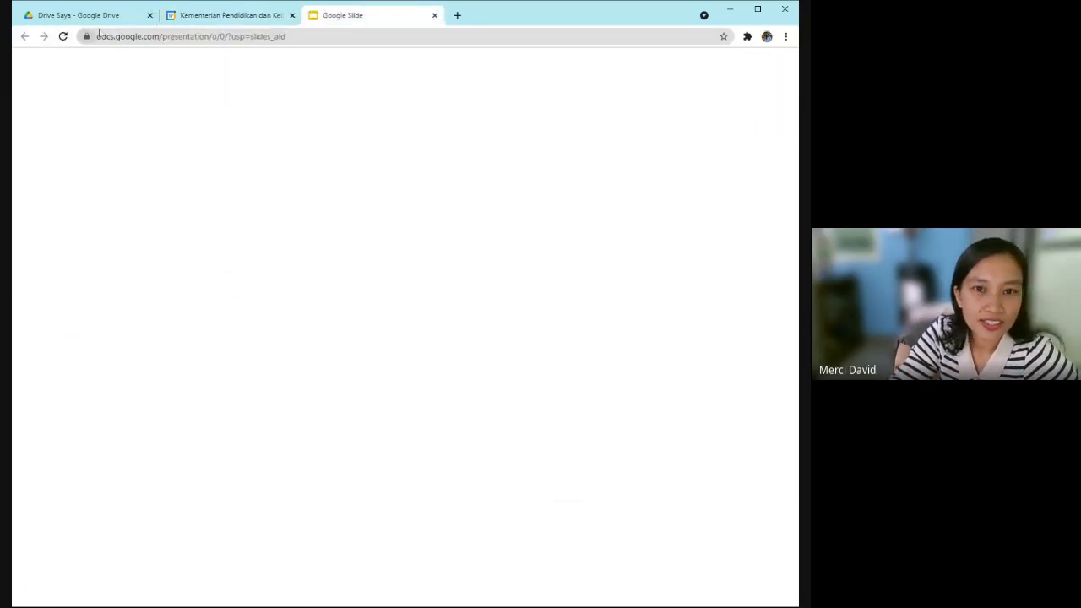
left_click(435, 16)
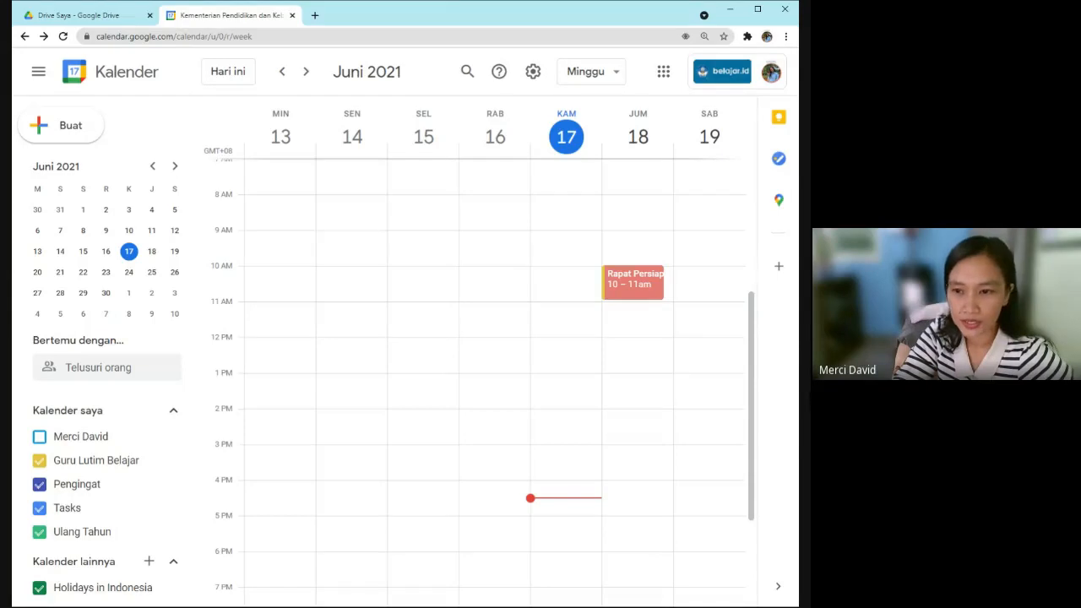
Open the 18 June 'Rapat Persiapan Pembagian Rapor' event's edit page with Google Keep alongside.
left_click(625, 290)
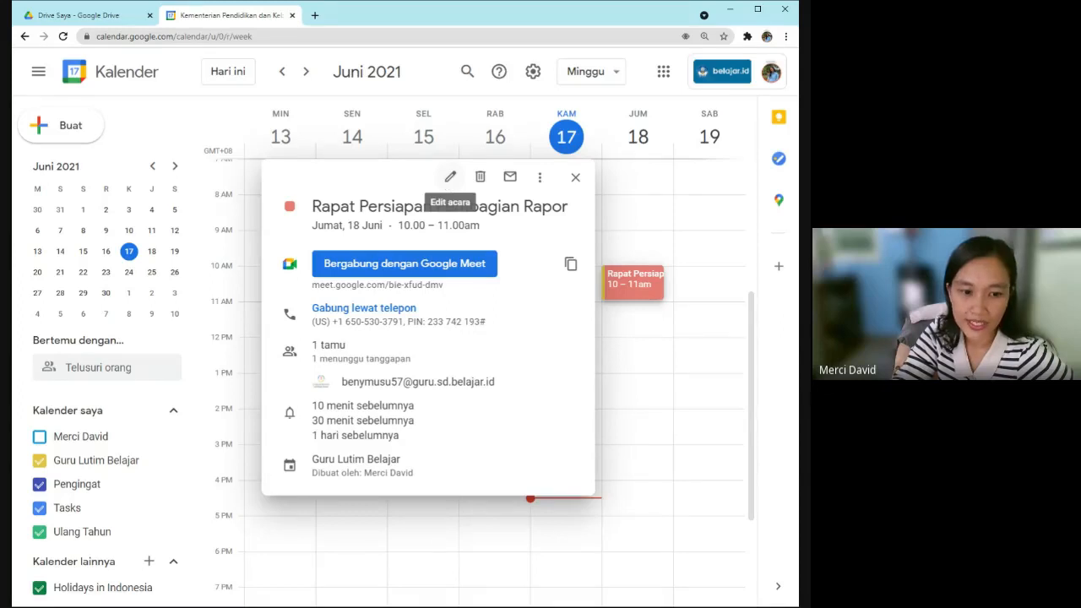
left_click(451, 177)
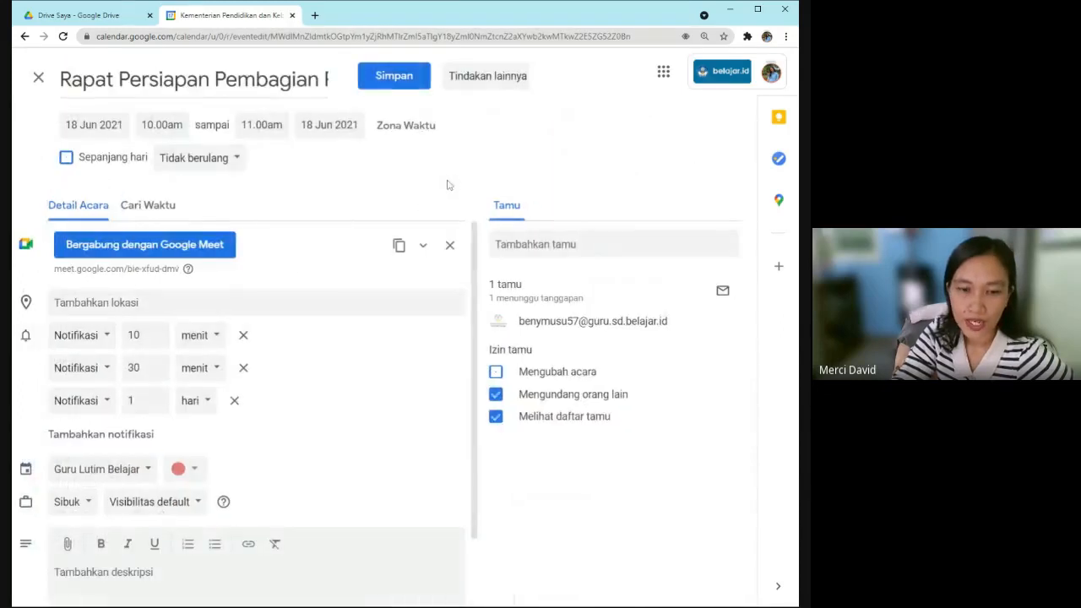
scroll(315, 347, "down", 1)
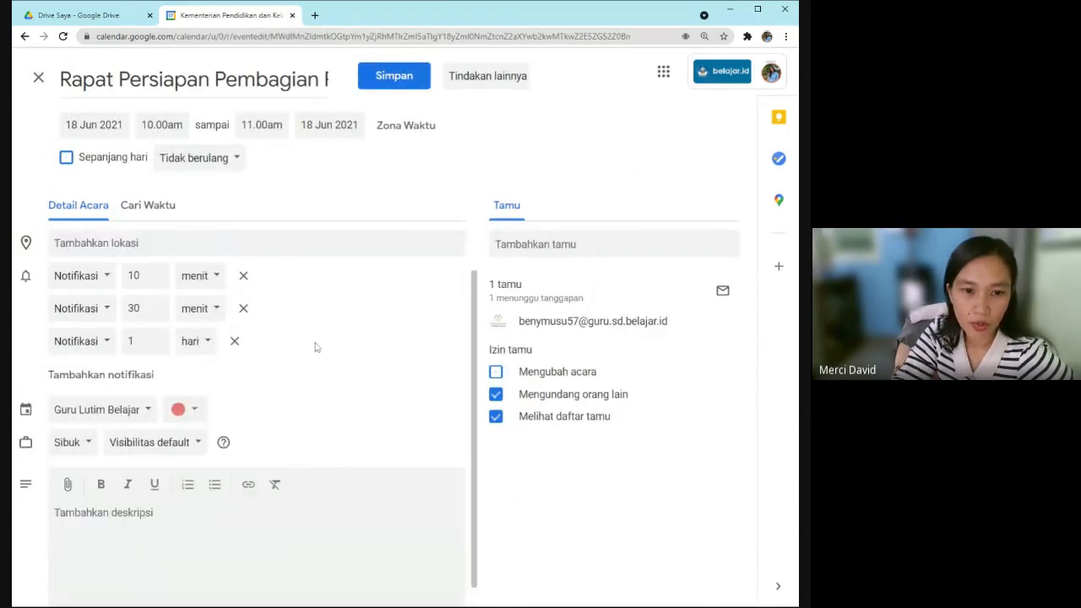
scroll(315, 347, "down", 1)
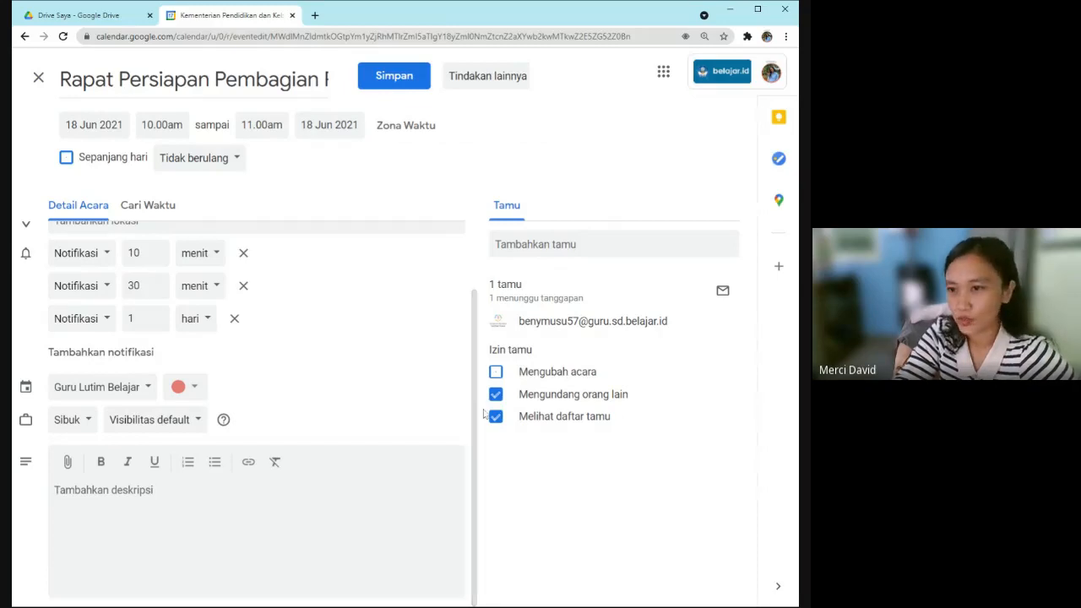
left_click(782, 125)
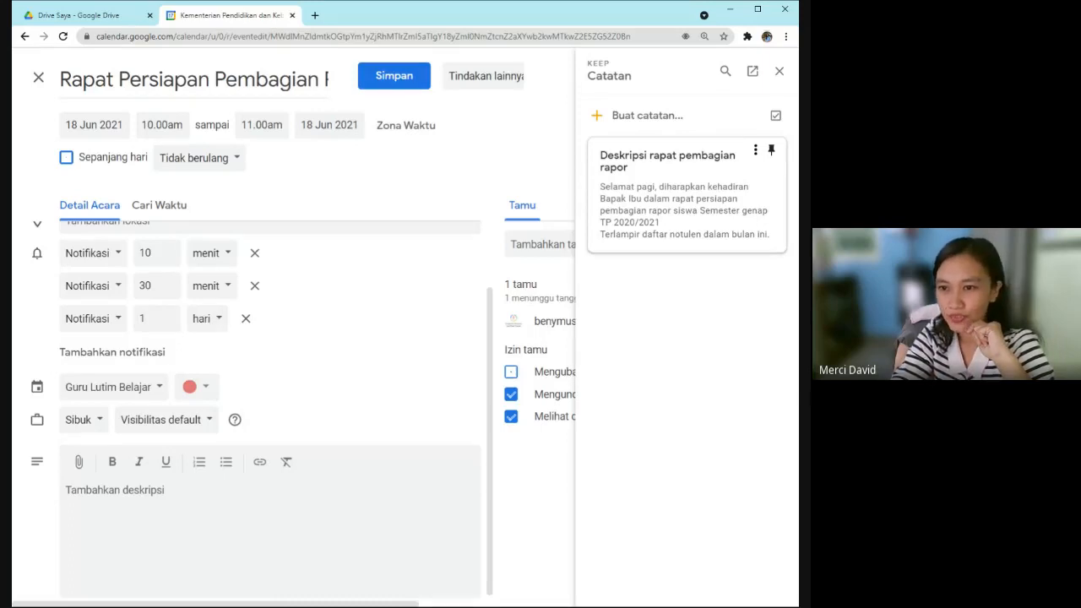
Paste the Keep note body 'Selamat pagi, diharapkan kehadiran Bapak Ibu…' into the description, then close Keep.
left_click_drag(600, 155, 776, 240)
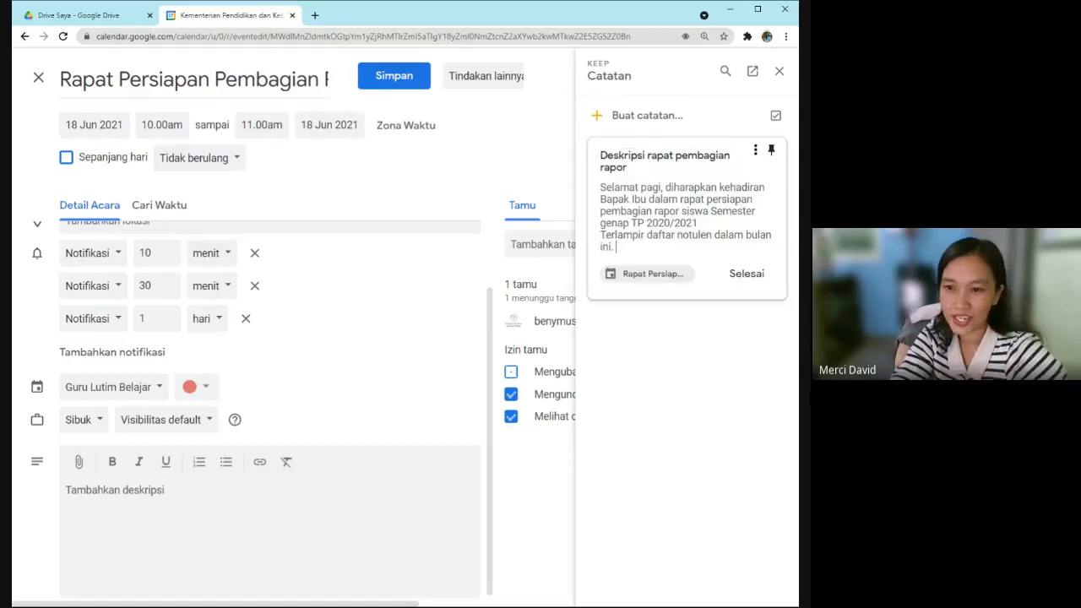
left_click_drag(600, 154, 630, 169)
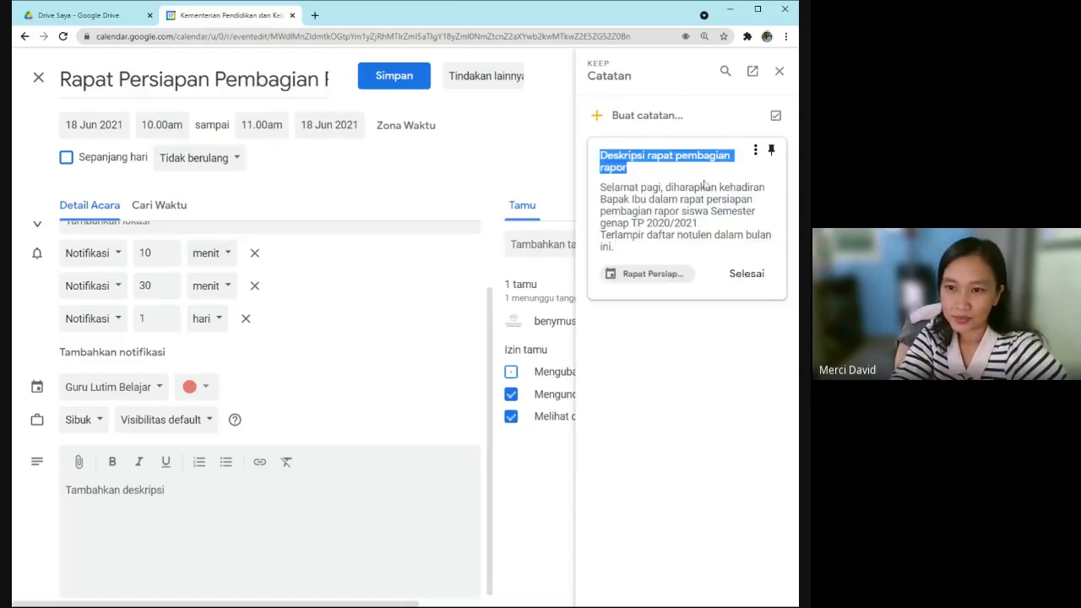
left_click(612, 210)
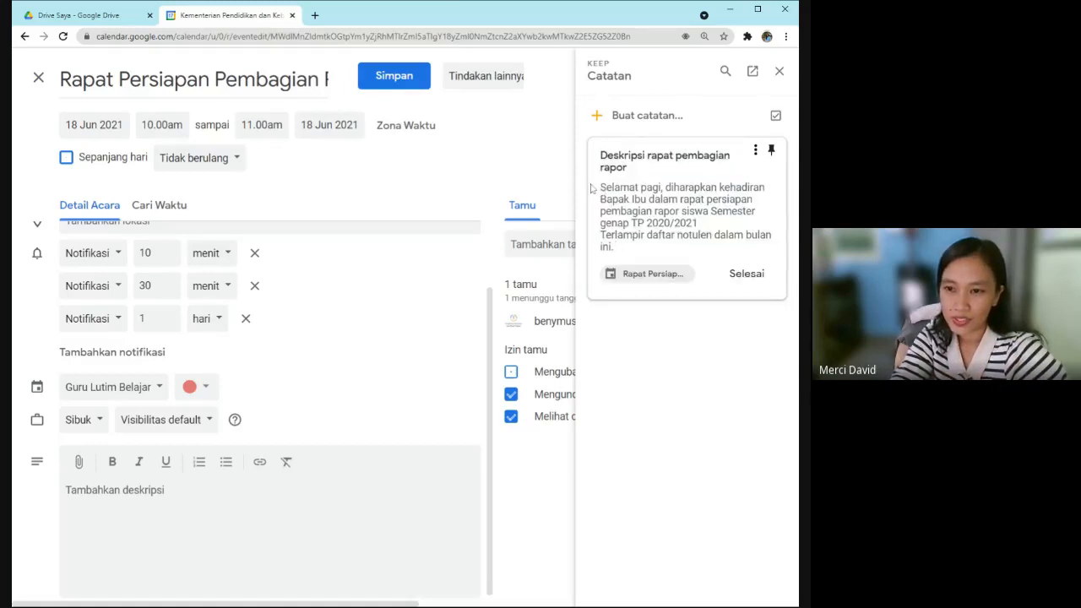
left_click_drag(600, 187, 640, 259)
key("ctrl+c")
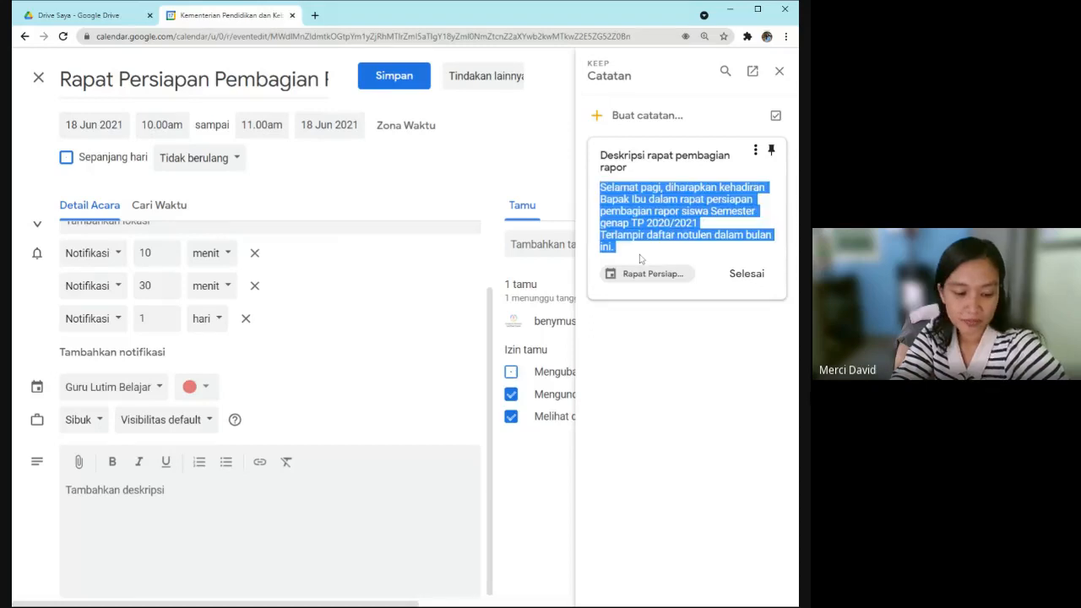
left_click(198, 493)
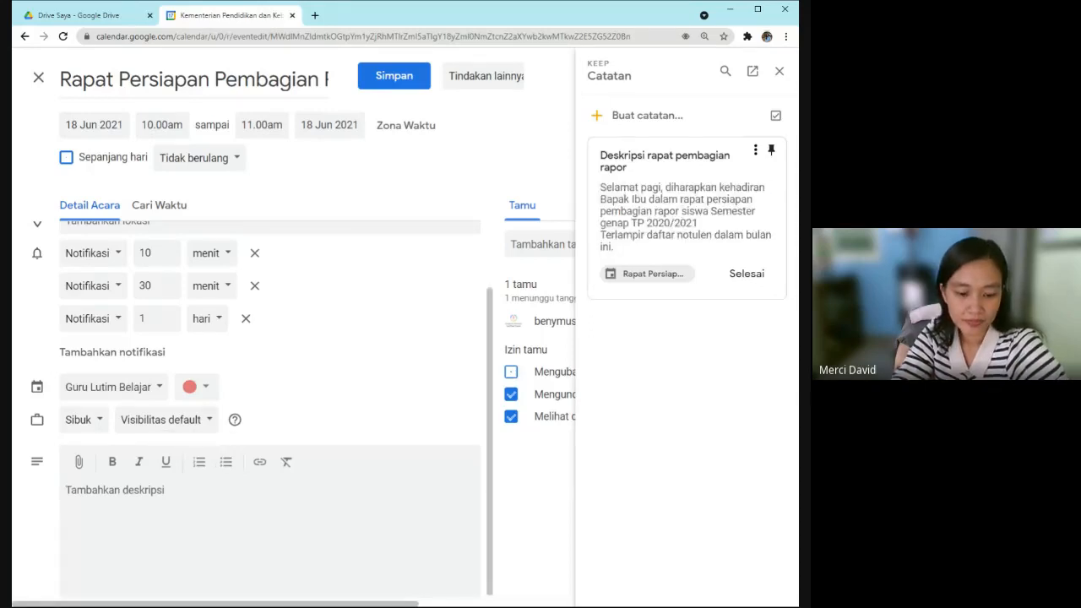
key("ctrl+v")
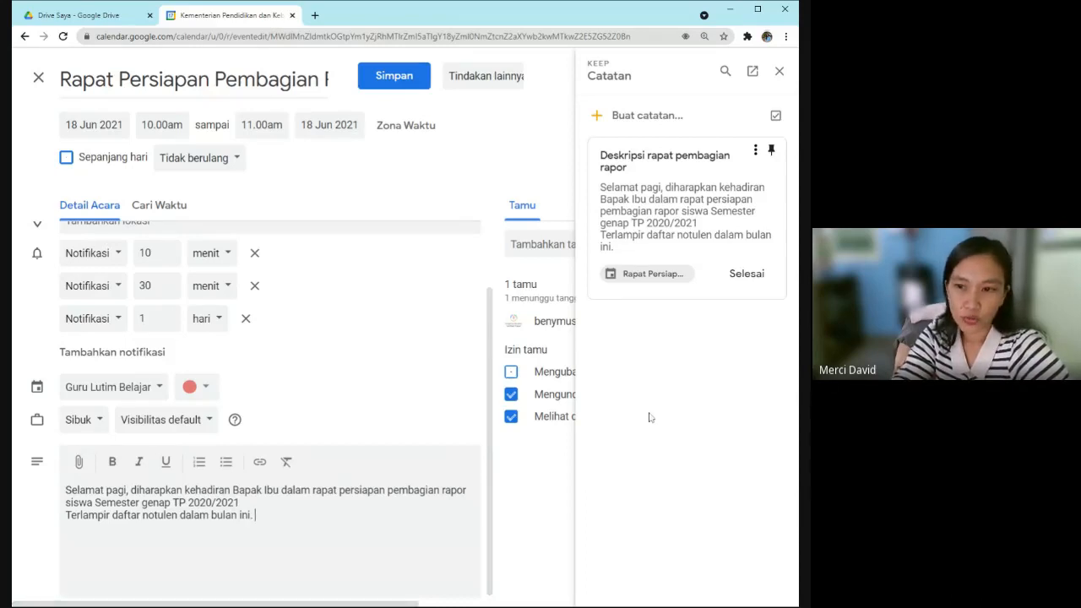
left_click(778, 72)
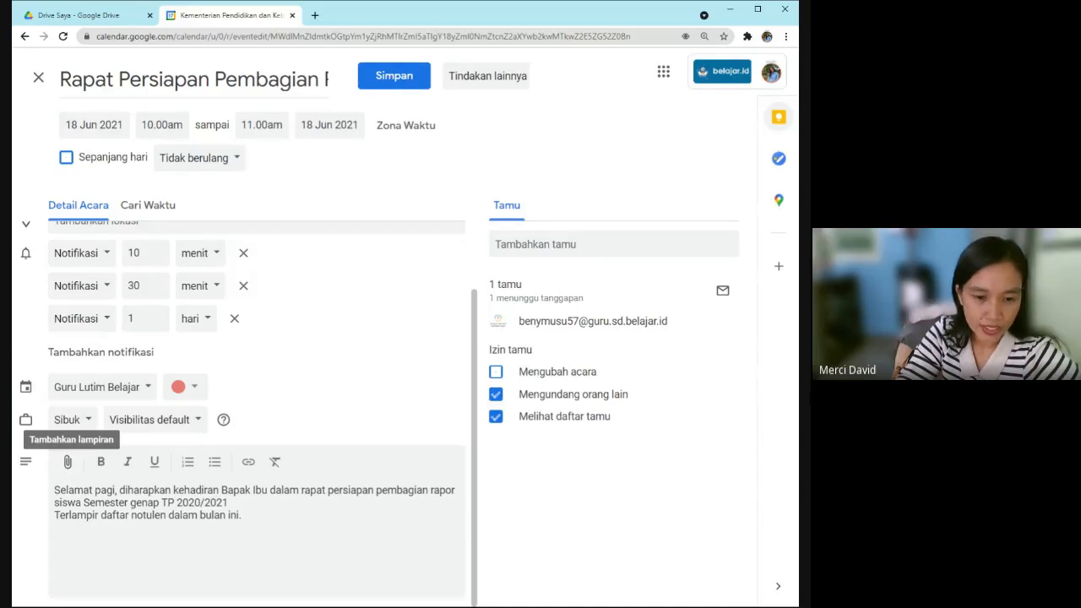
left_click(69, 463)
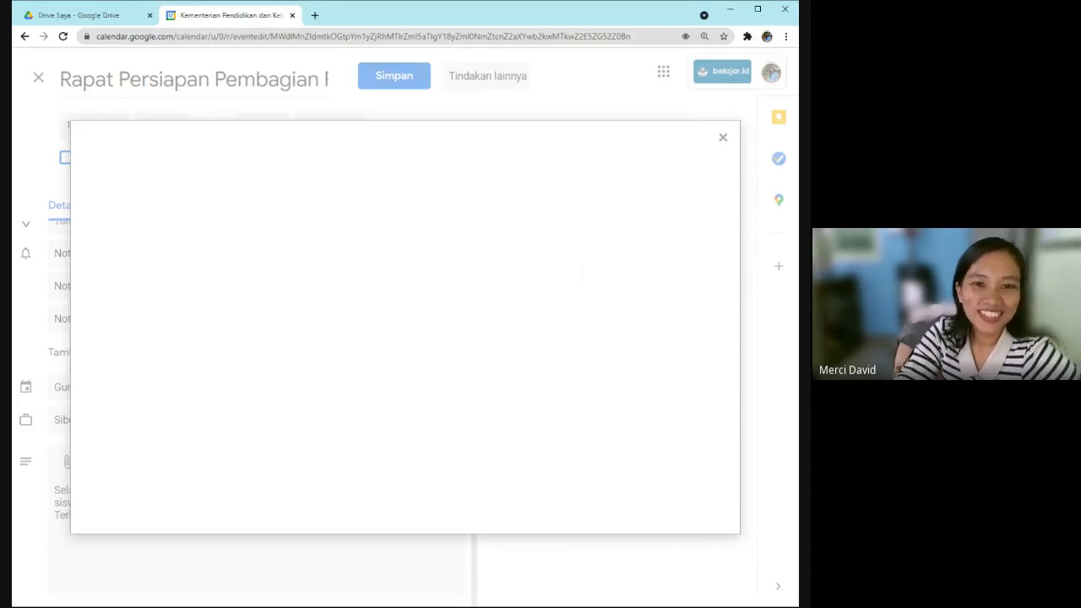
Reload the event edit page after the attachment picker stays blank.
left_click(63, 38)
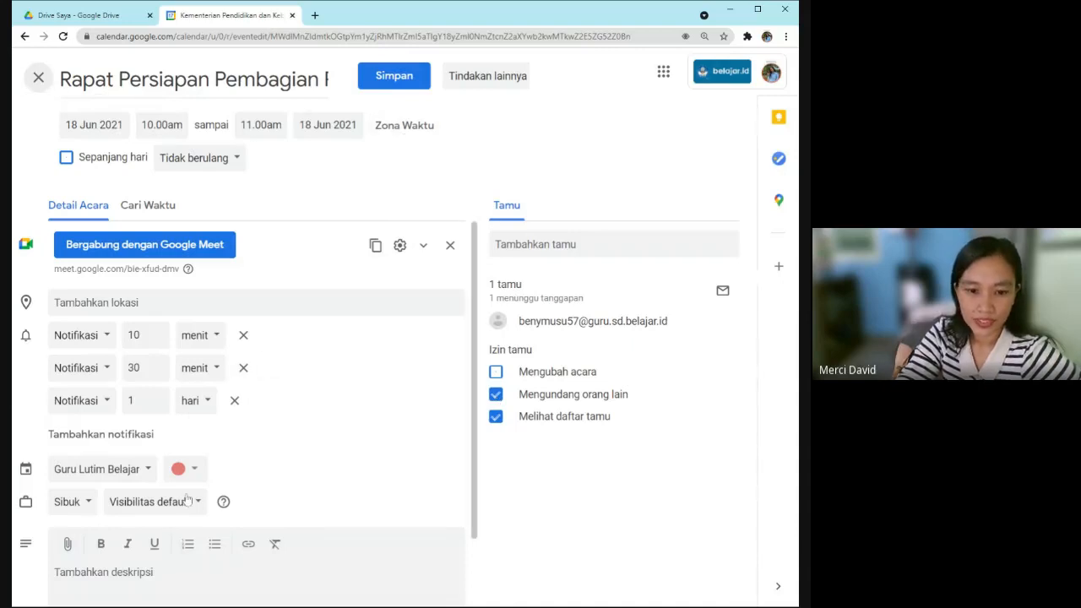
Reopen Keep, paste the note's invitation text into the description again, and close Keep.
scroll(187, 499, "down", 2)
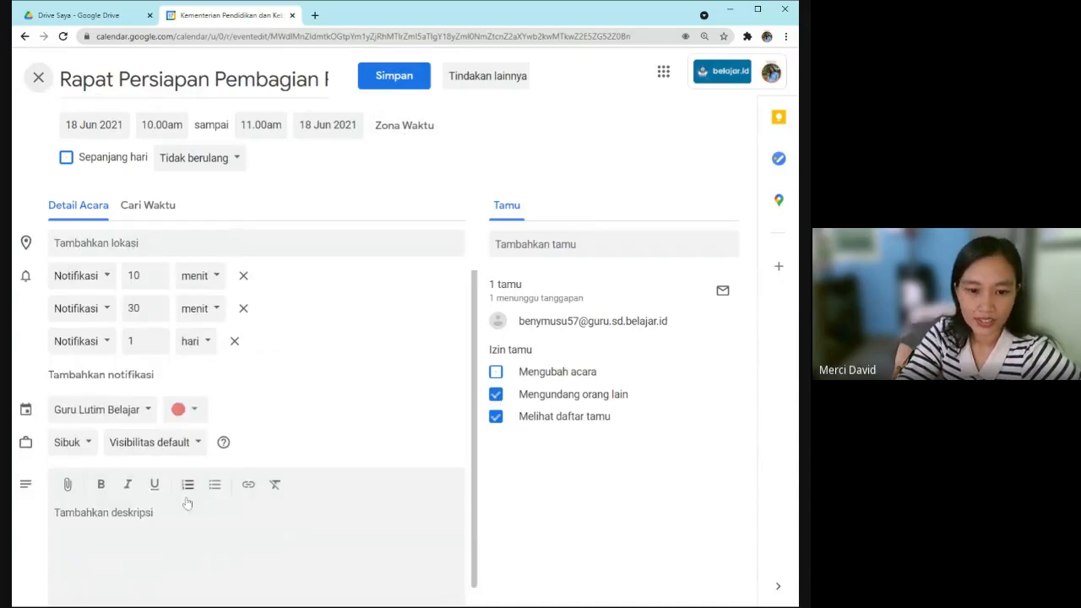
left_click(781, 123)
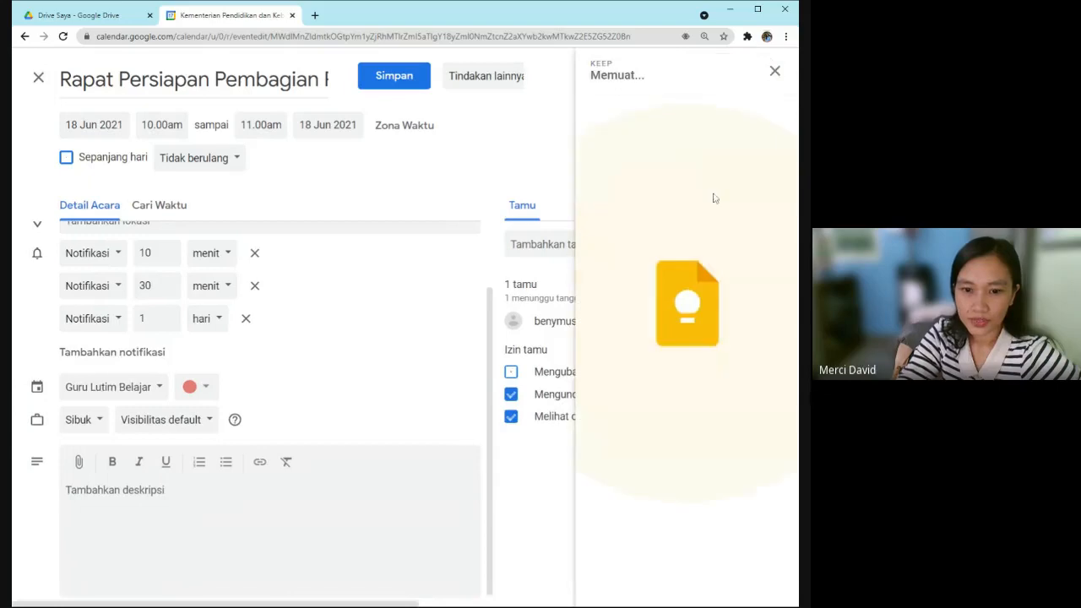
left_click_drag(599, 185, 778, 242)
key("ctrl+c")
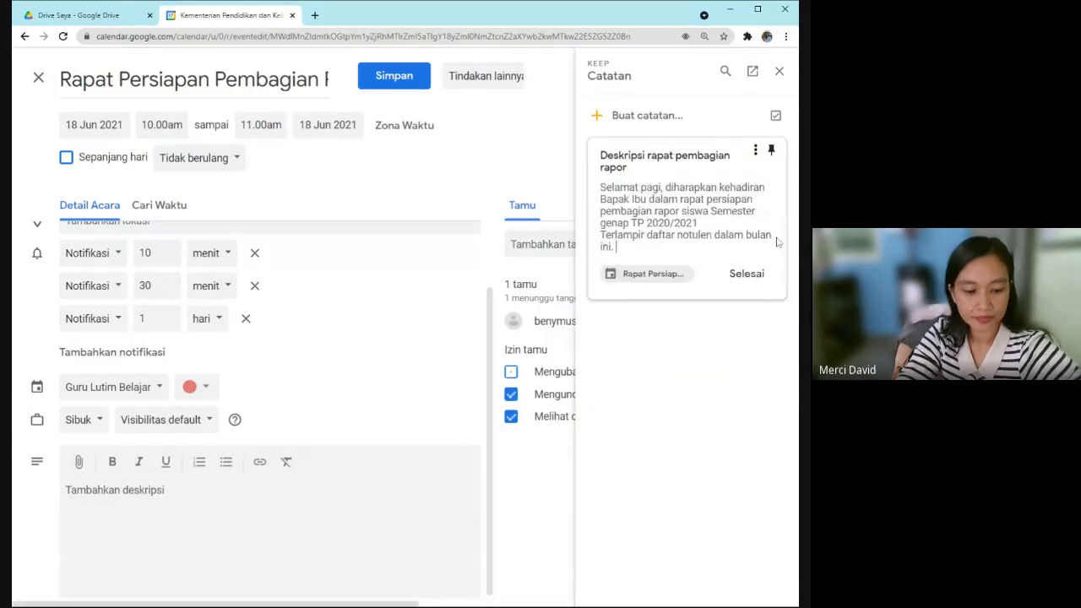
left_click(65, 490)
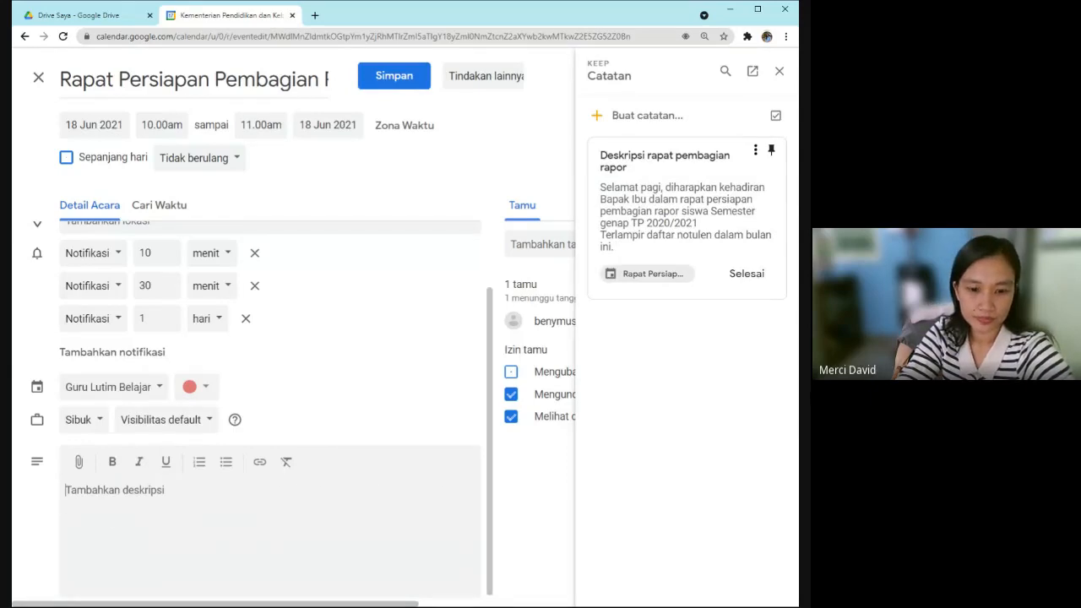
key("ctrl+v")
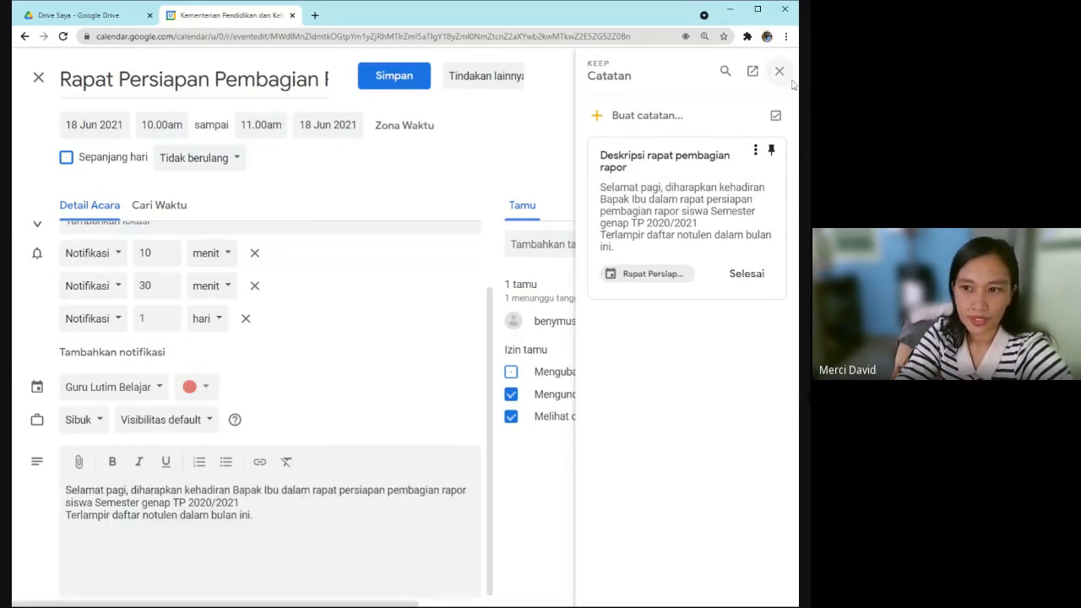
left_click(779, 71)
Upload 'Daftar Notulen Rapat.docx' from the computer as the event's attachment.
left_click(71, 468)
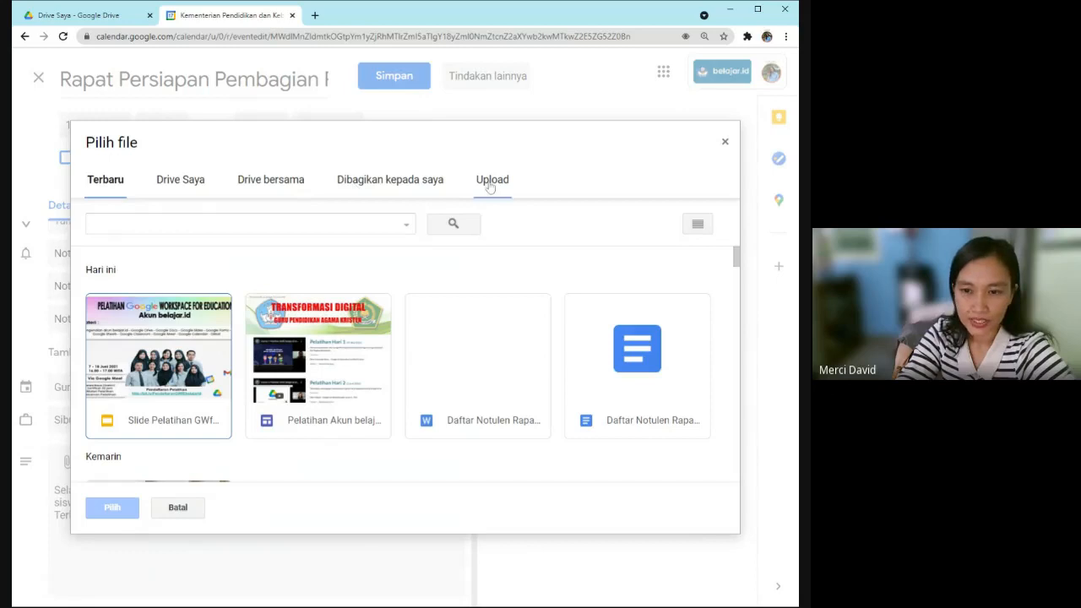
left_click(167, 192)
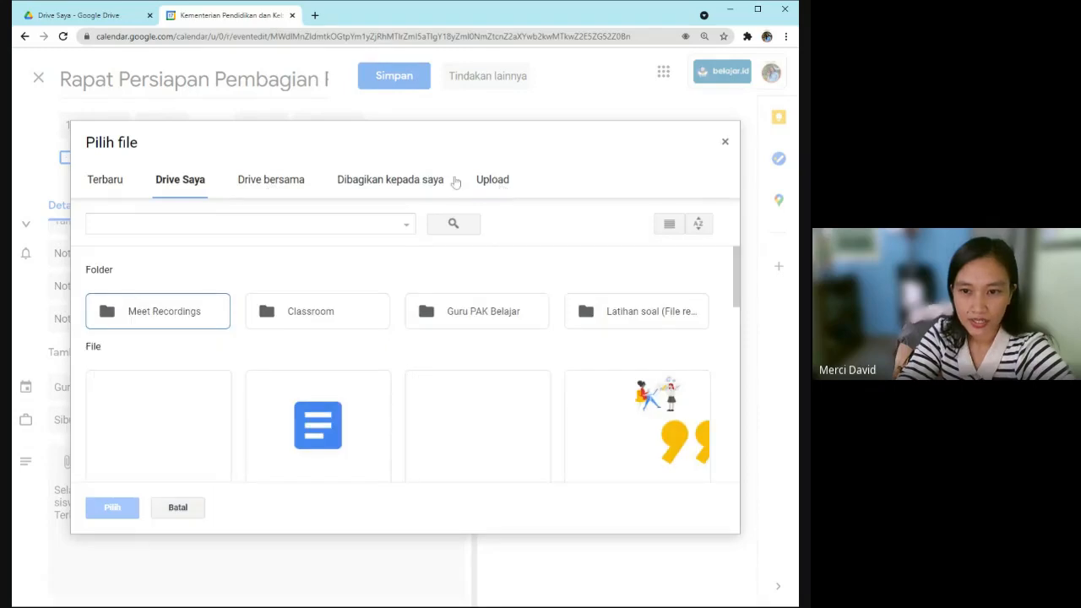
left_click(497, 181)
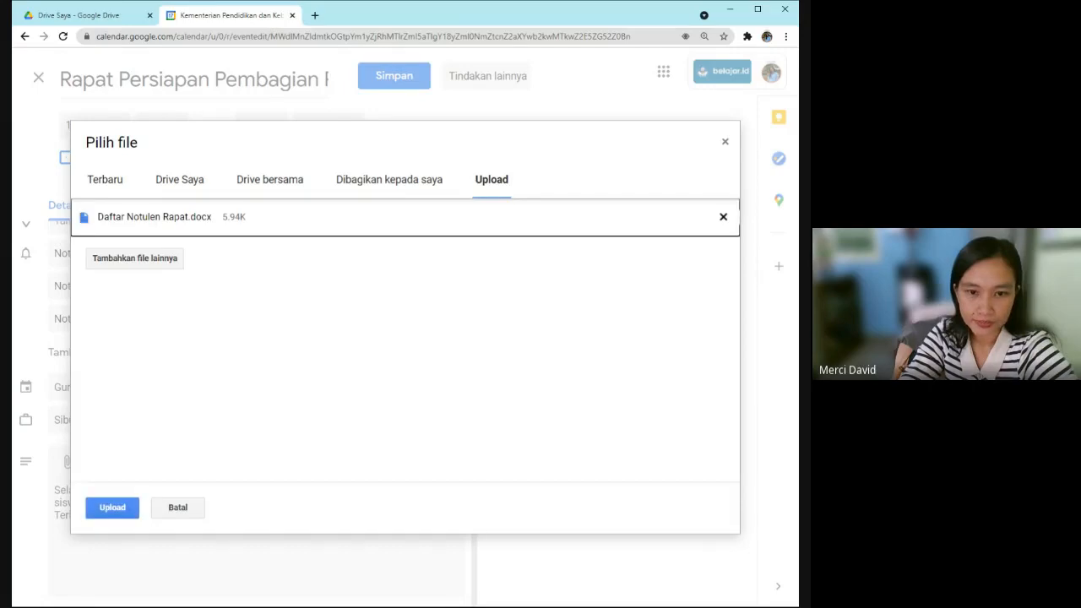
left_click(109, 510)
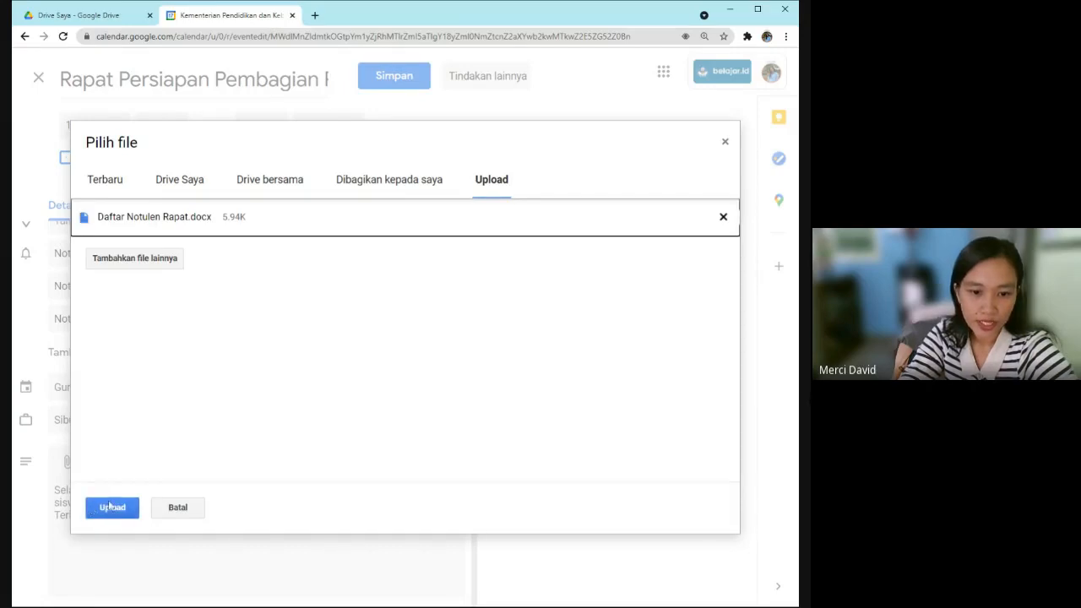
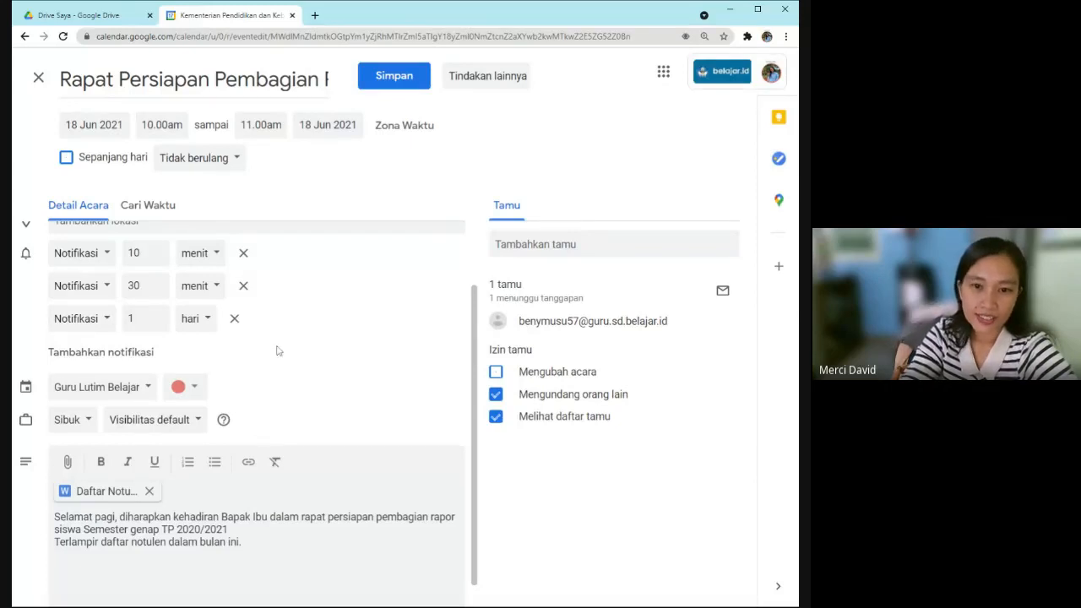
Save the edited meeting and send the update email to its guest.
scroll(297, 330, "up", 1)
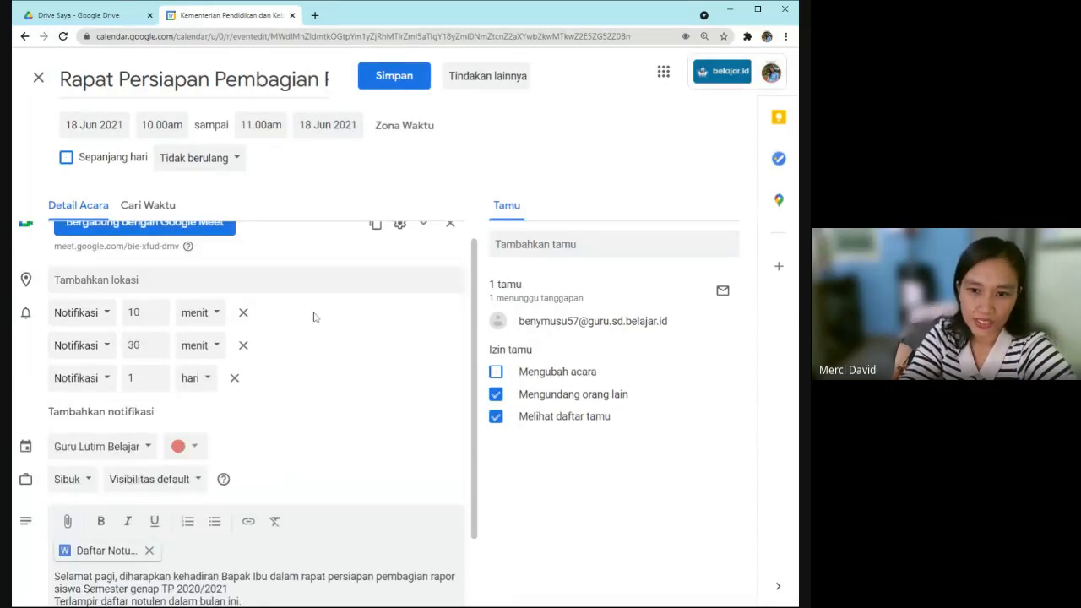
scroll(301, 267, "up", 1)
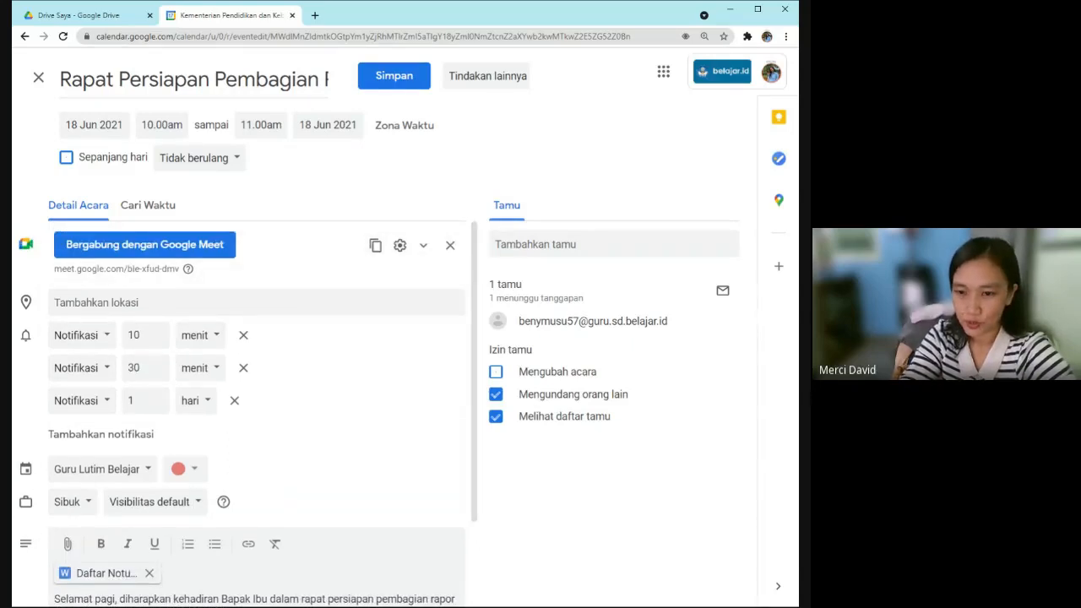
scroll(111, 448, "down", 1)
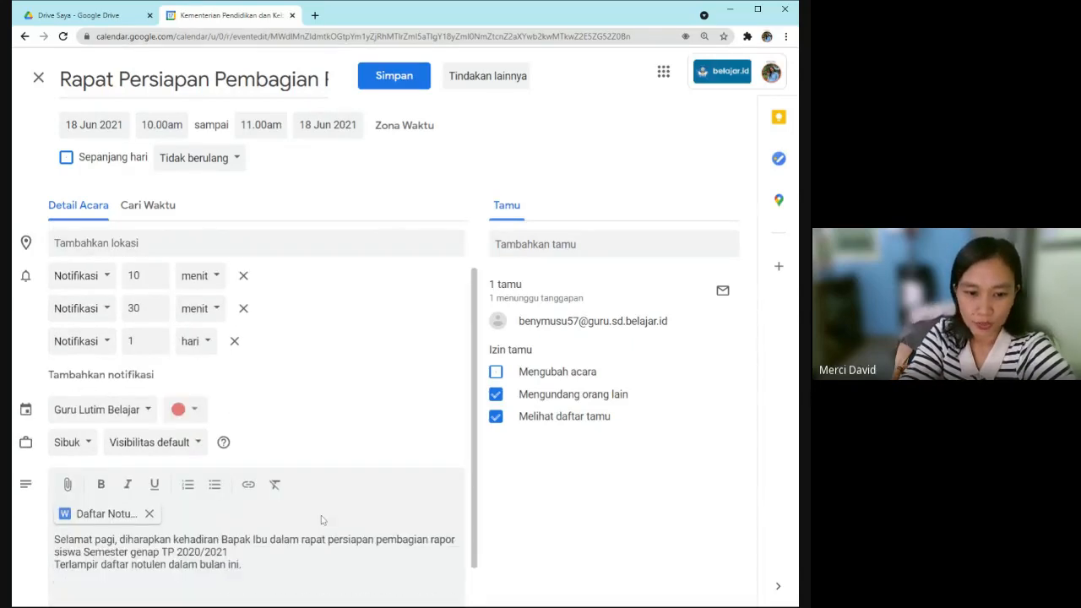
scroll(111, 448, "down", 1)
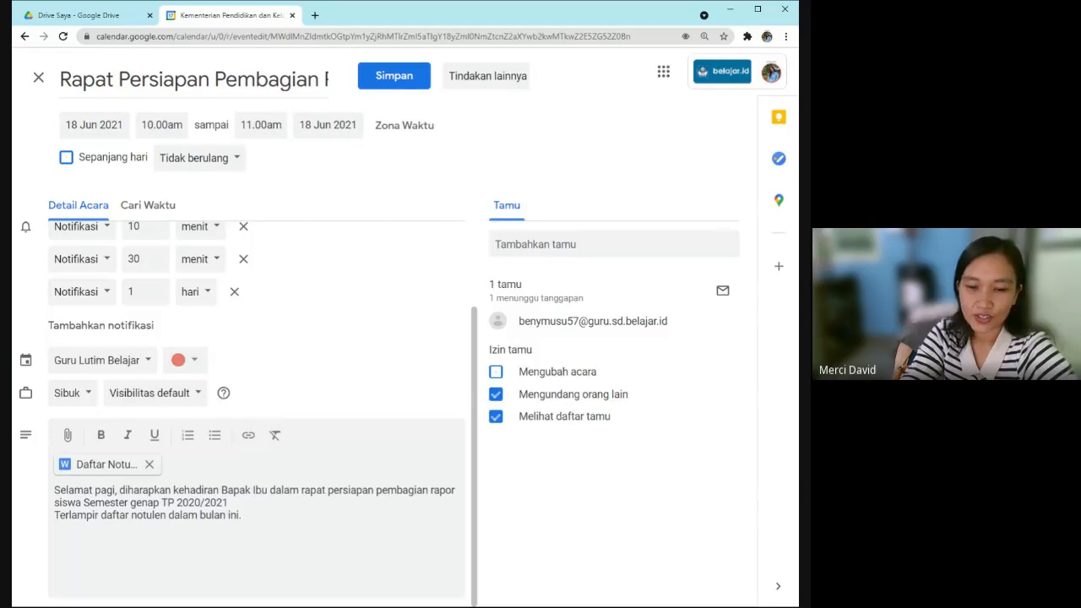
scroll(279, 324, "up", 2)
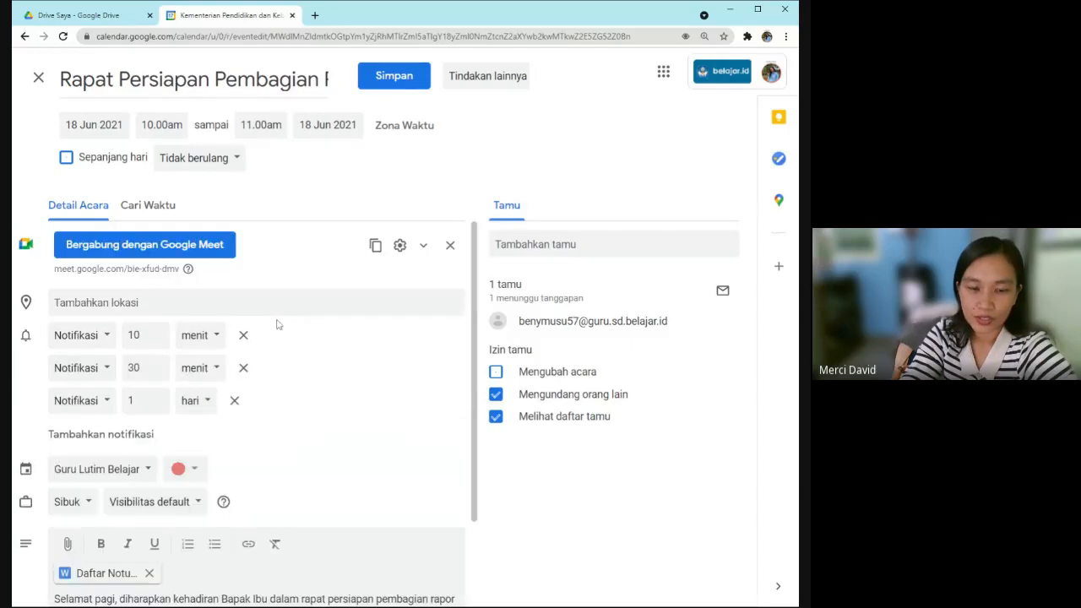
scroll(279, 454, "down", 2)
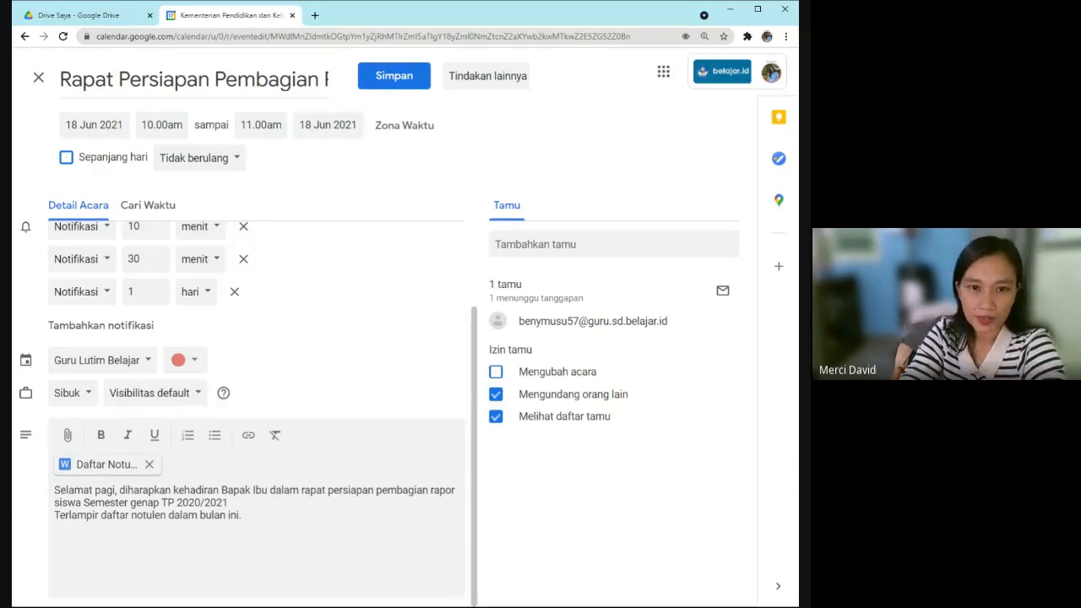
scroll(295, 337, "up", 1)
scroll(283, 331, "down", 1)
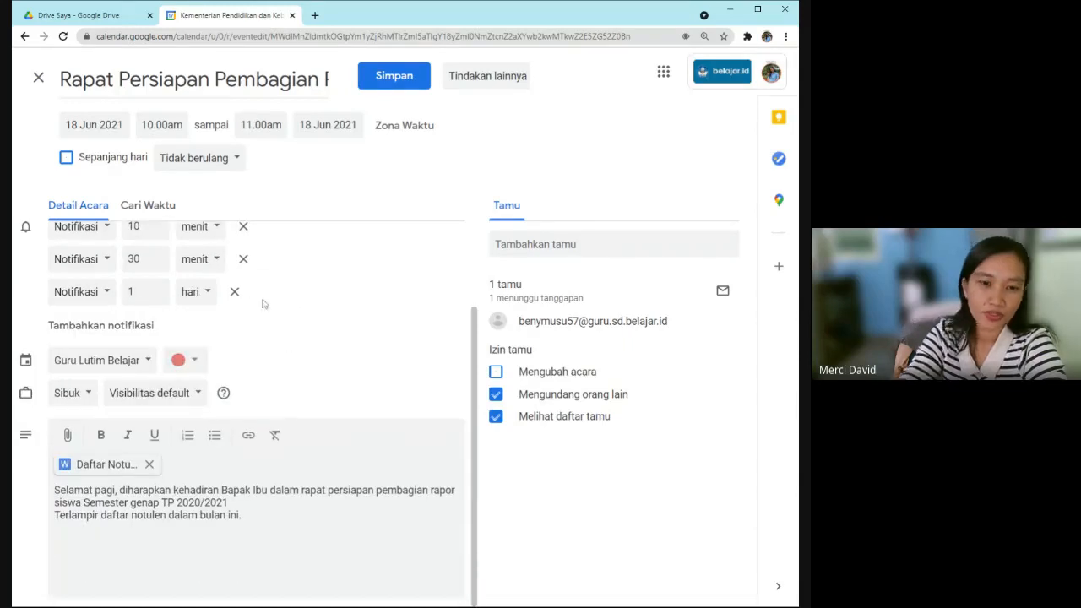
scroll(302, 330, "up", 2)
scroll(301, 331, "down", 2)
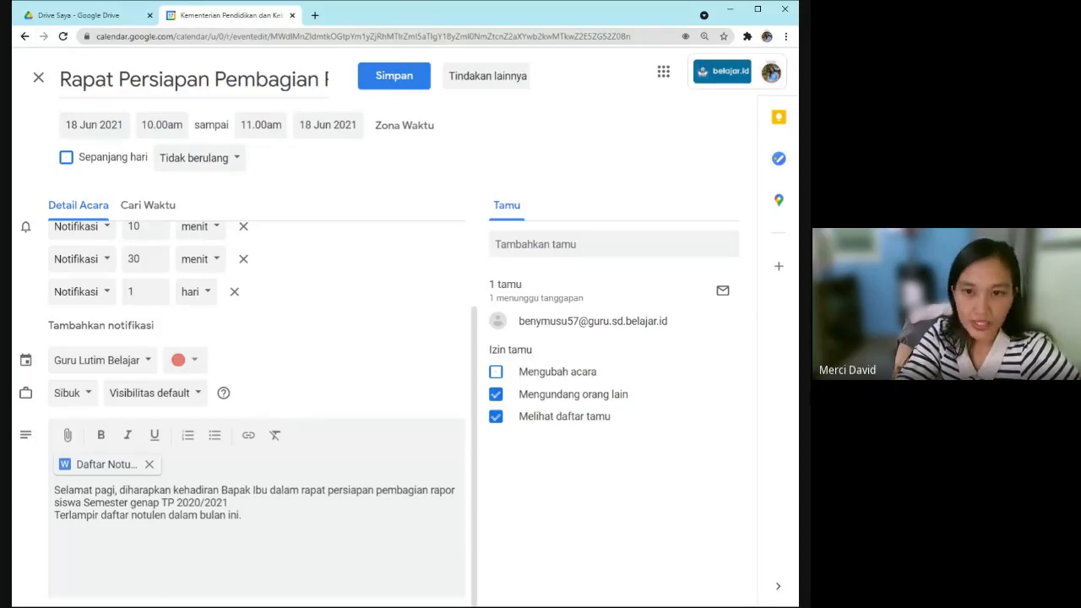
left_click(395, 76)
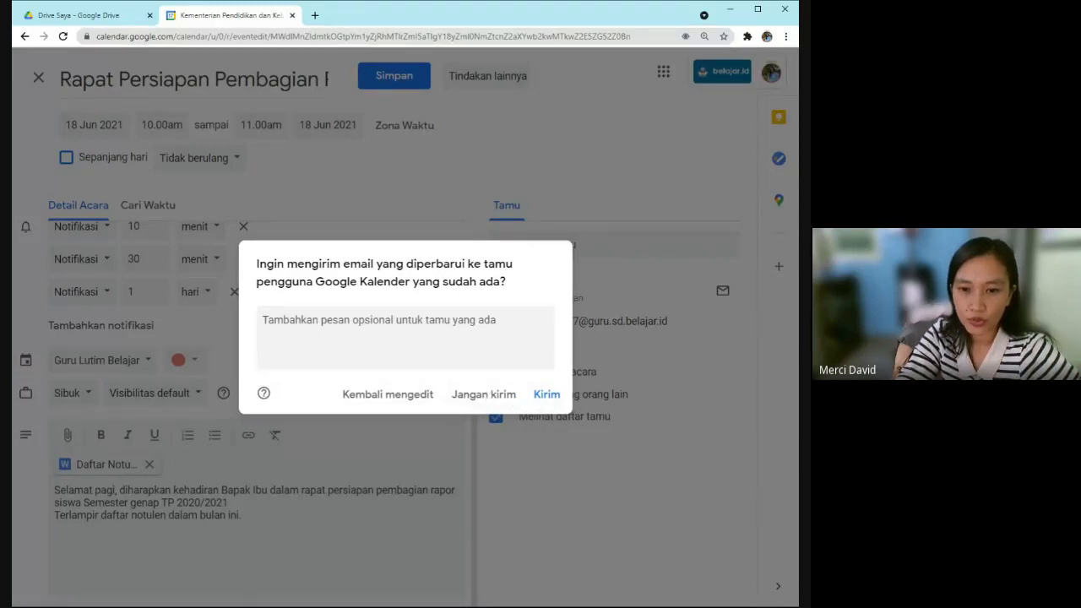
left_click(547, 396)
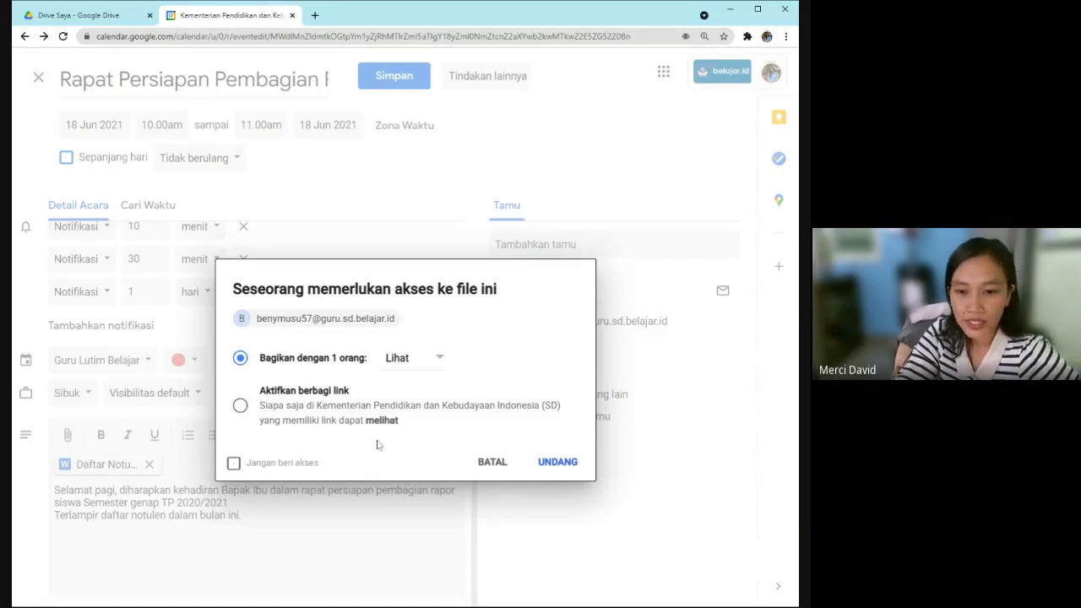
Share the attached notes file by link with comment access and confirm the invite.
left_click(440, 360)
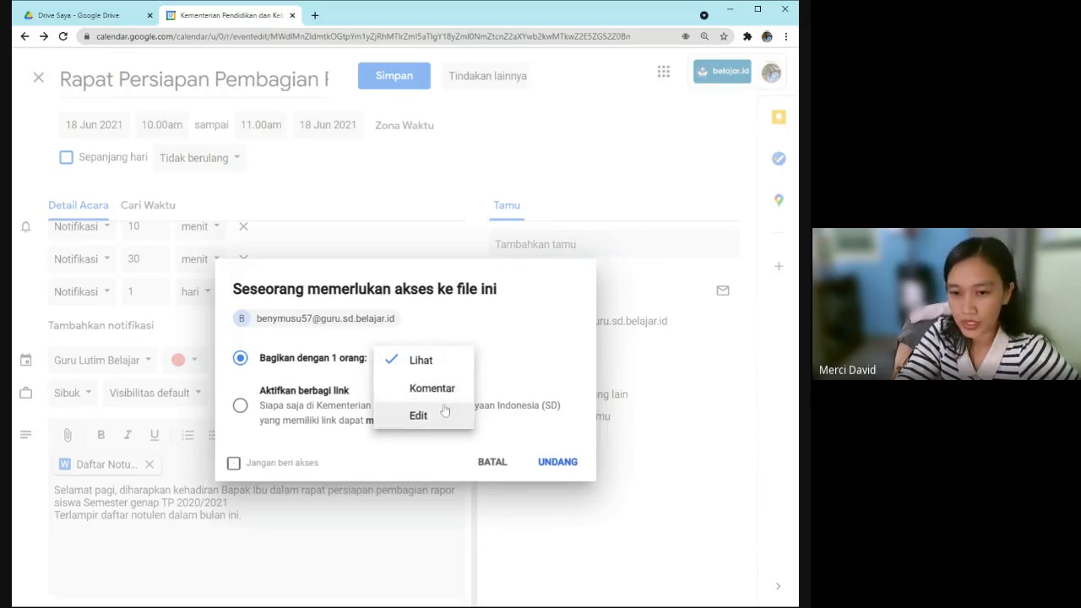
left_click(443, 391)
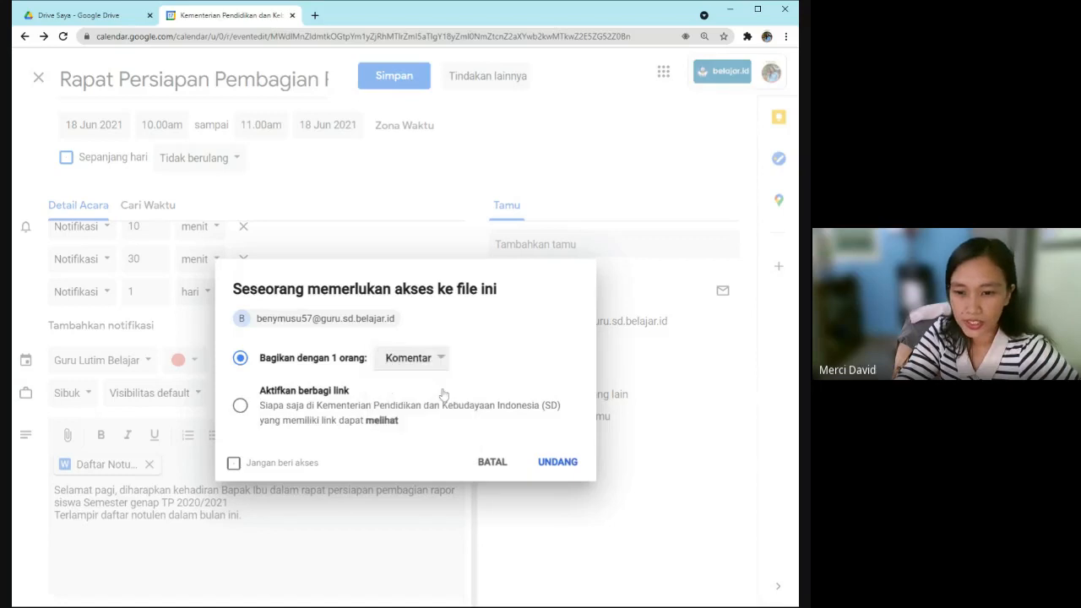
left_click(241, 407)
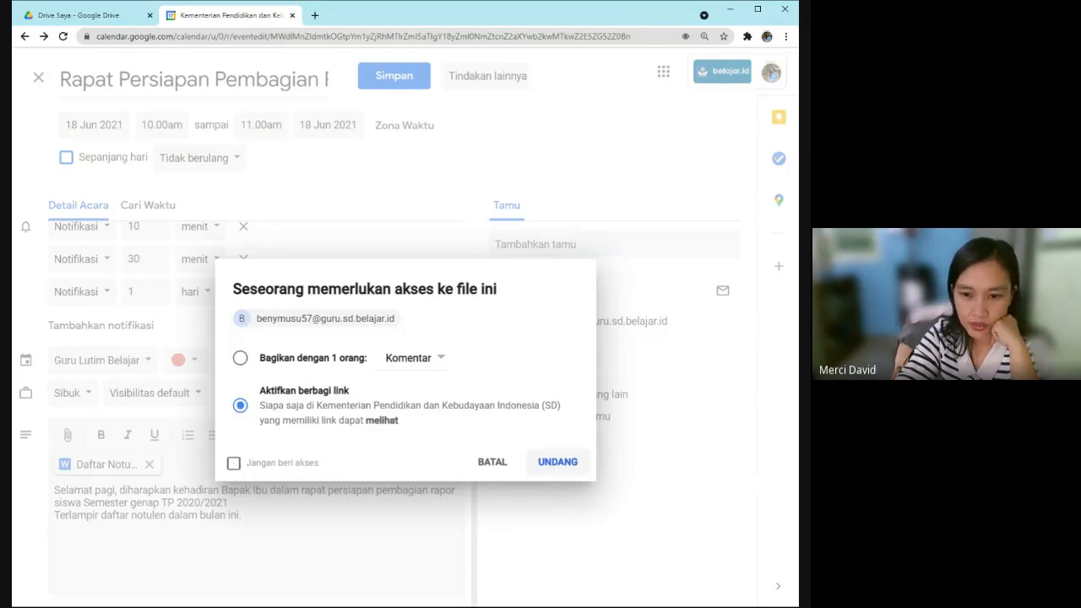
left_click(552, 468)
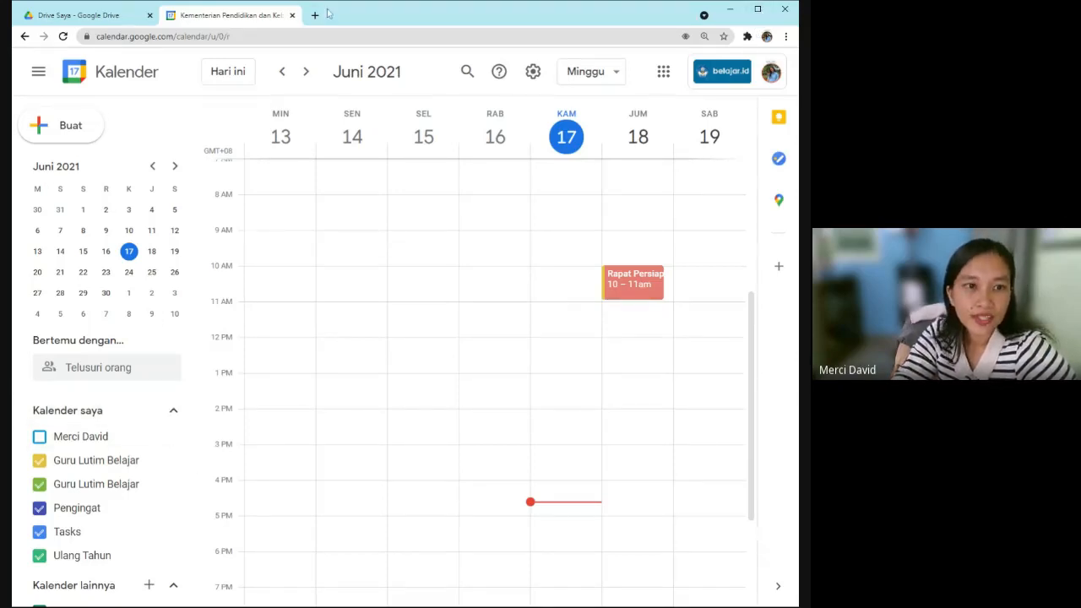
Launch Google Slides from the Google apps menu in a new tab.
left_click(663, 73)
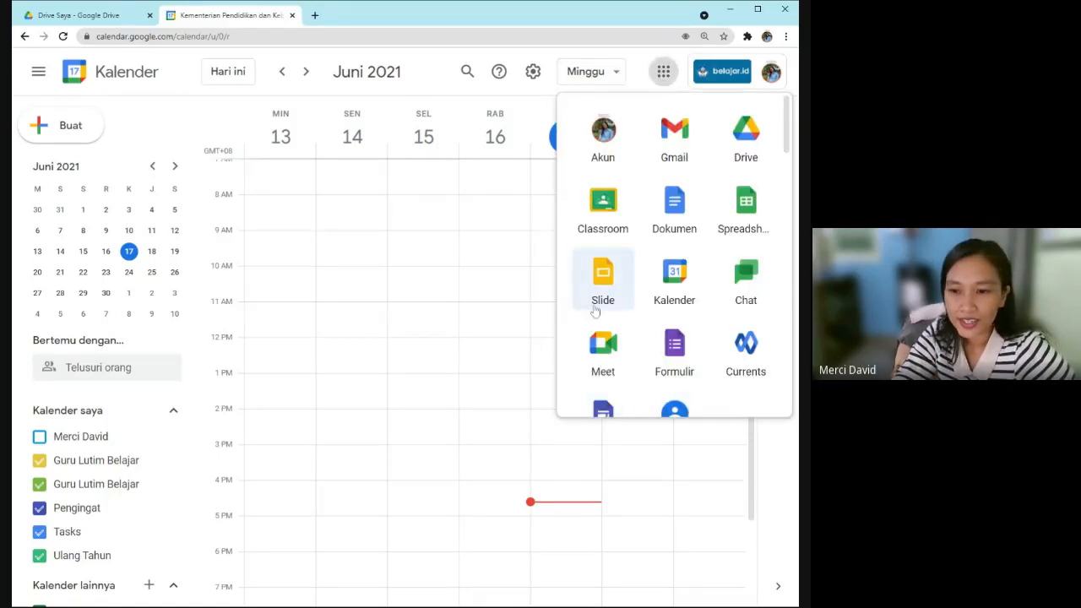
left_click(598, 273)
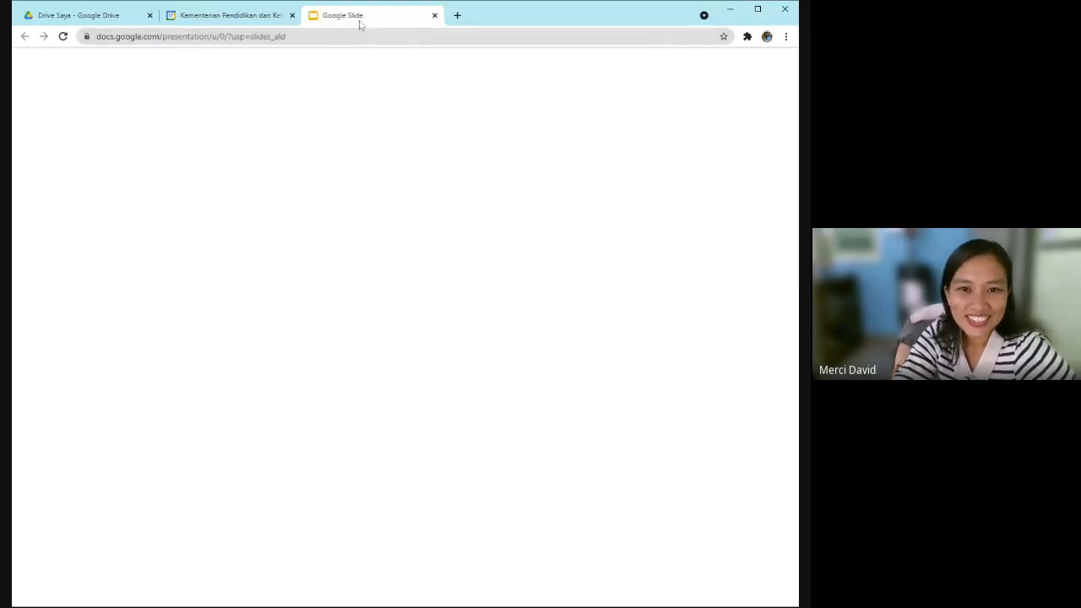
Switch back to the Google Calendar tab showing June 2021.
left_click(253, 20)
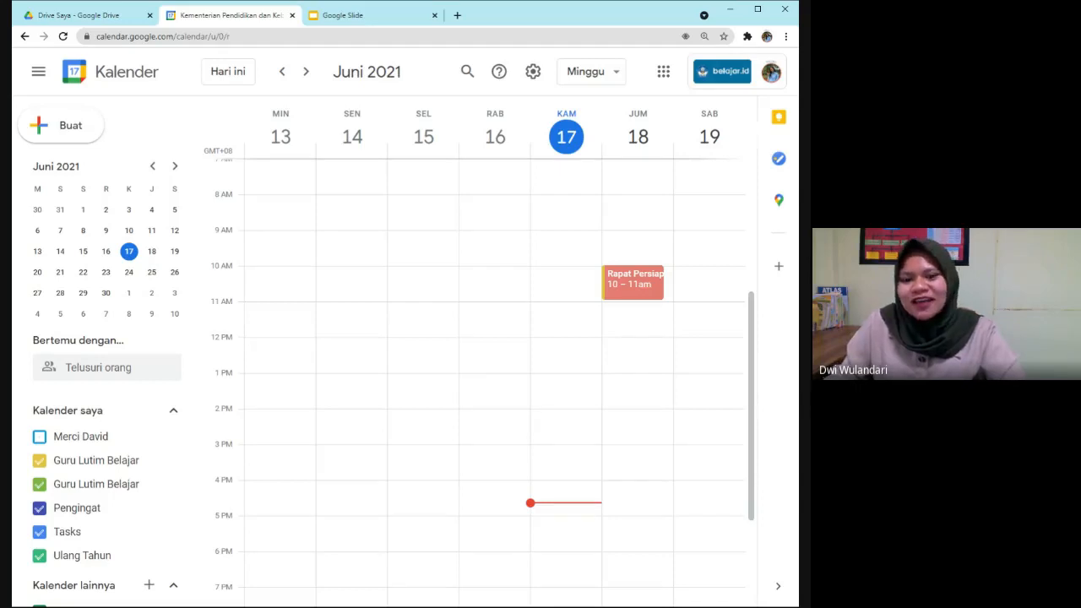
Open the Friday 18 June 10 AM meeting to view its details.
left_click(626, 295)
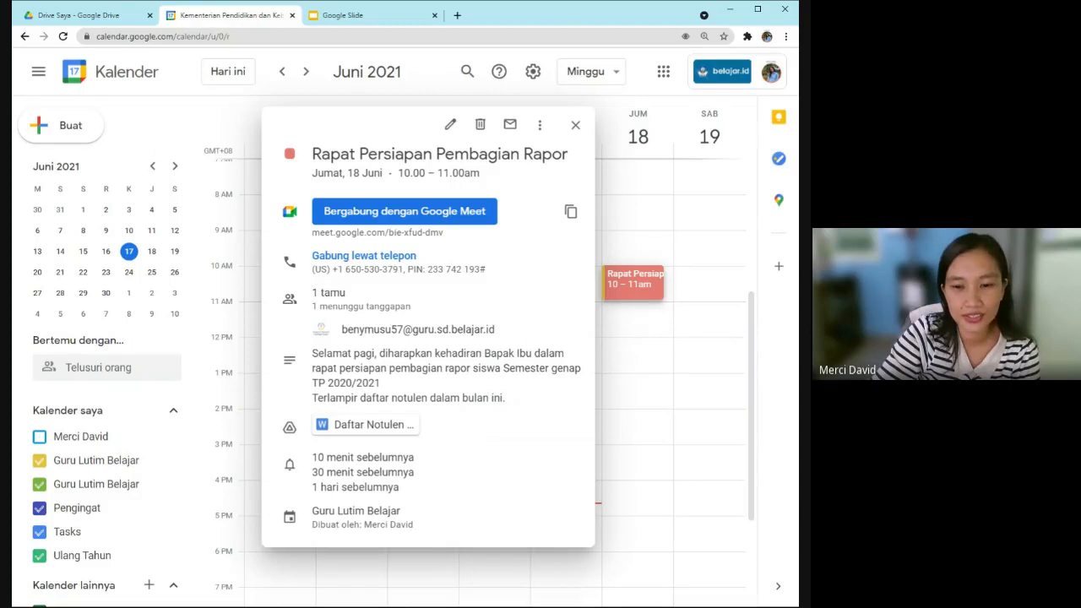
Close the meeting's details card to return to the 13–19 June week.
mouse_move(452, 329)
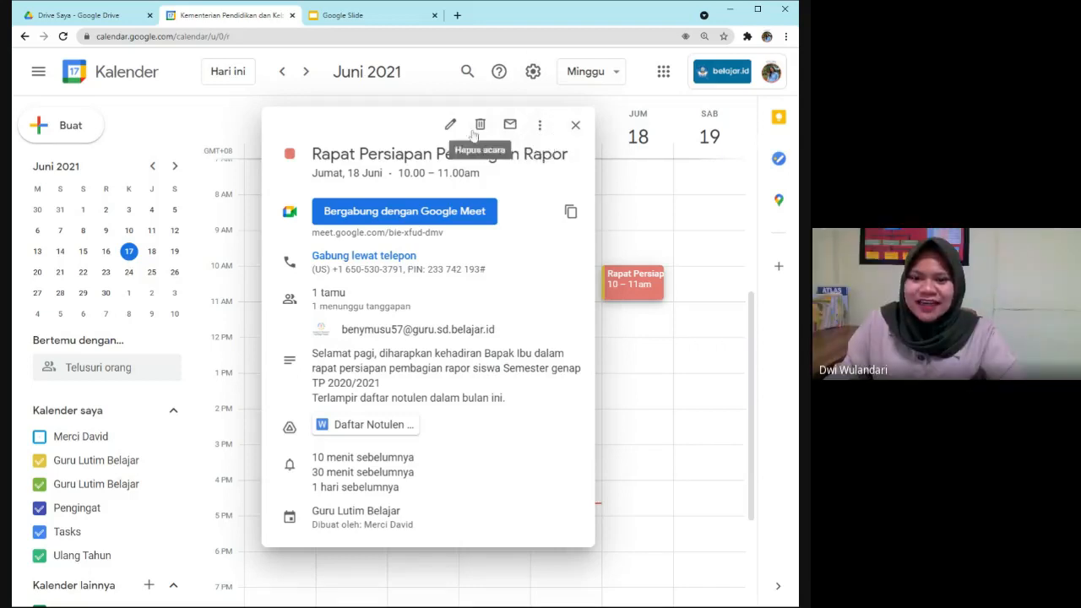
left_click(575, 125)
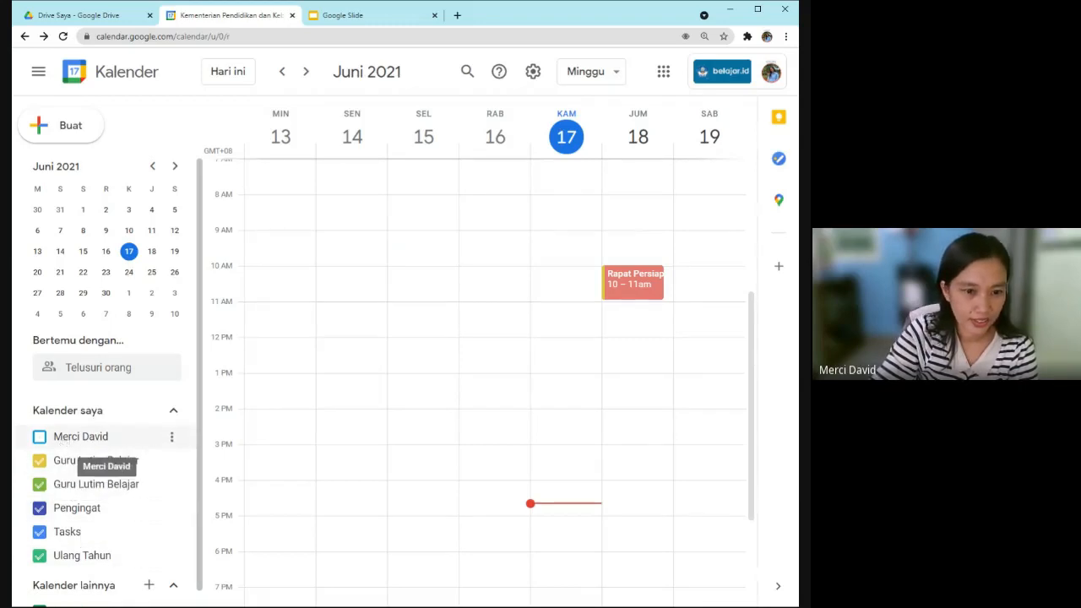
left_click(64, 443)
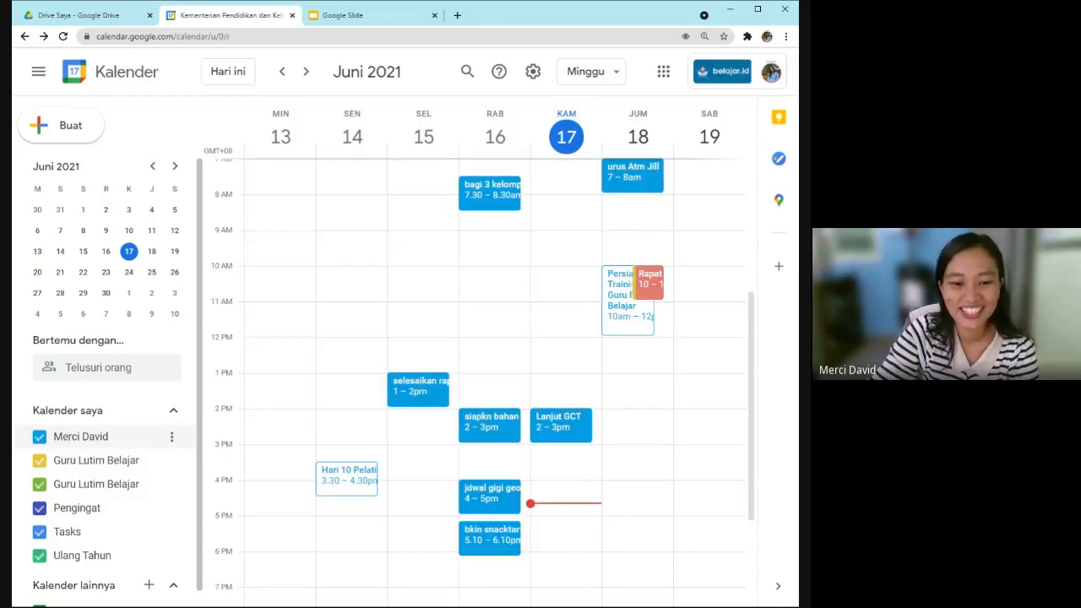
left_click(64, 443)
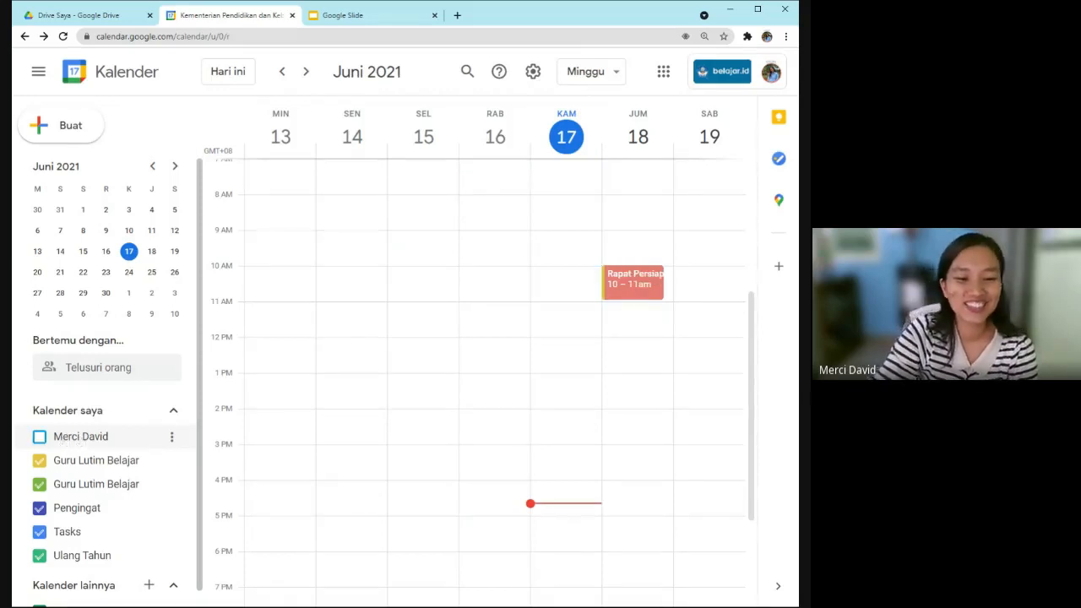
left_click(80, 444)
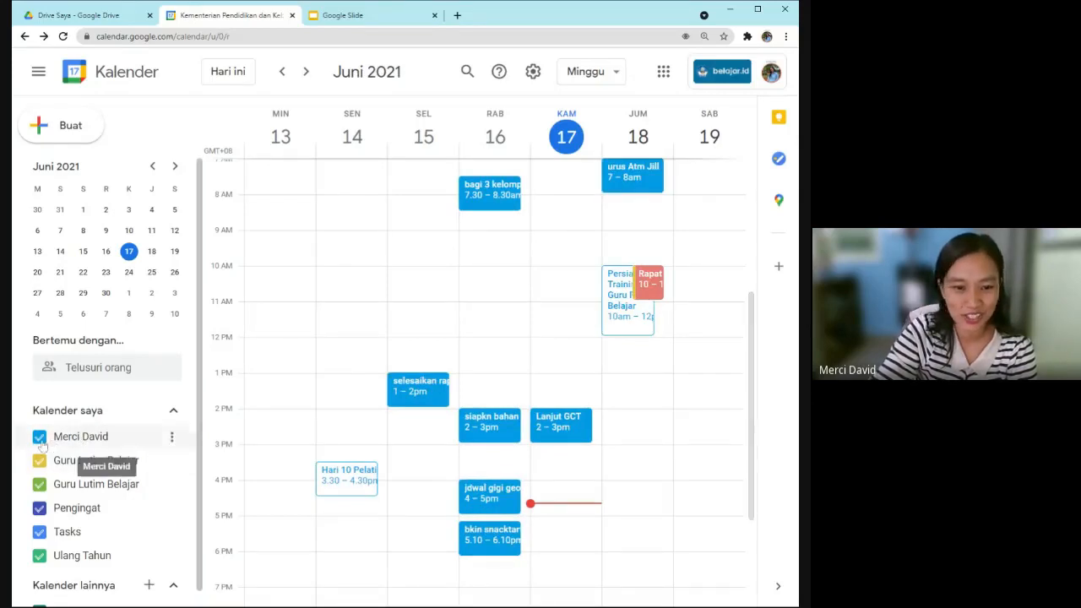
left_click(125, 444)
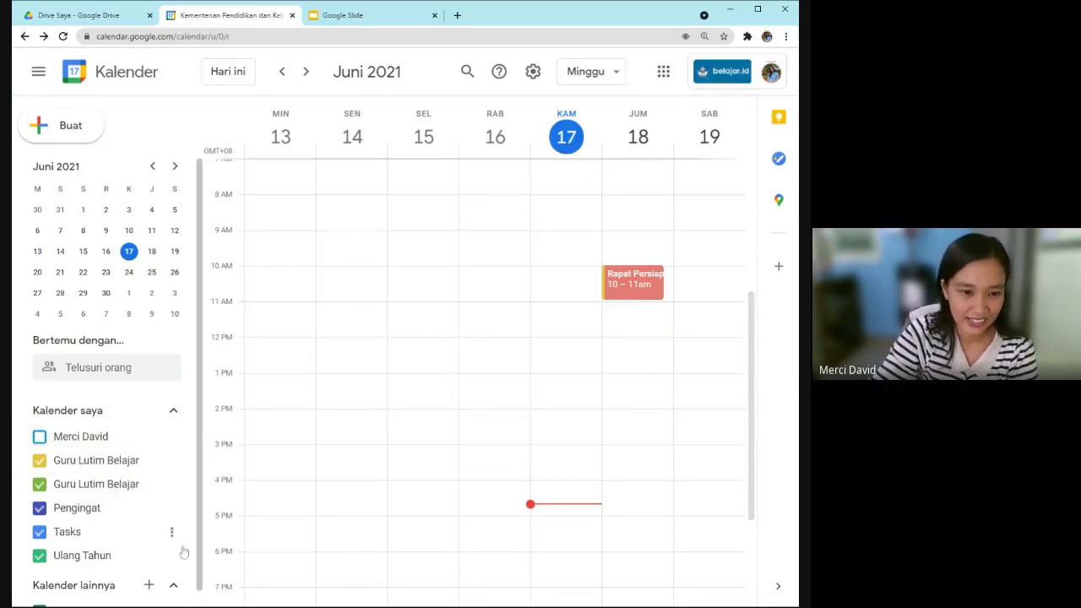
scroll(71, 470, "down", 1)
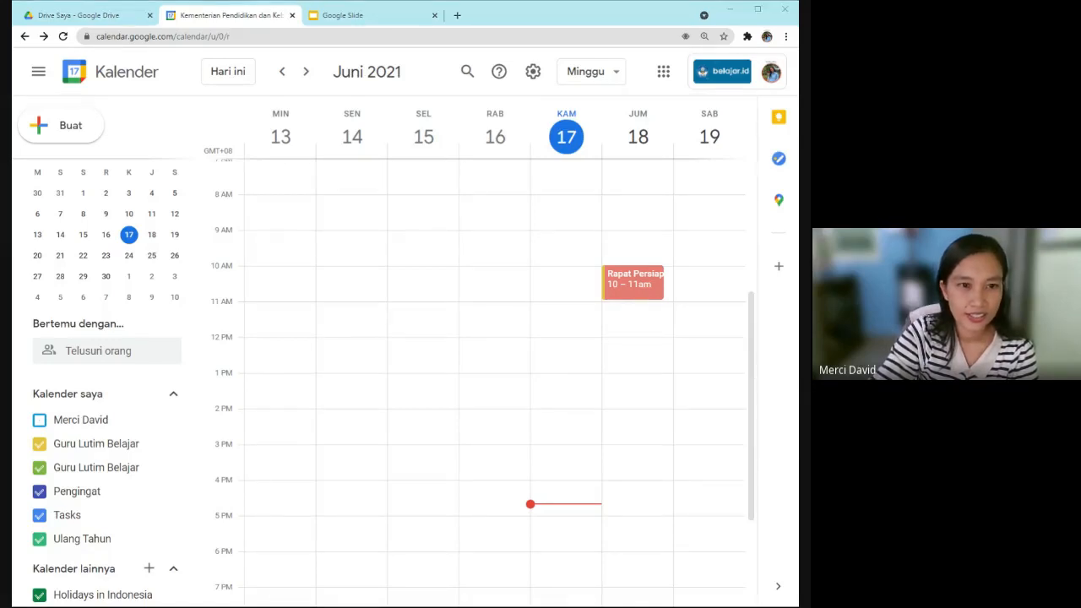
left_click(398, 175)
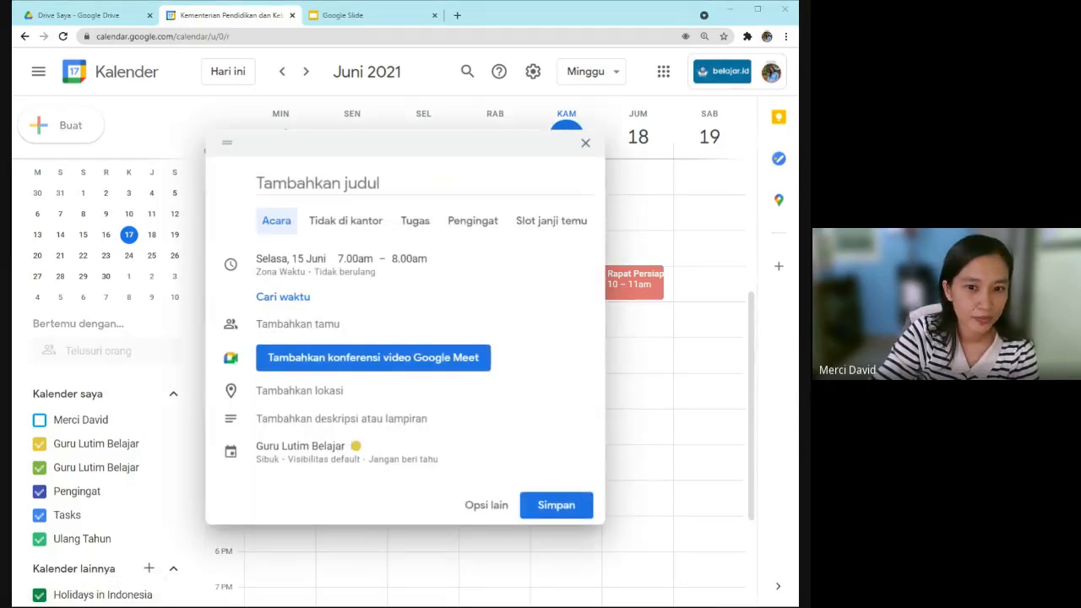
left_click(584, 143)
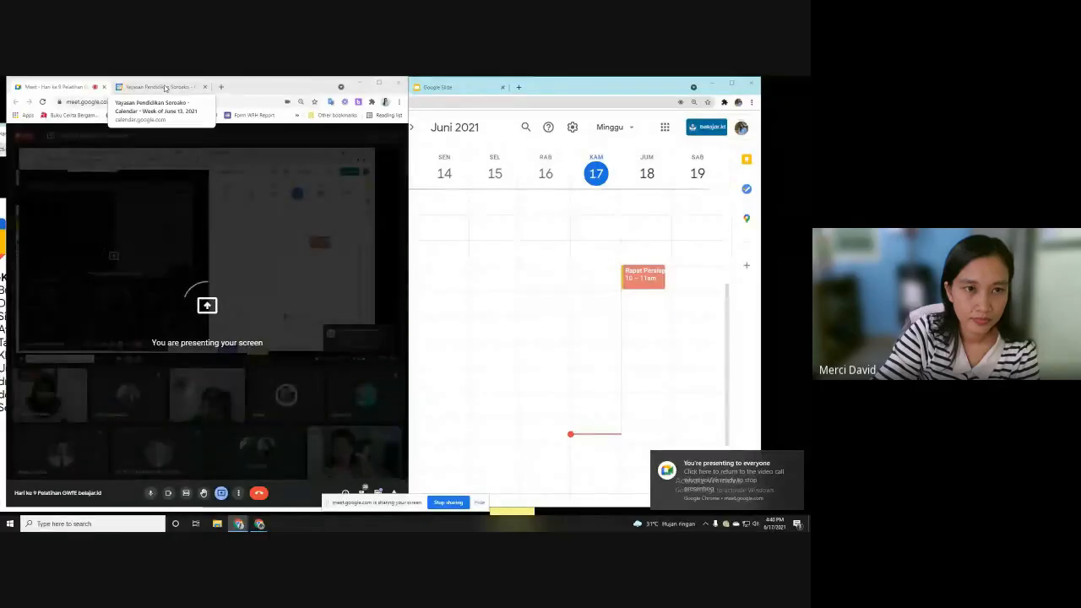
Switch from Meet to the Calendar tab and maximise its browser window.
left_click(164, 88)
left_click(373, 84)
left_click_drag(373, 82, 344, 85)
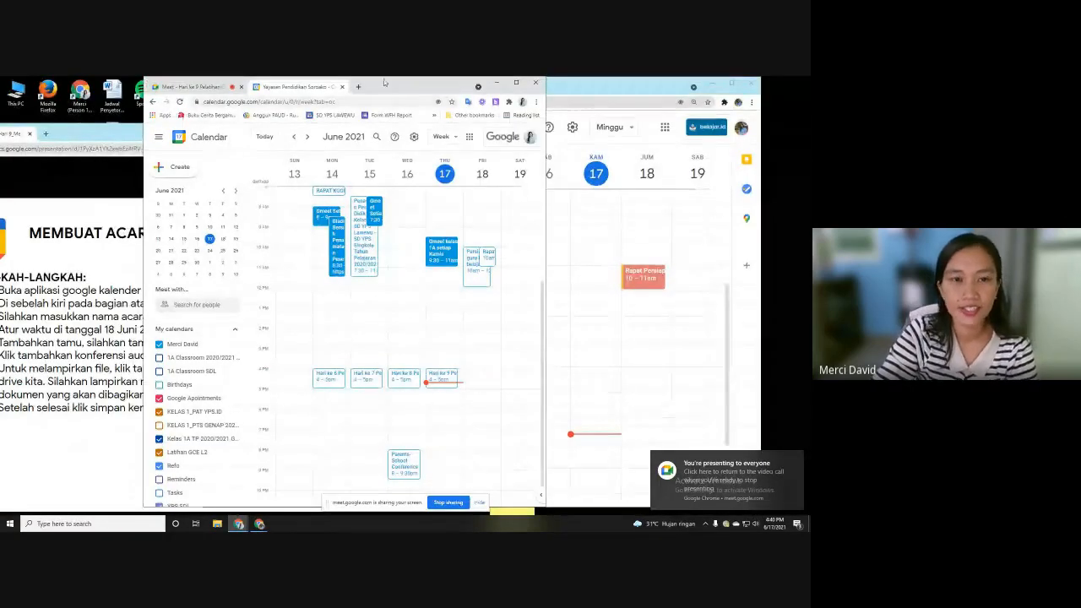
left_click(518, 83)
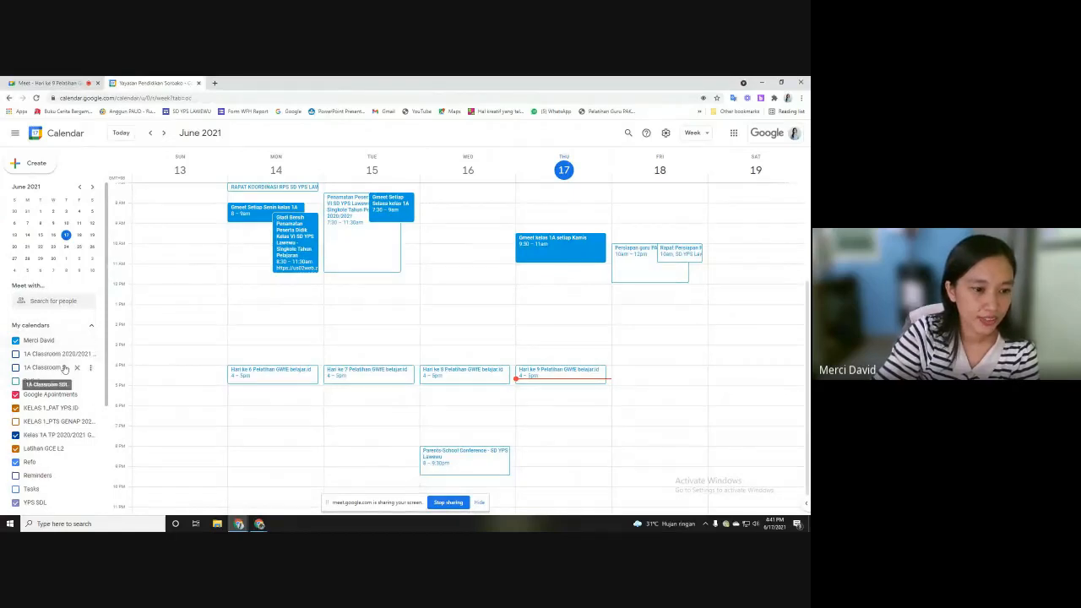
Look over the calendars list and week grid, then return to the Meet call.
scroll(112, 367, "down", 2)
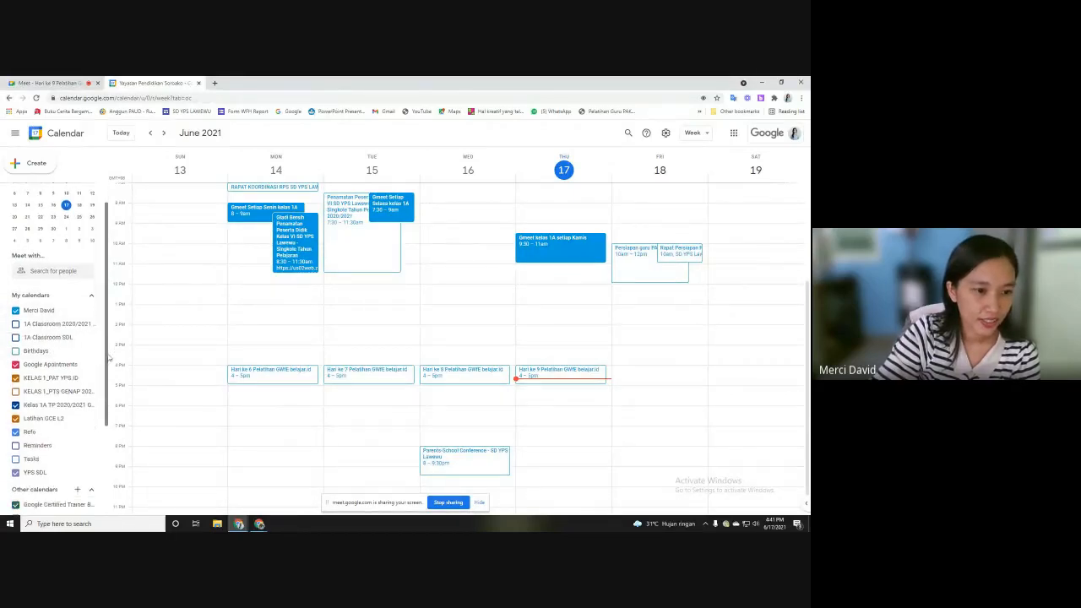
scroll(112, 372, "down", 1)
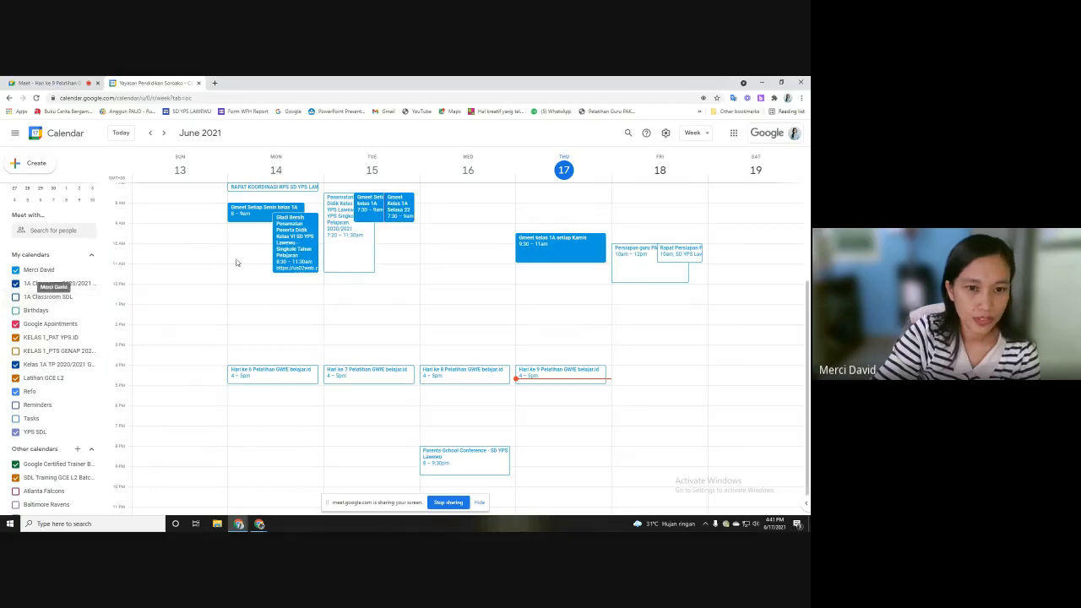
scroll(414, 304, "up", 1)
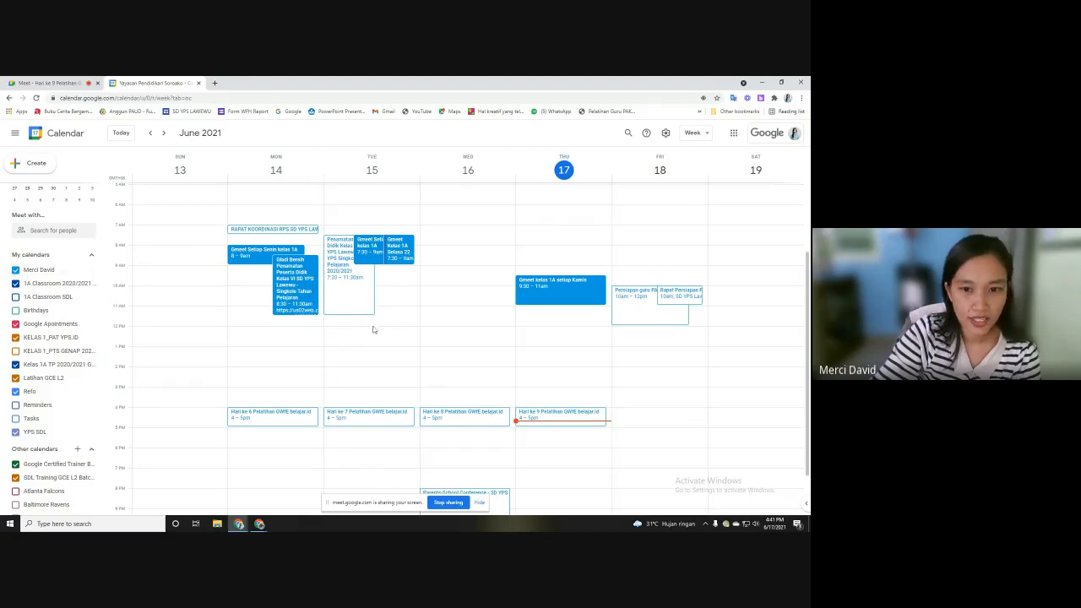
scroll(191, 285, "down", 1)
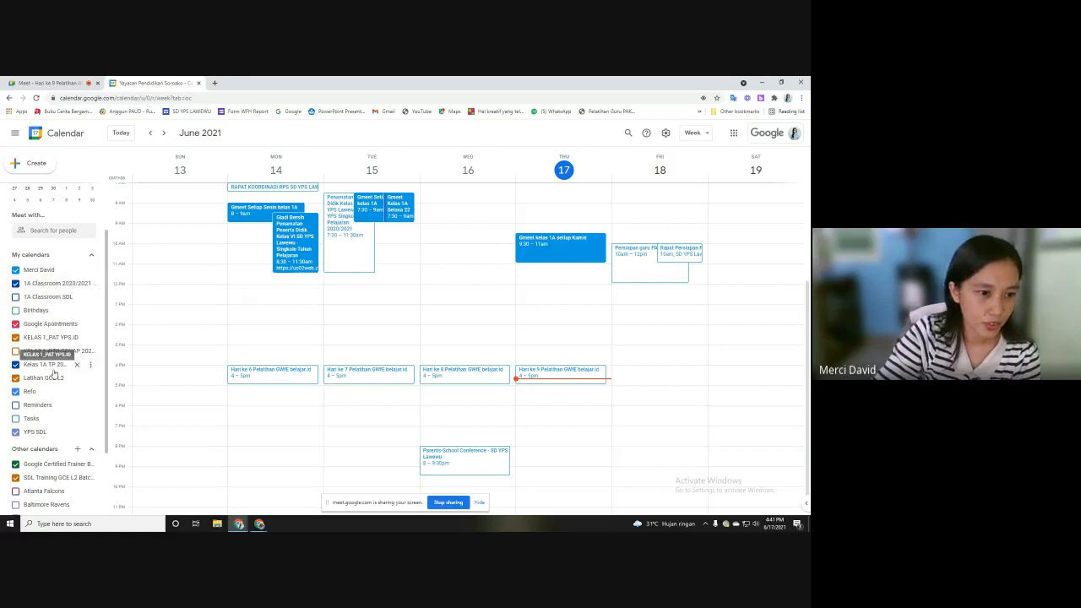
scroll(76, 421, "down", 3)
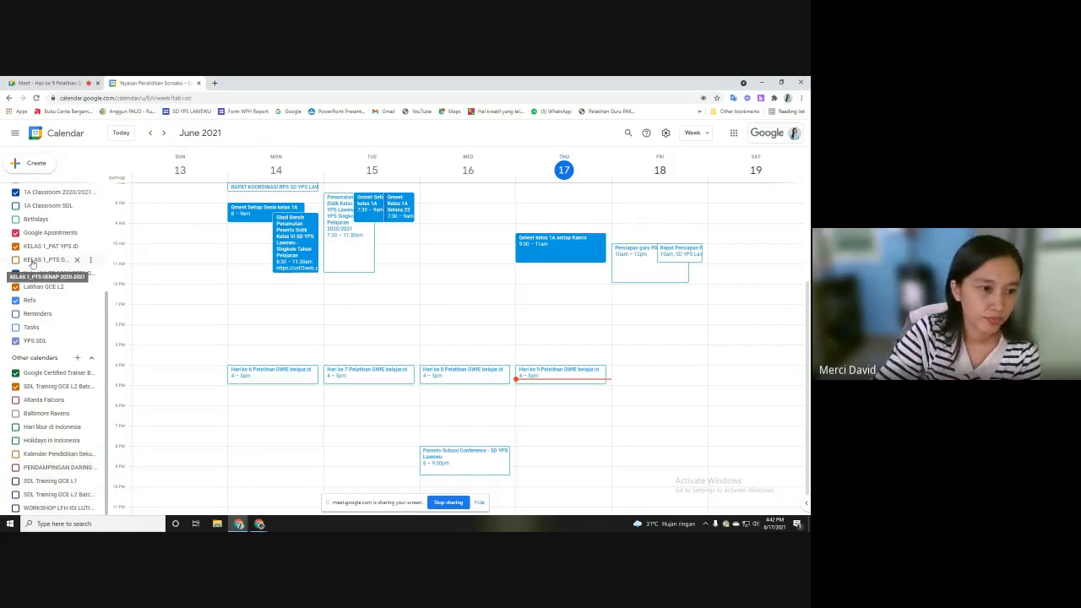
scroll(32, 264, "up", 1)
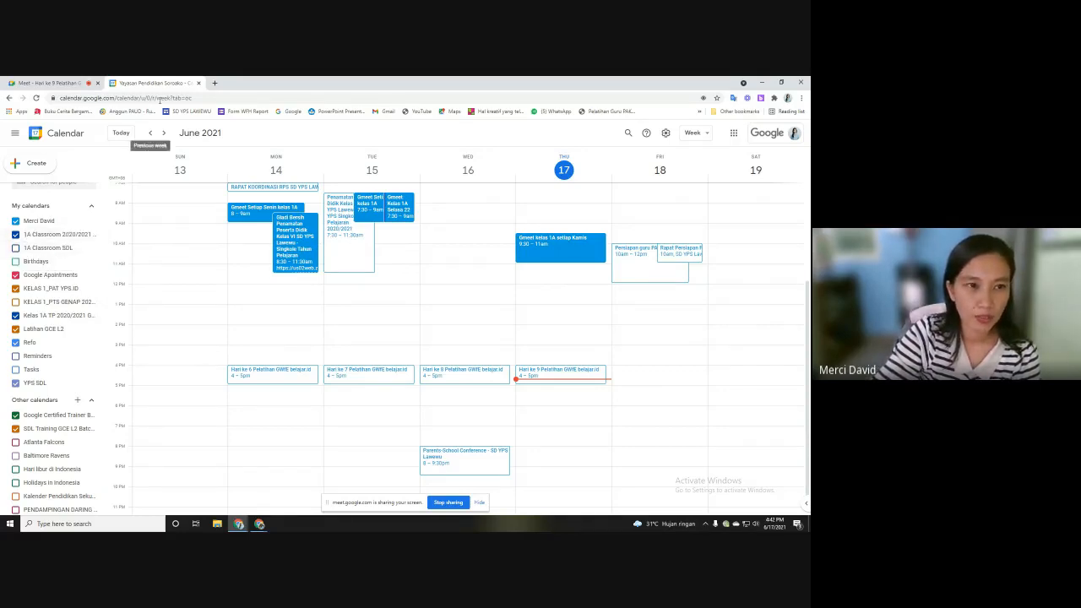
left_click(60, 84)
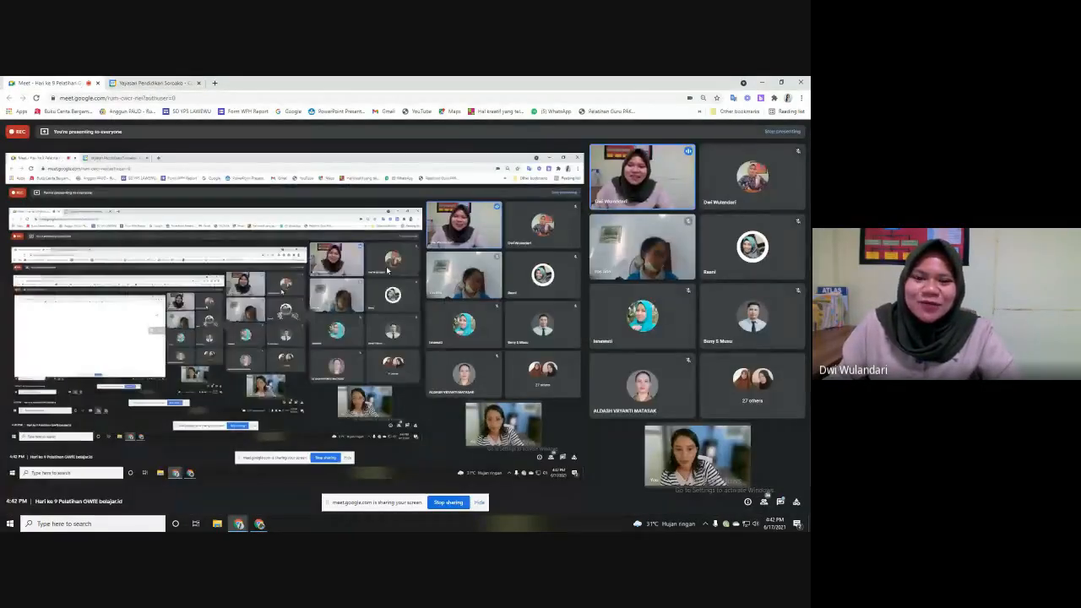
Bring the Calendar tab back, restore the window to full screen, then switch tabs again.
left_click(151, 85)
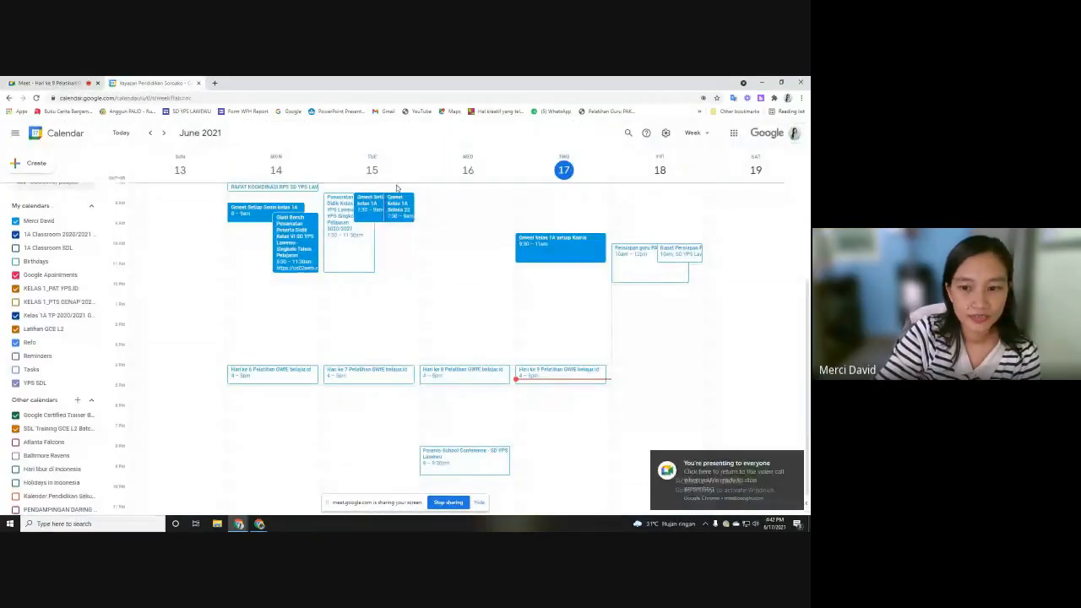
left_click(782, 85)
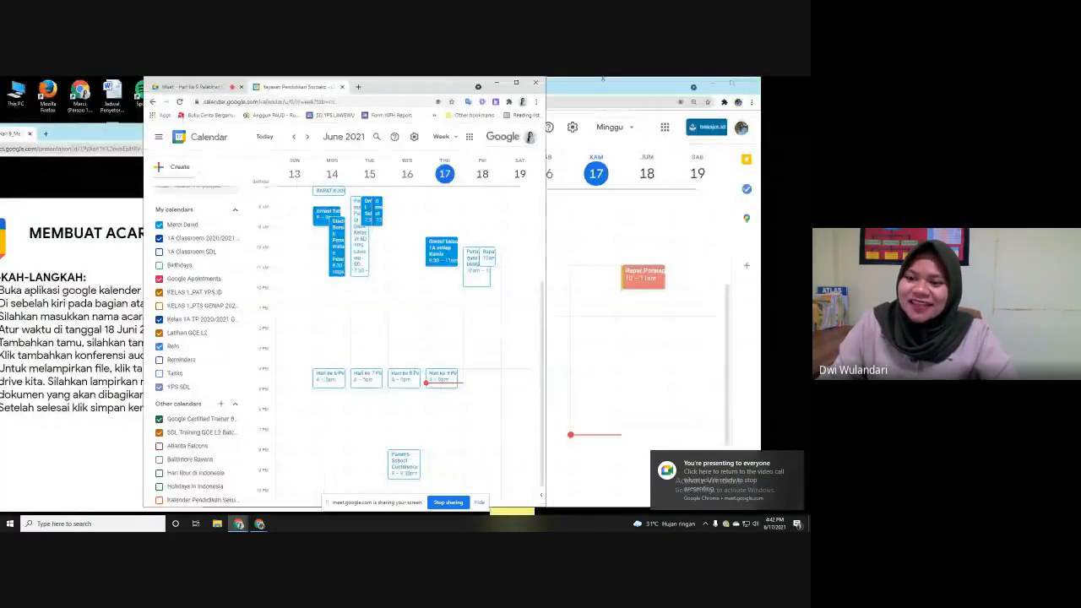
left_click(514, 84)
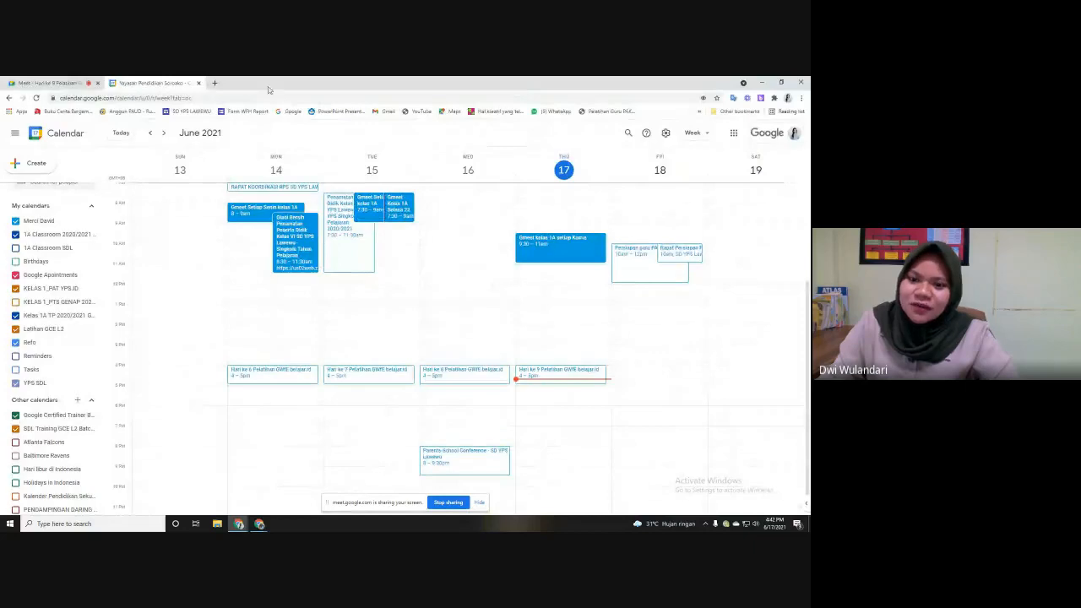
left_click(51, 83)
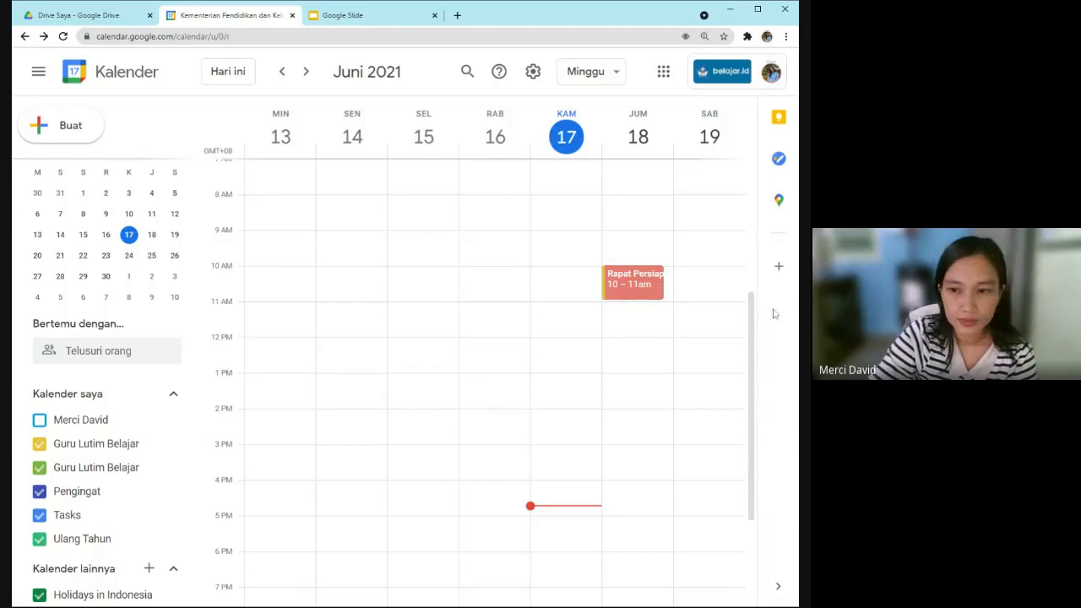
Open the Friday 18 June meeting and choose to delete it.
left_click(627, 290)
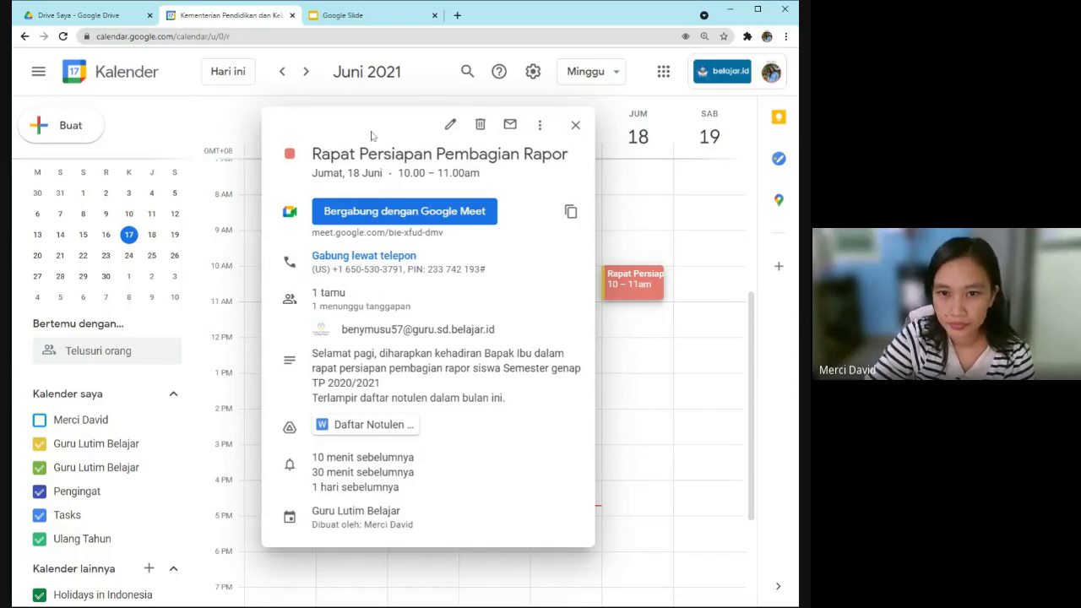
left_click(481, 126)
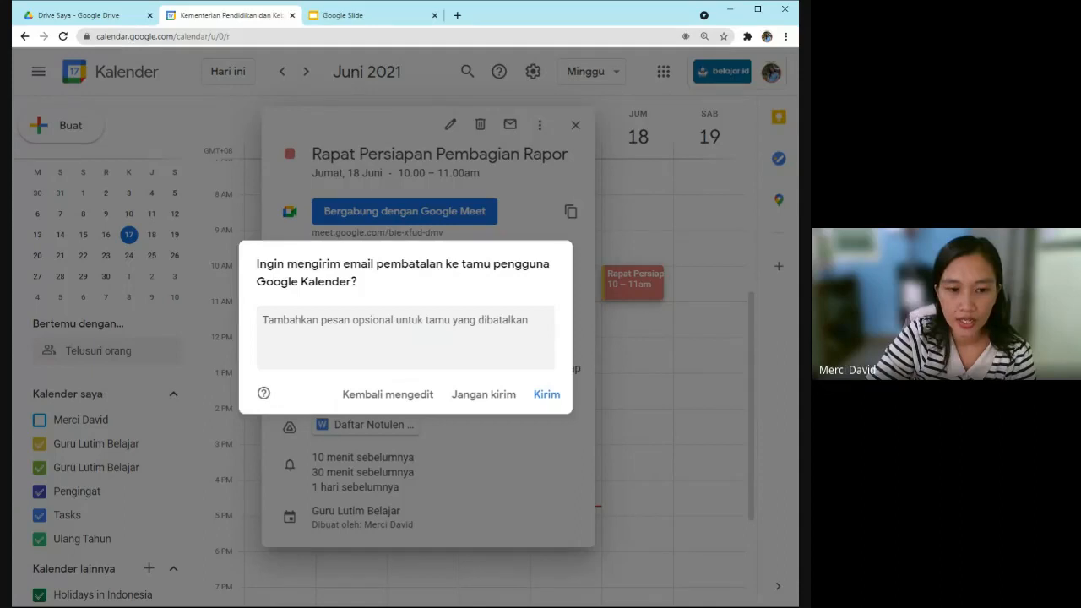
Send the guest the cancellation note 'Maaf acara ini dibatalkan atau akan direvisi' and delete the 18 June meeting.
left_click(347, 340)
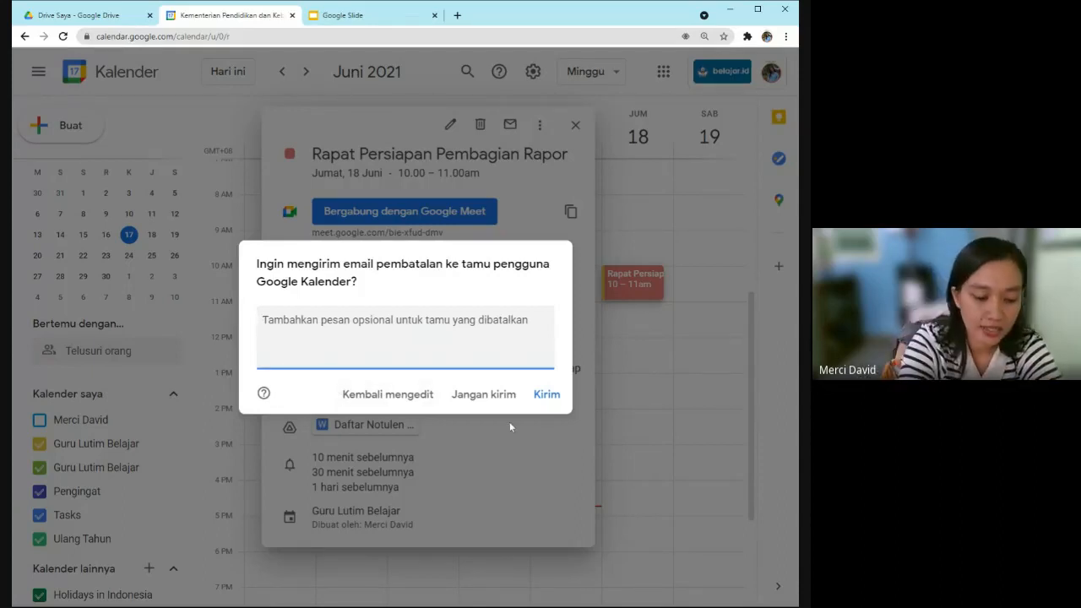
type("Maaf acara ")
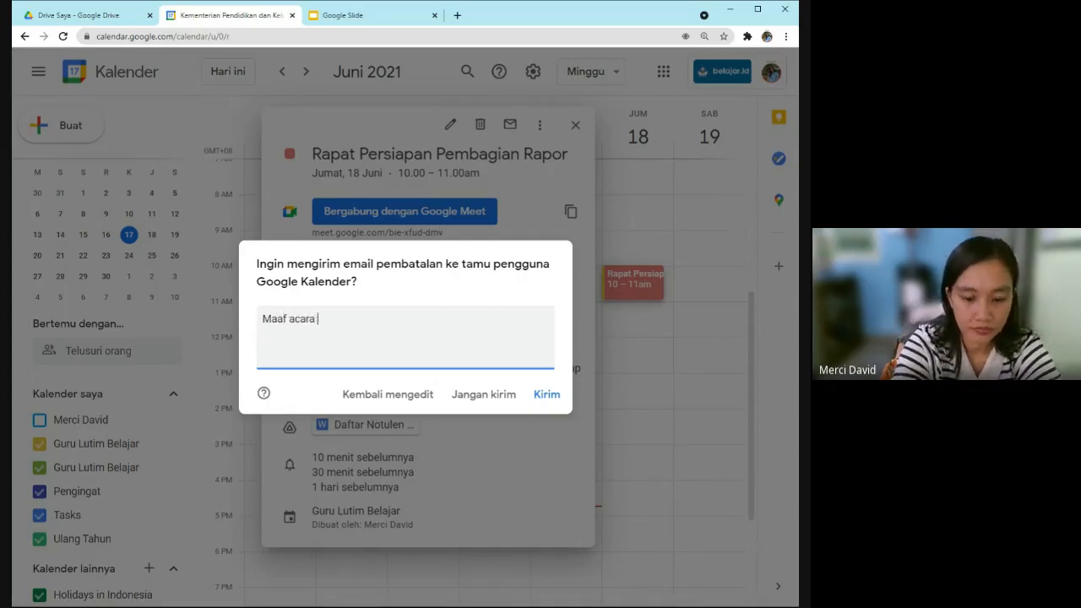
type("ini")
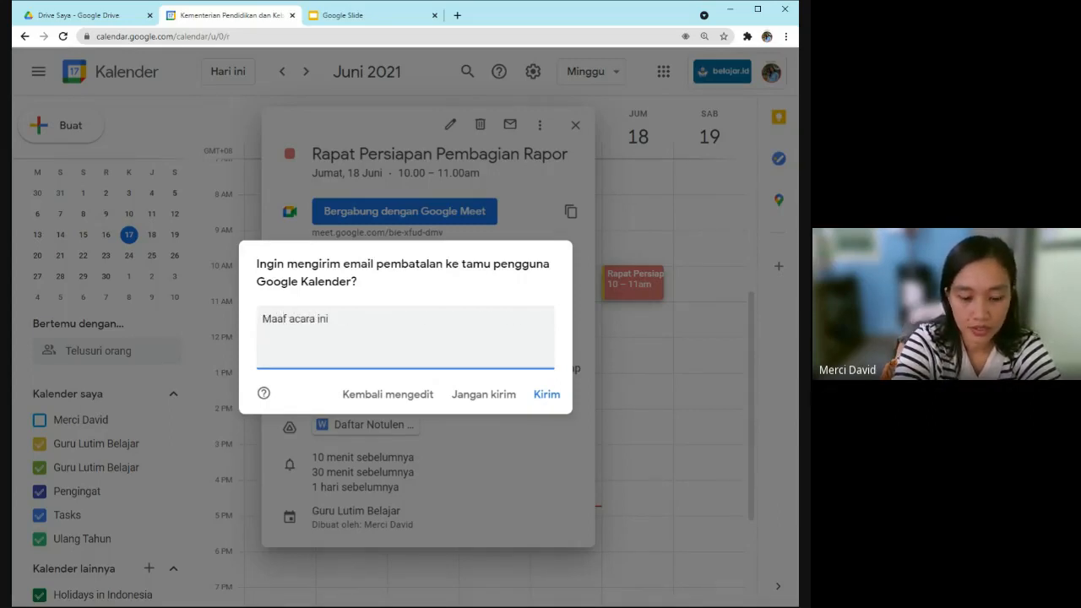
type(" dibata")
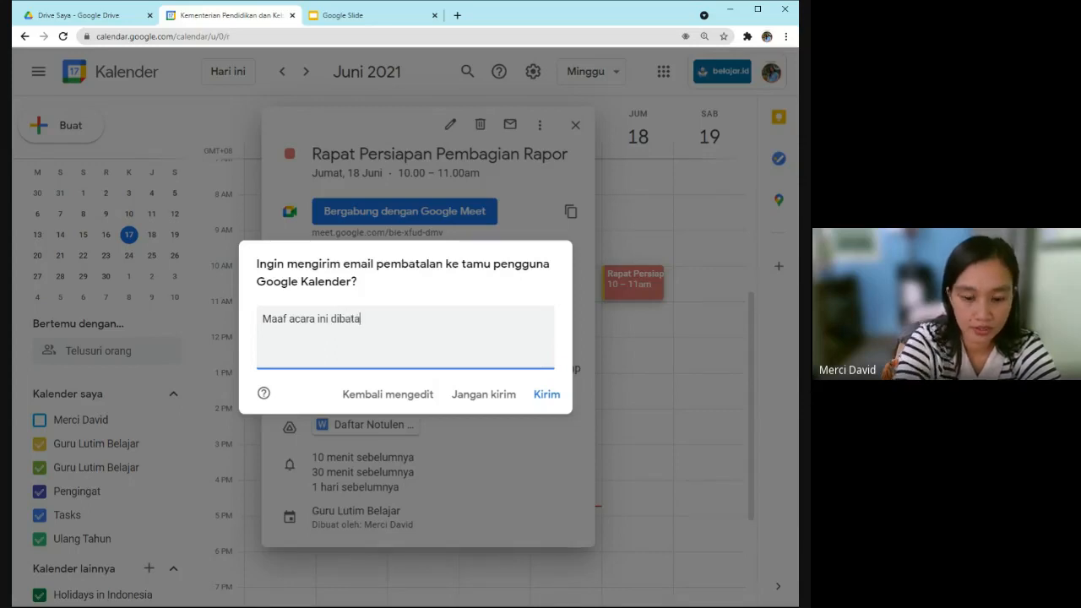
type("lkan ata")
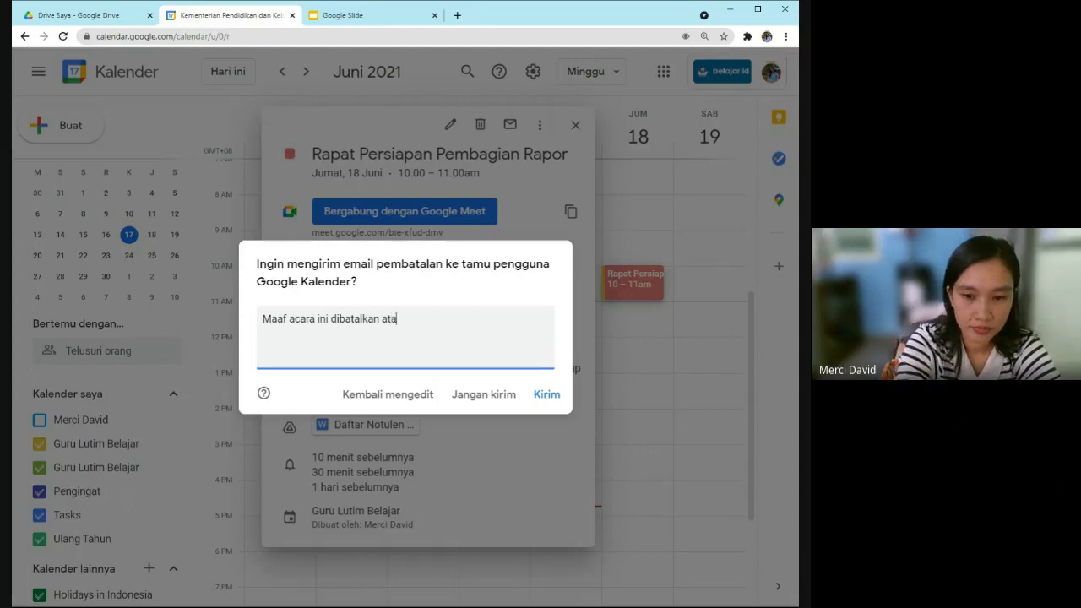
type("u akan direvisi")
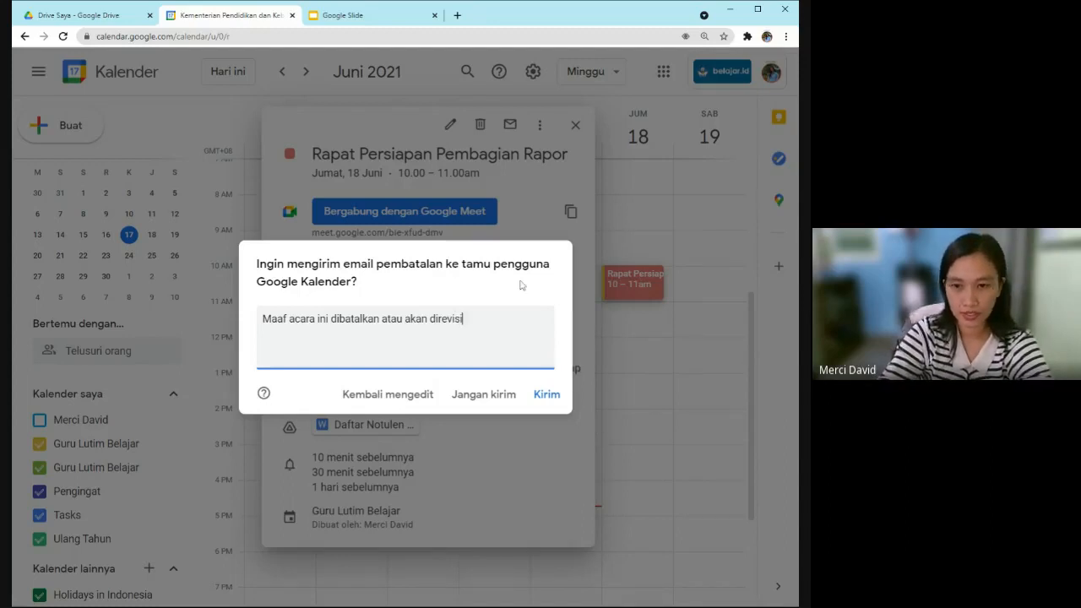
left_click(546, 394)
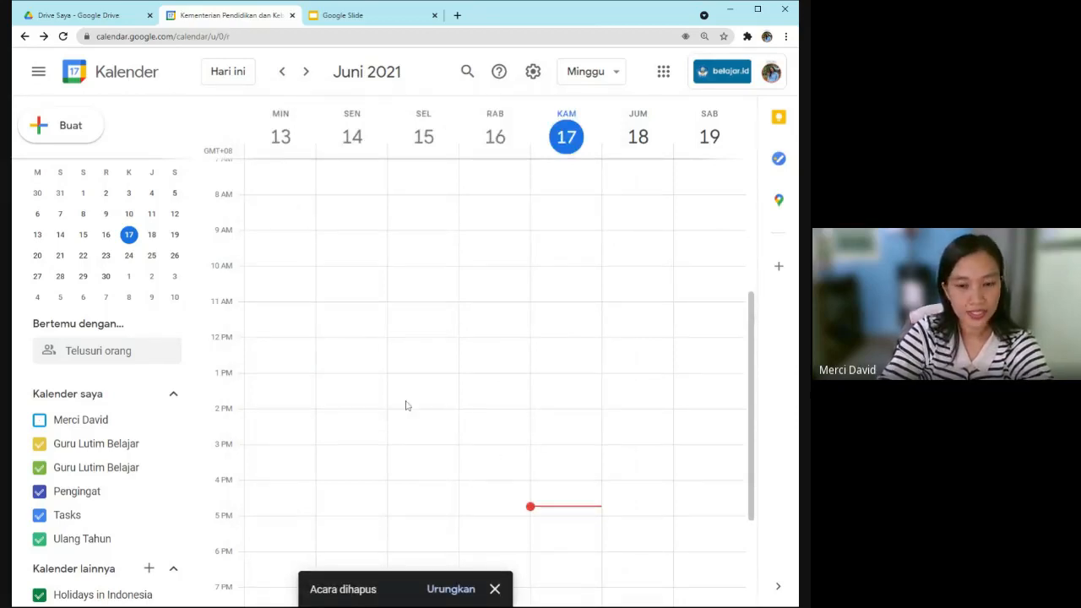
Close the Google Slide browser tab, keeping the Drive and Calendar tabs open.
scroll(504, 396, "down", 1)
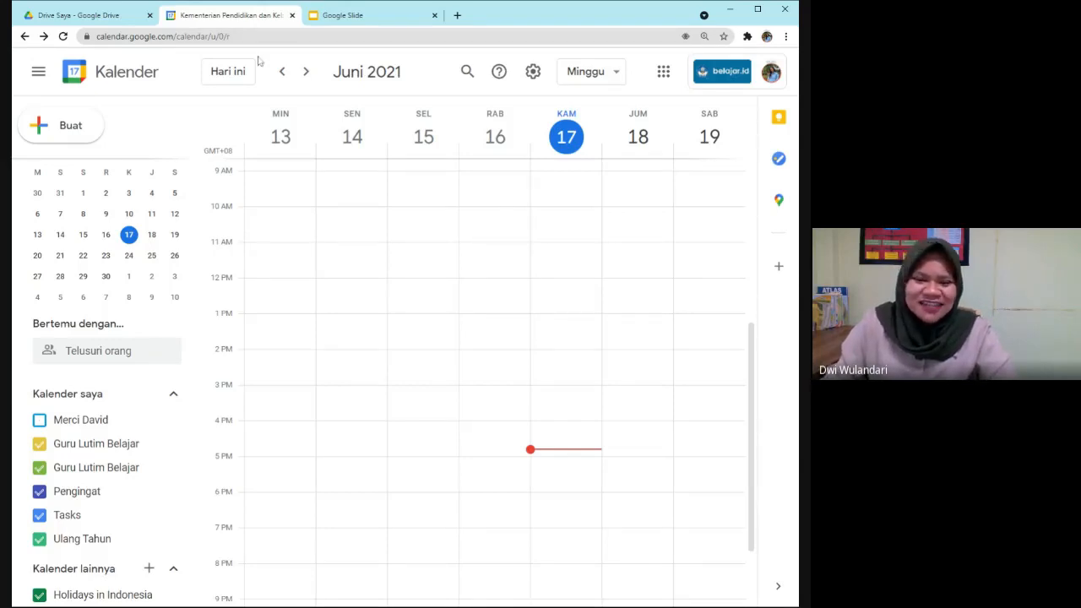
left_click(435, 15)
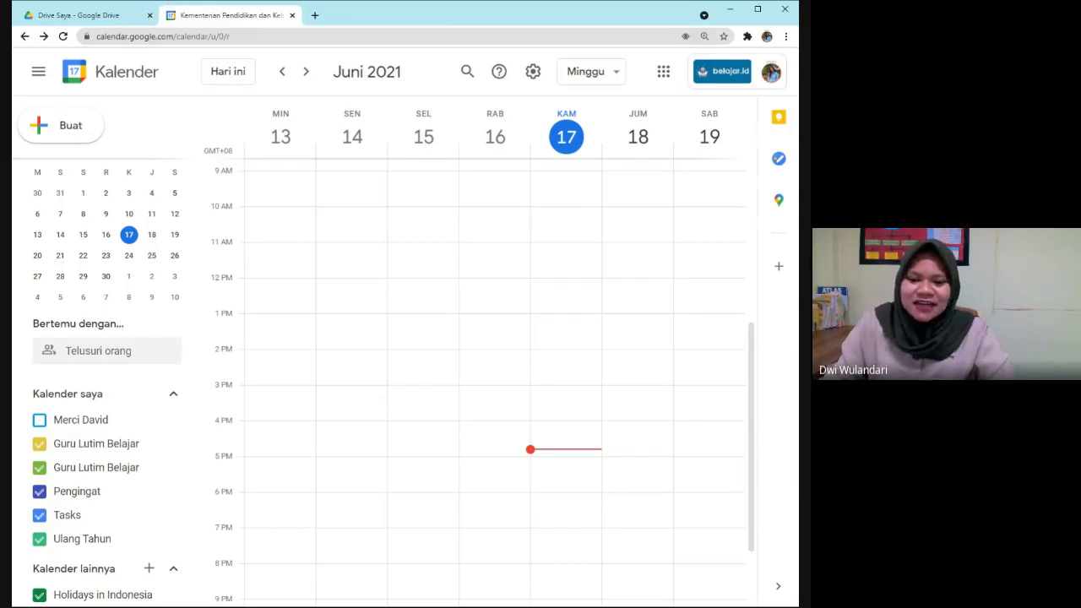
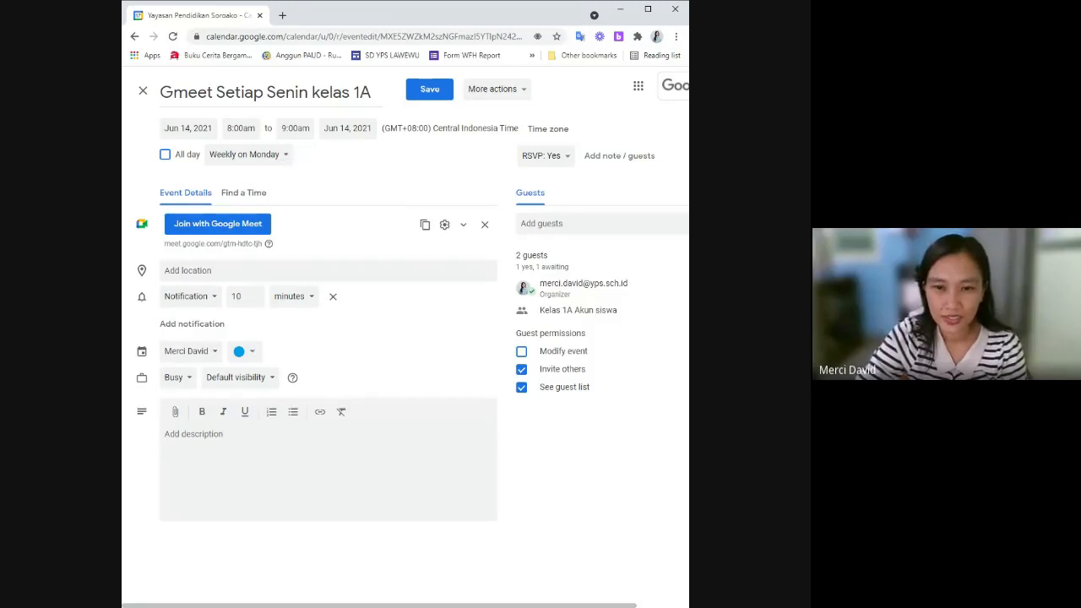
left_click(288, 161)
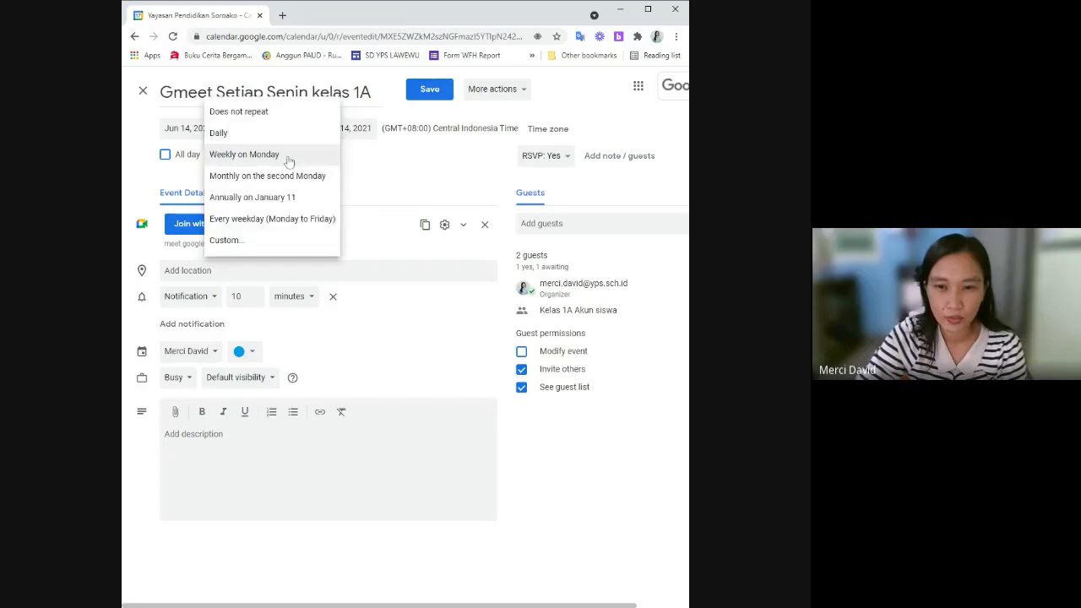
left_click(354, 160)
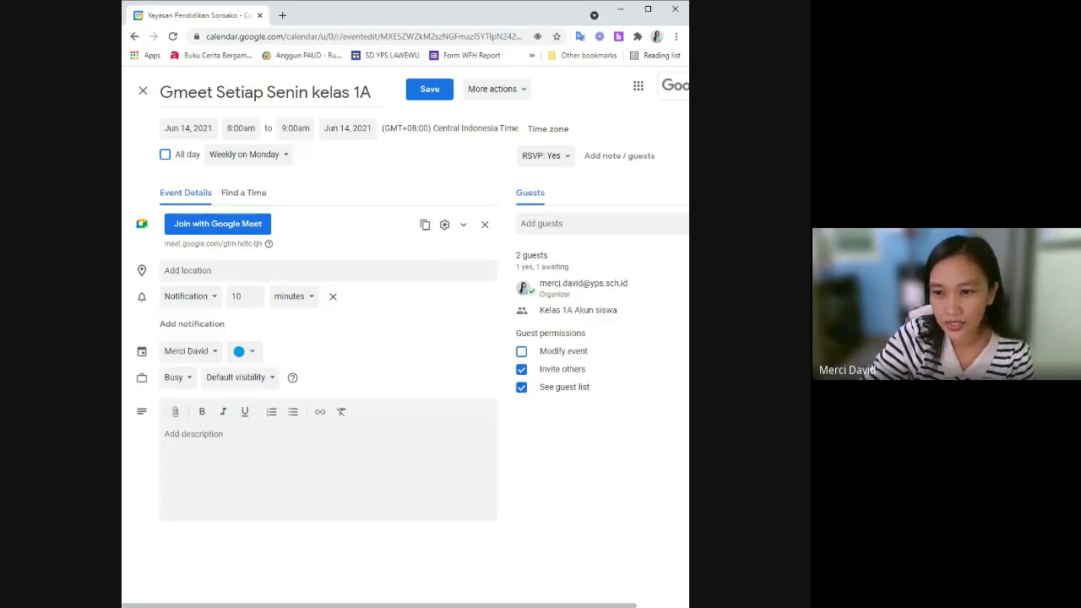
left_click(592, 224)
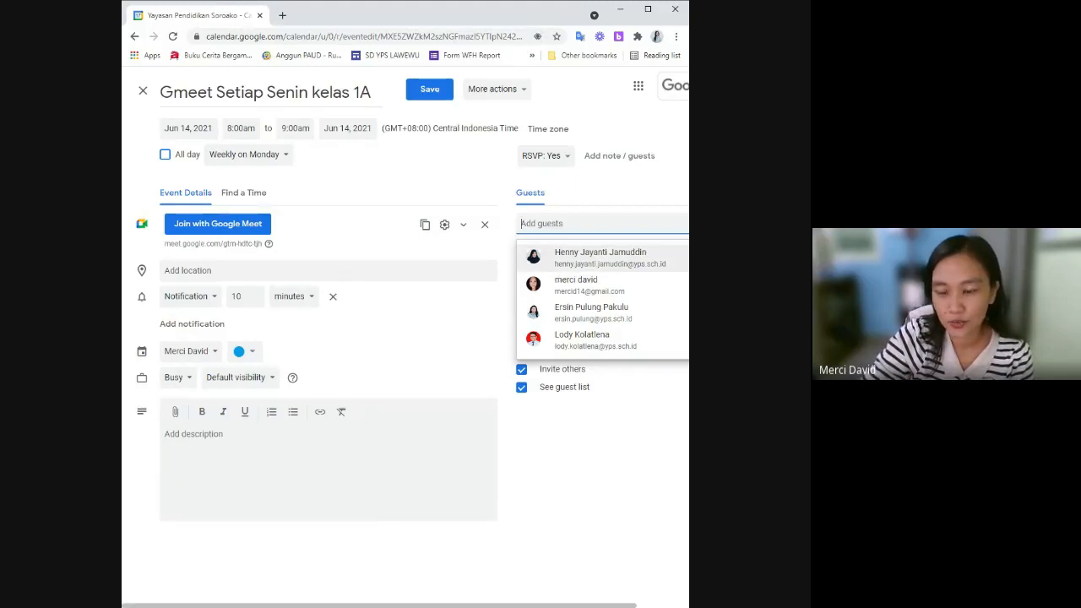
left_click(621, 432)
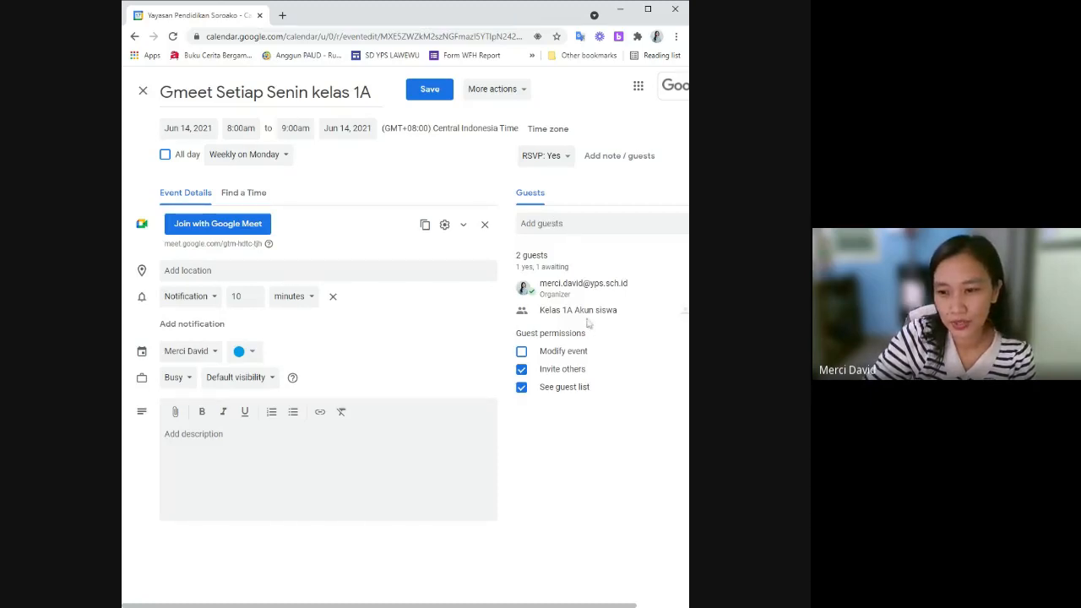
mouse_move(588, 321)
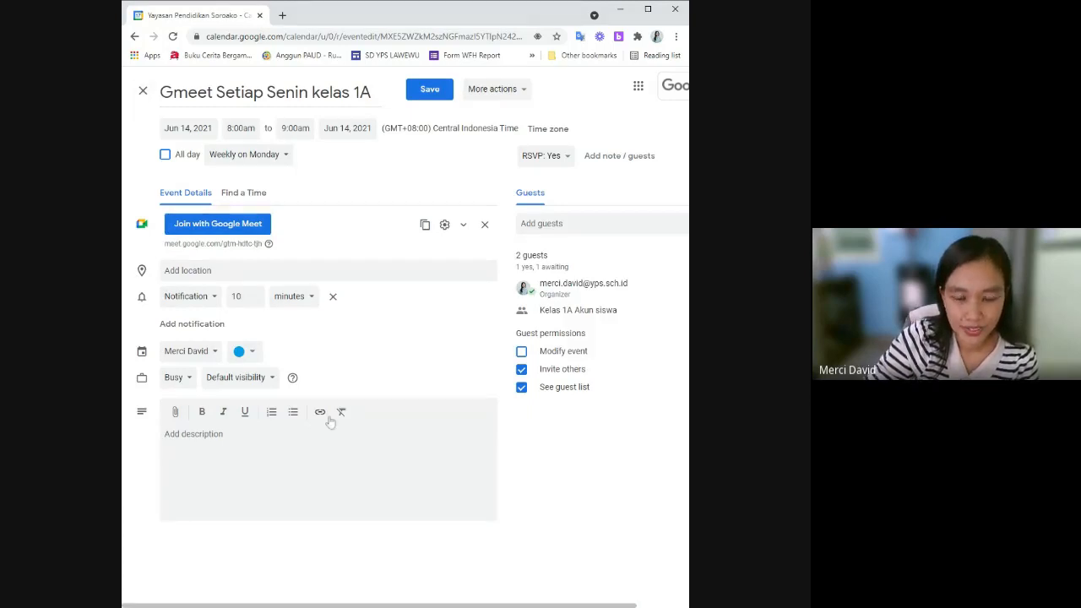
left_click(285, 159)
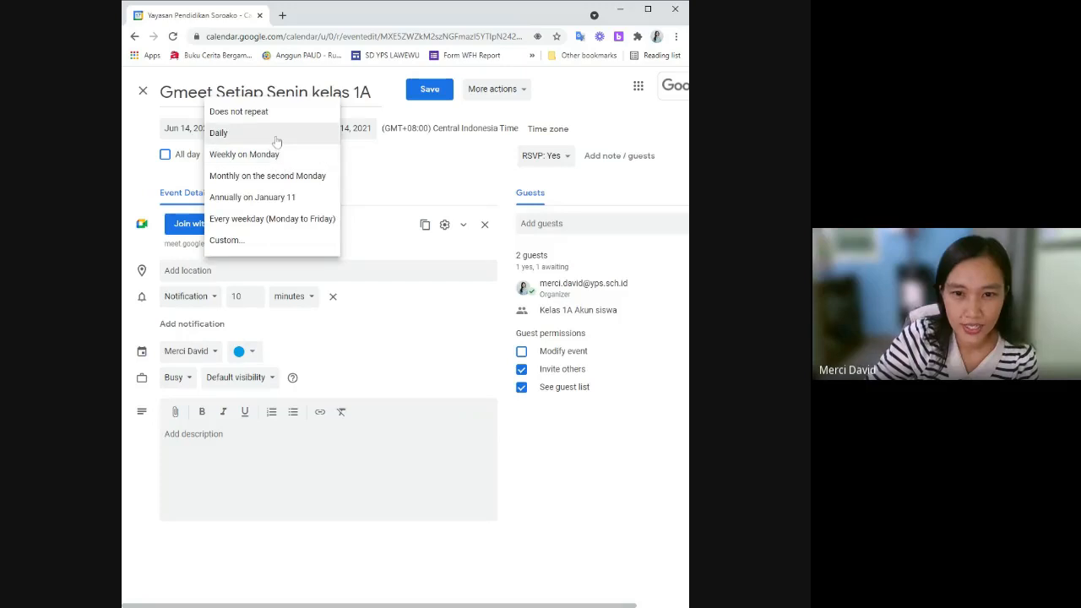
left_click(375, 168)
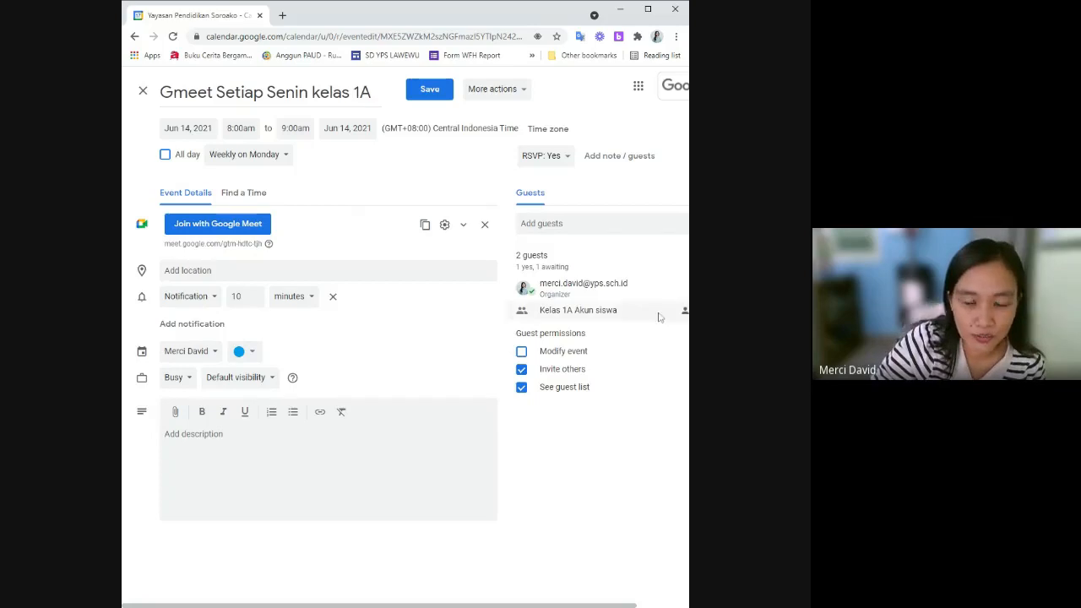
mouse_move(624, 317)
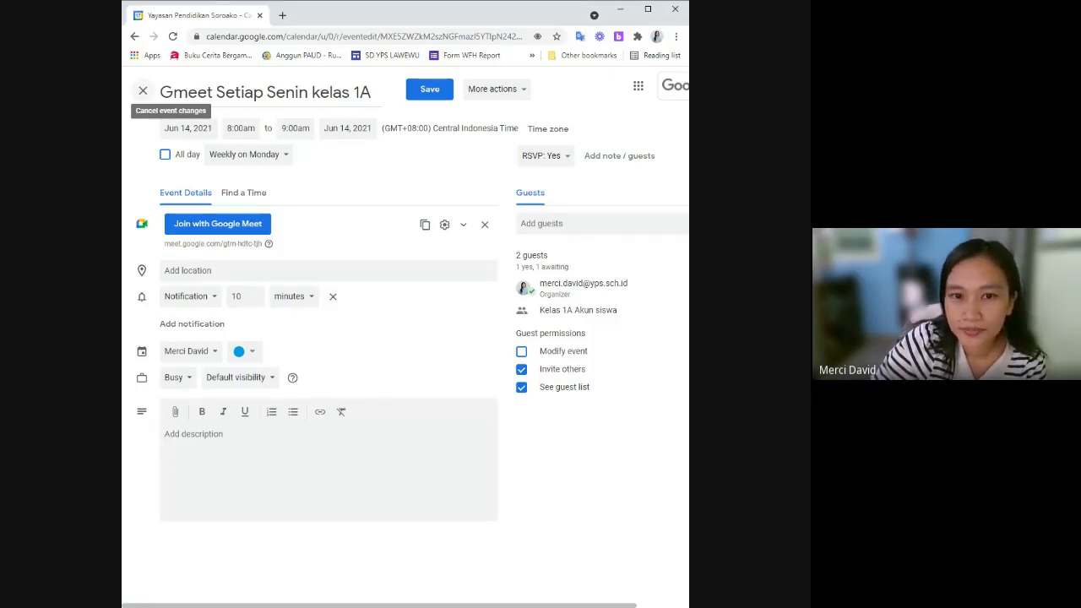
Discard the Monday event's edits and show the Monday 14 Gladi Bersih rehearsal details.
left_click(142, 91)
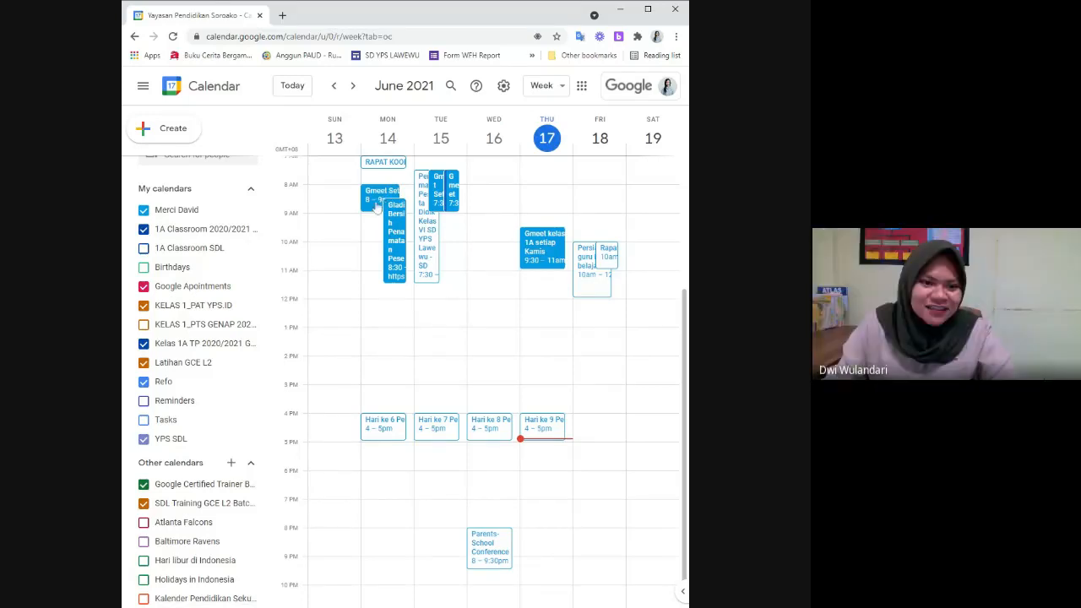
left_click(397, 233)
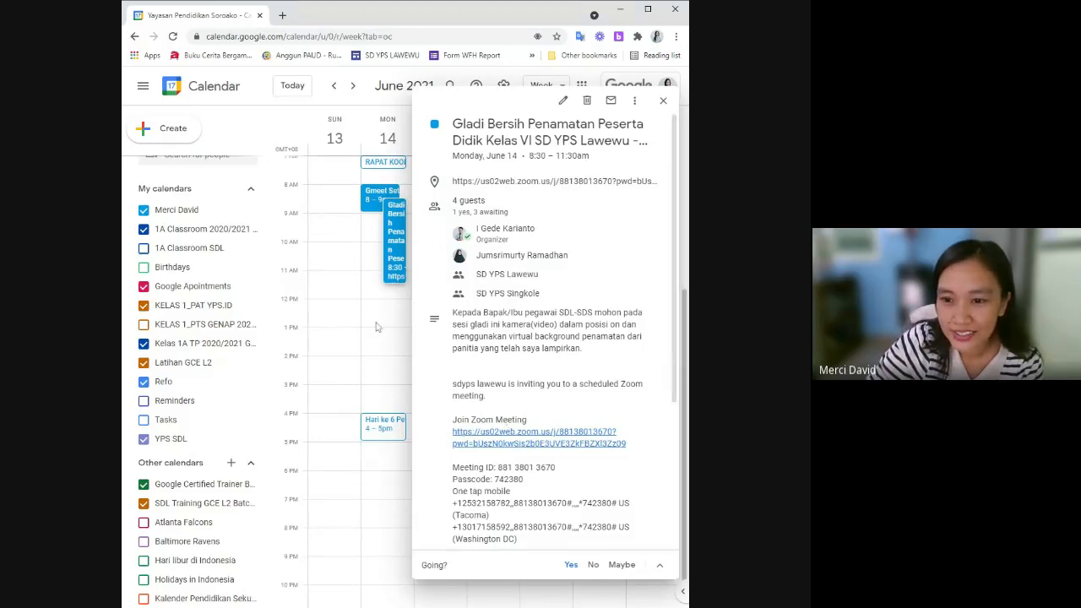
Look over the Gladi Bersih rehearsal details and guest list, then close them.
scroll(549, 338, "down", 1)
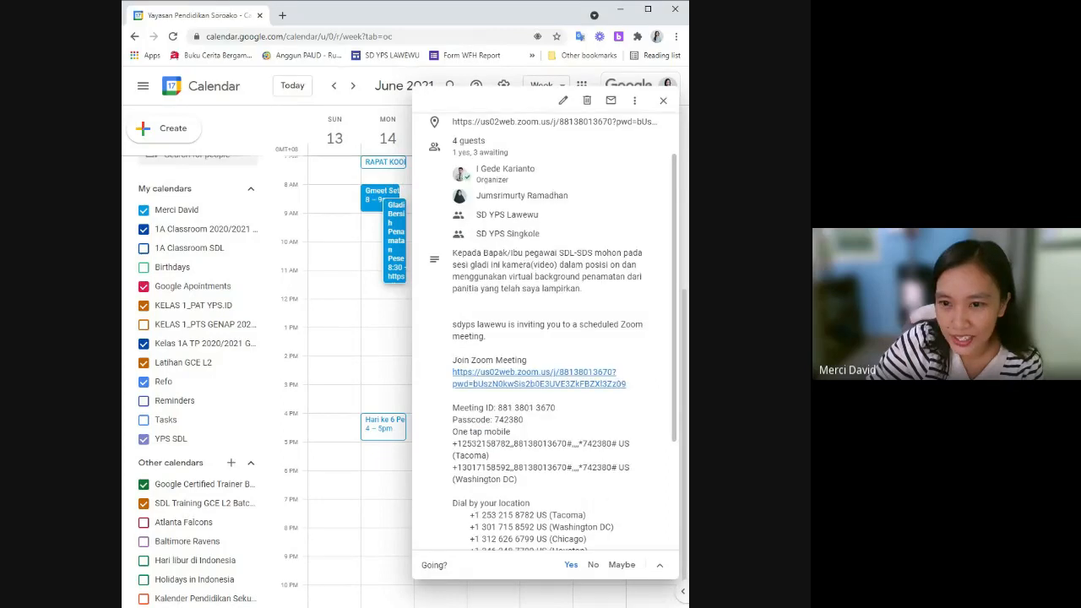
scroll(549, 338, "down", 1)
scroll(549, 337, "up", 2)
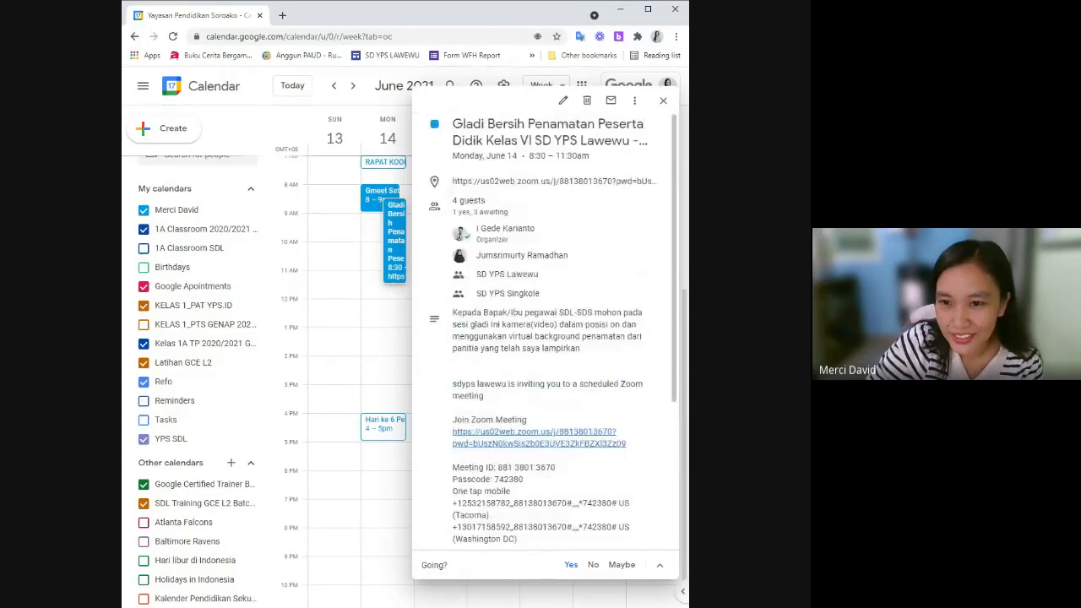
mouse_move(470, 245)
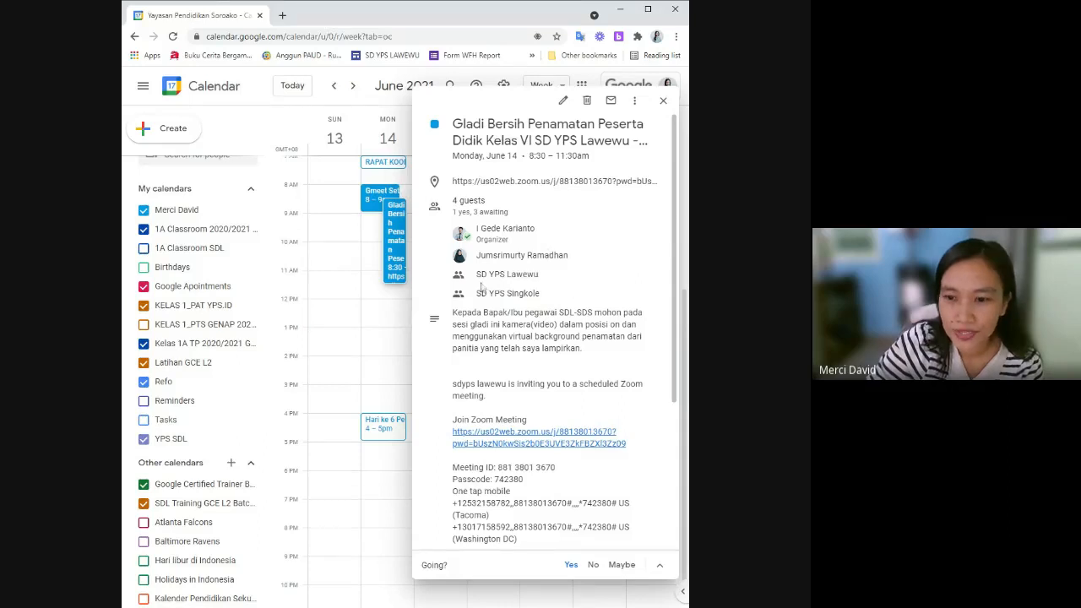
mouse_move(463, 285)
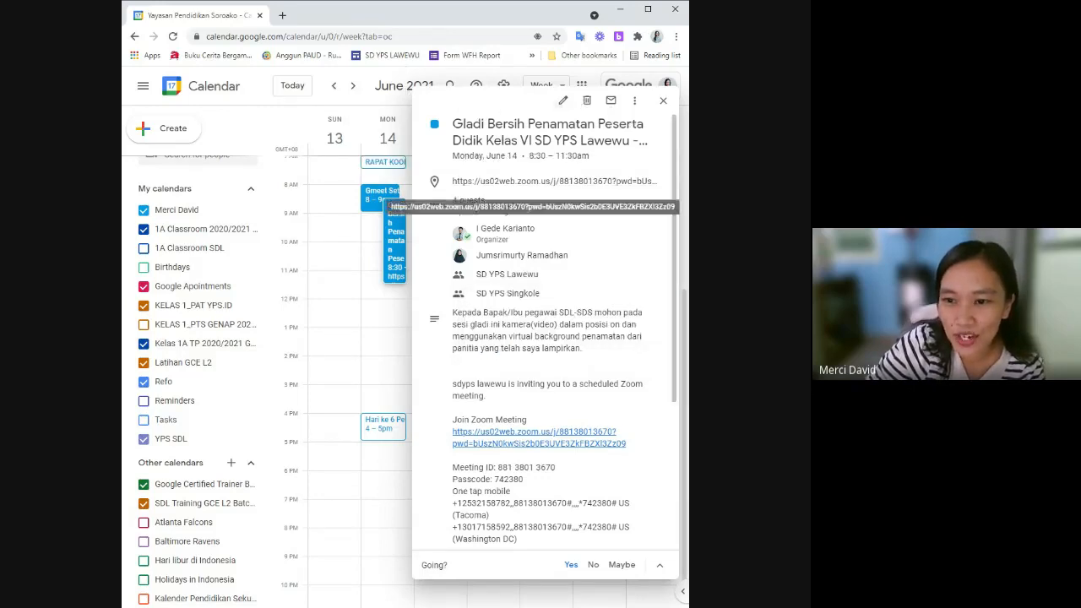
mouse_move(497, 276)
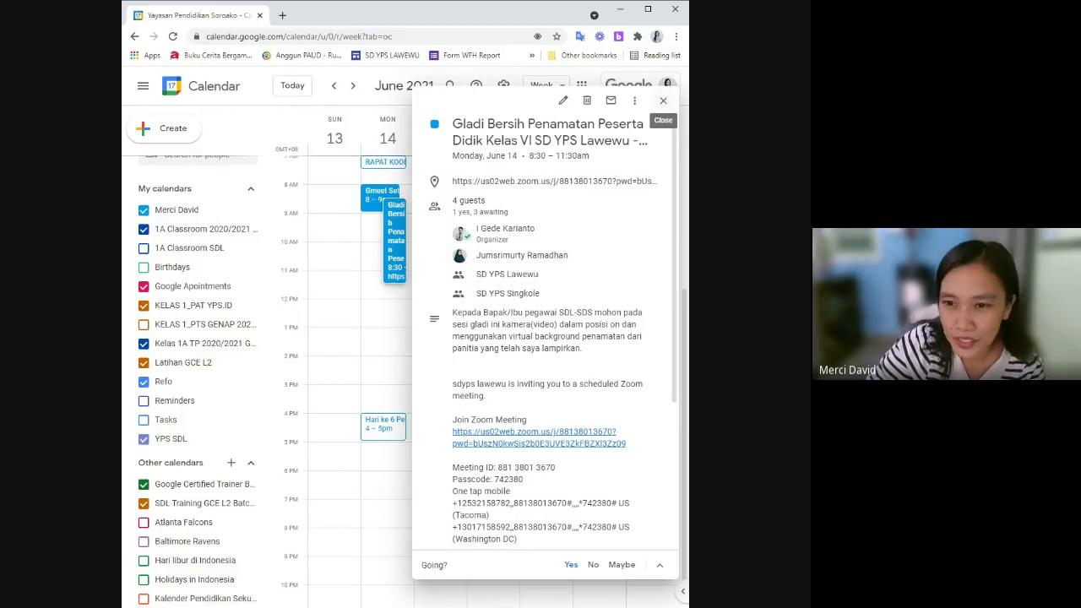
left_click(663, 99)
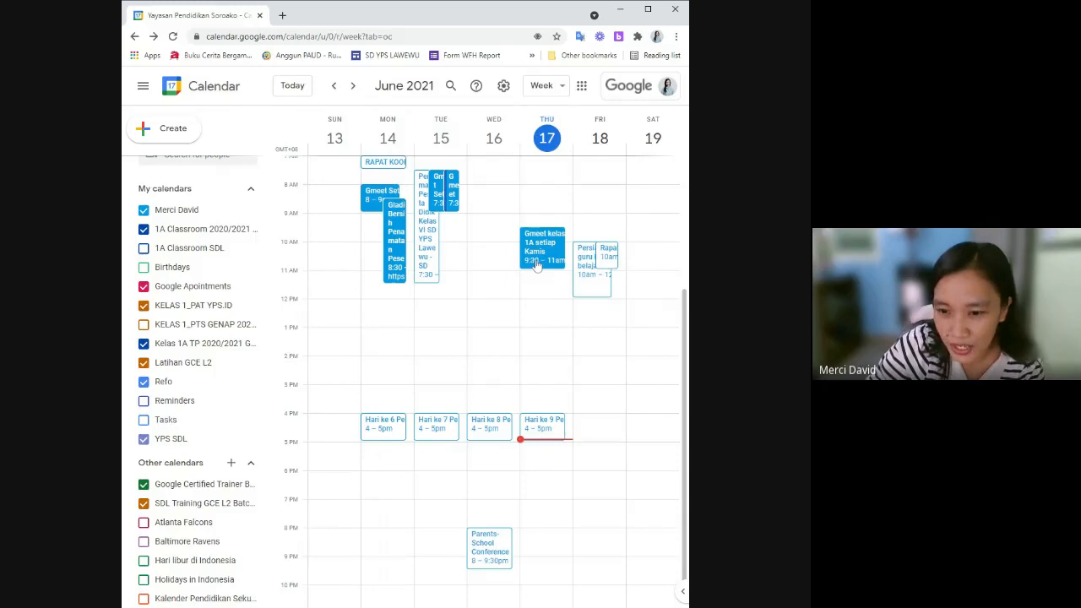
Open the Thursday 'Gmeet kelas 1A setiap Kamis' event for editing and list its further actions.
left_click(536, 266)
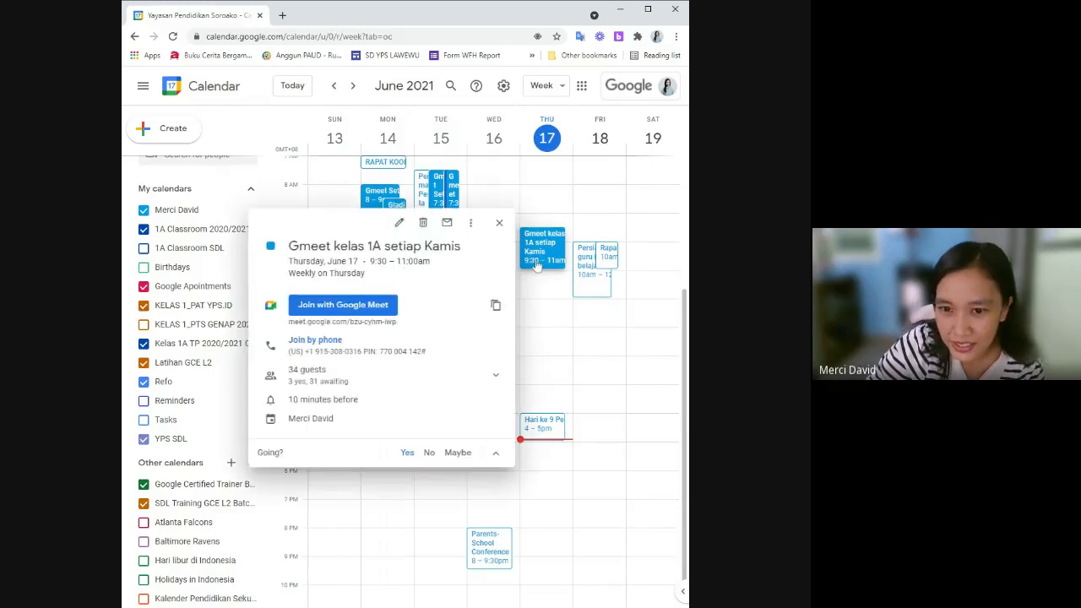
left_click(400, 223)
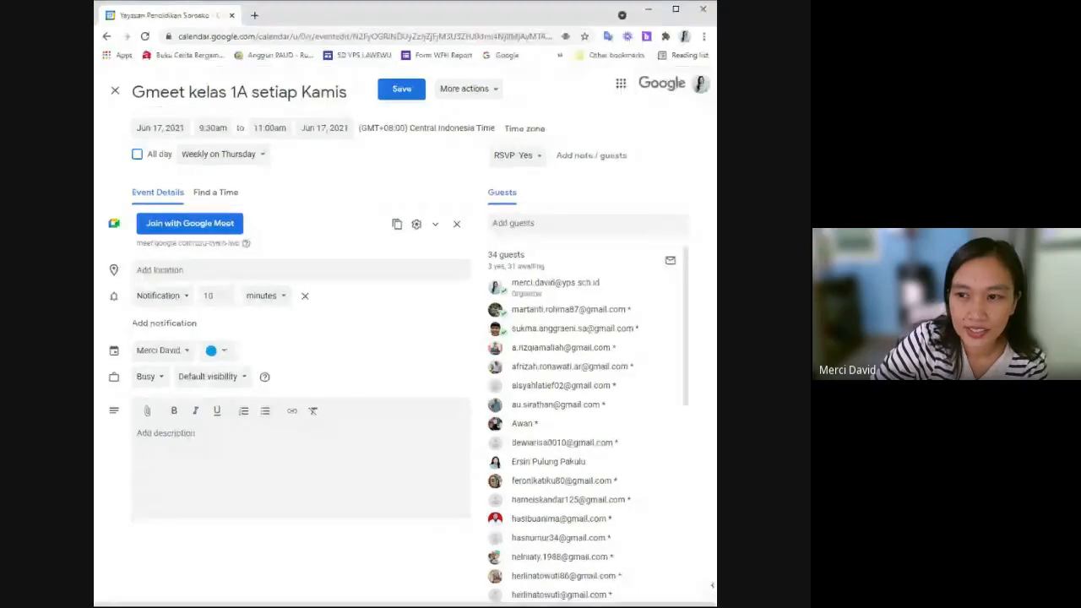
left_click(524, 93)
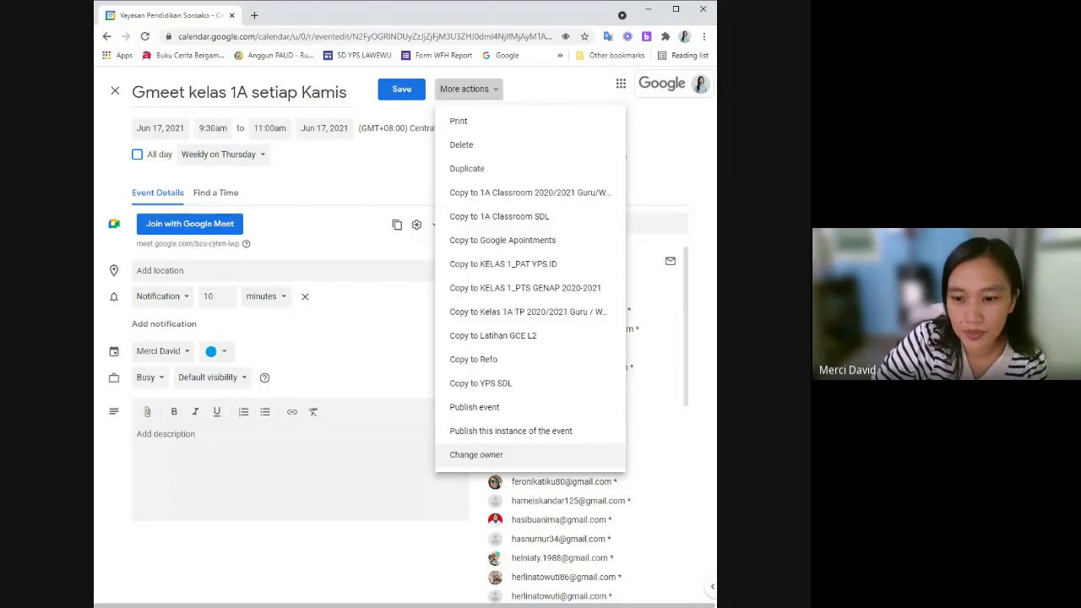
Enter the other teacher's school e-mail address as the Thursday event's new owner.
left_click(523, 456)
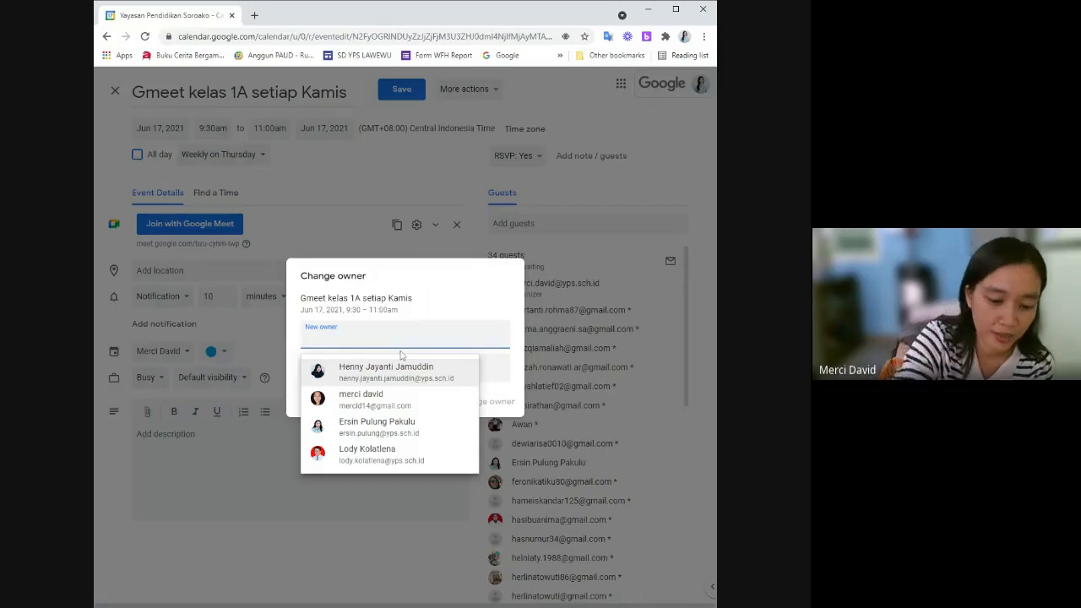
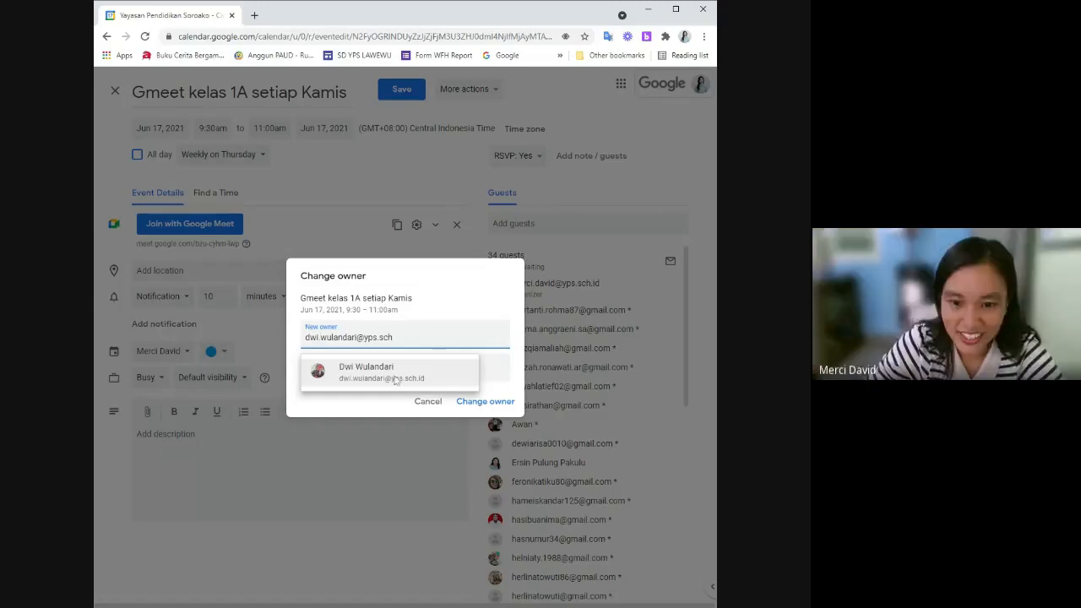
left_click(402, 378)
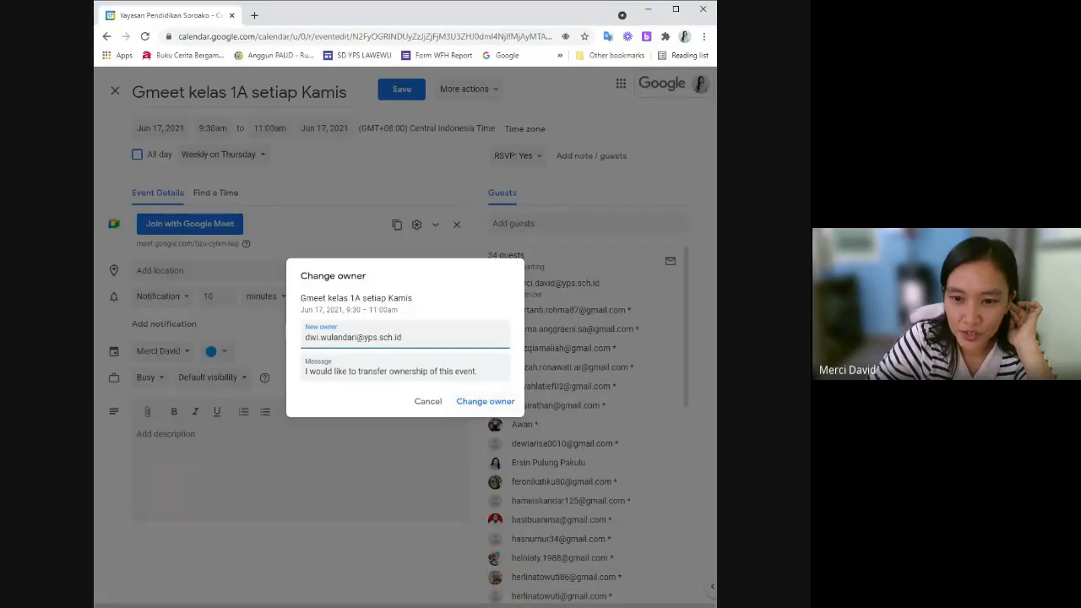
Confirm the ownership transfer of the Thursday class event to the other teacher.
left_click(471, 406)
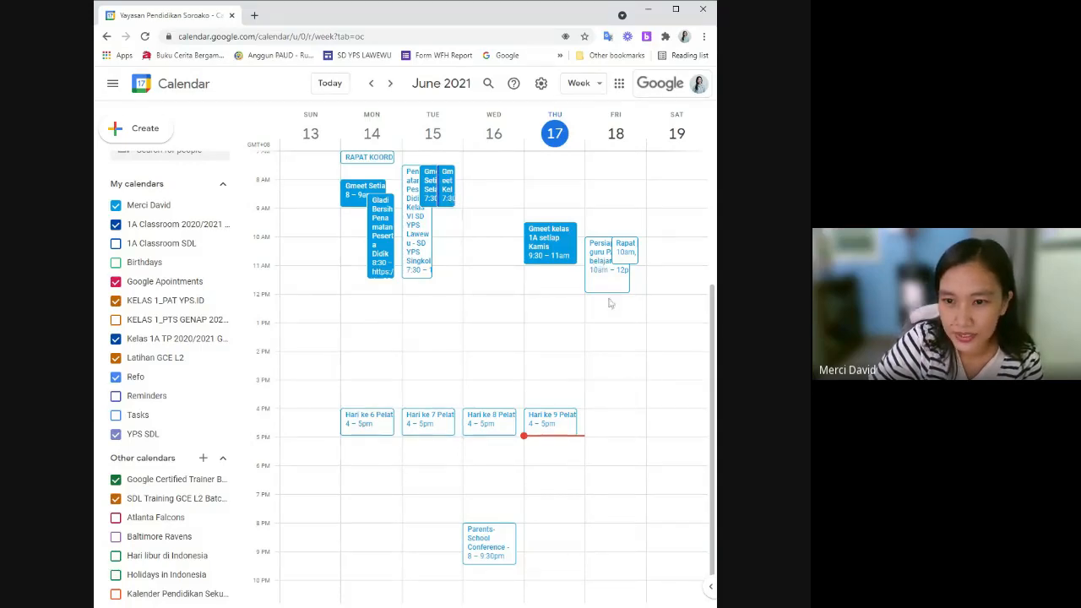
Open the change-owner form for the Monday 'Gmeet Setiap Senin kelas 1A' event and dismiss suggestions.
left_click(359, 193)
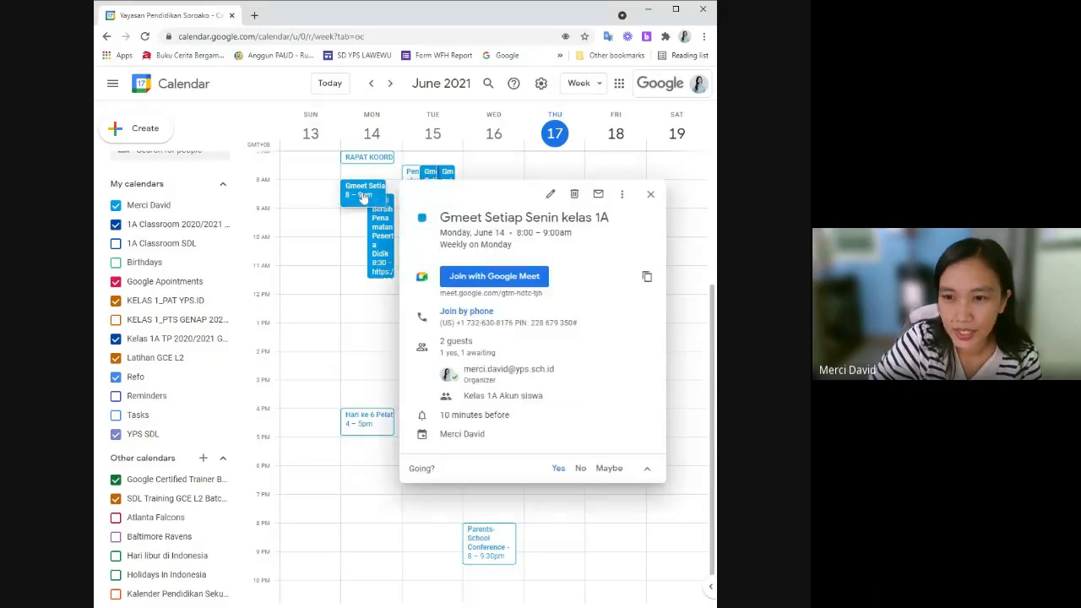
left_click(550, 194)
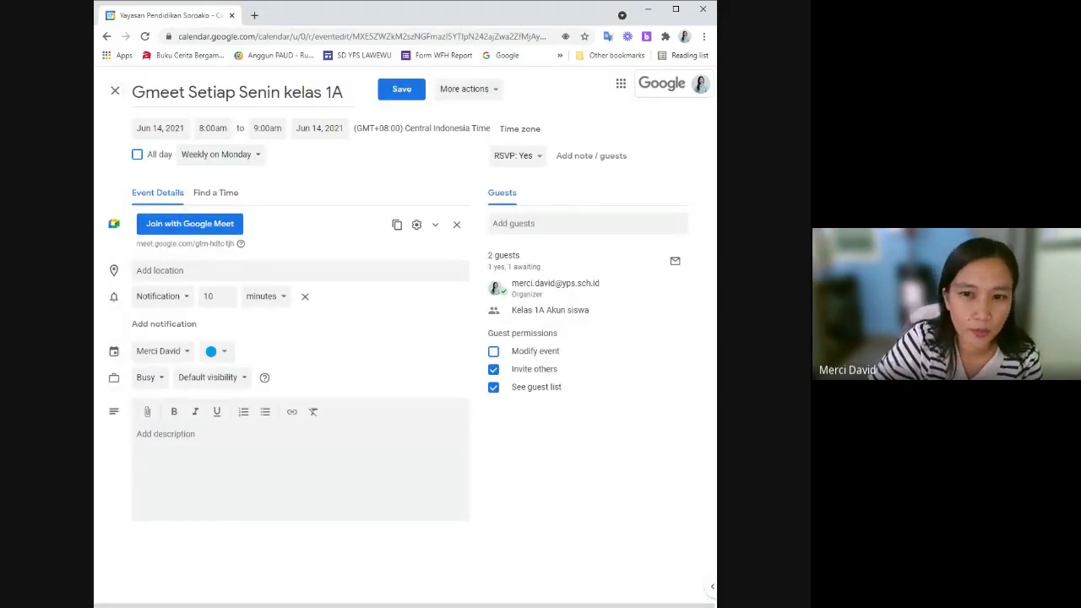
left_click(499, 91)
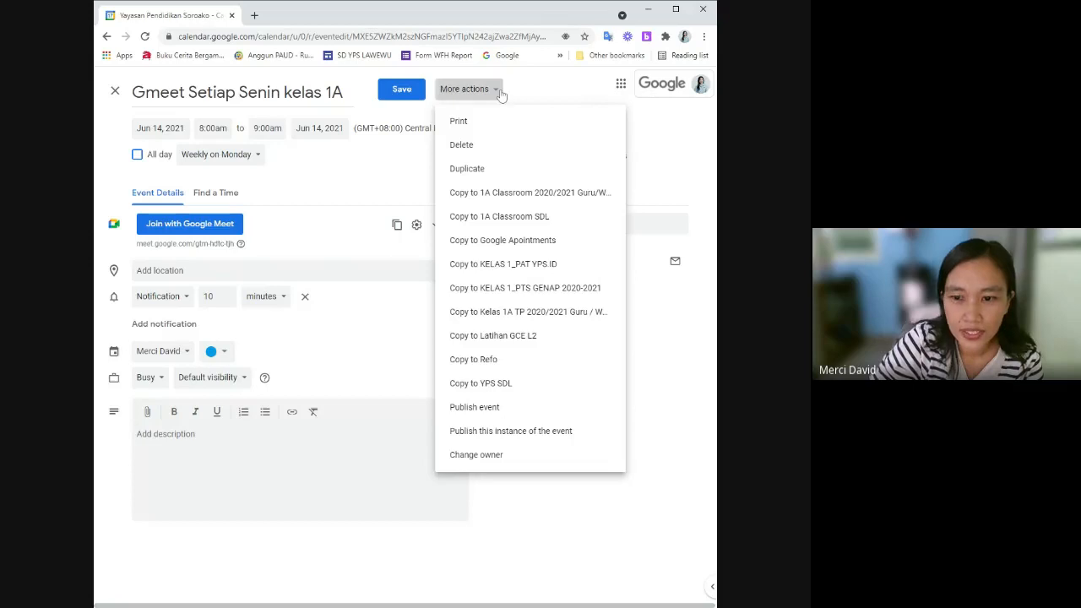
left_click(512, 461)
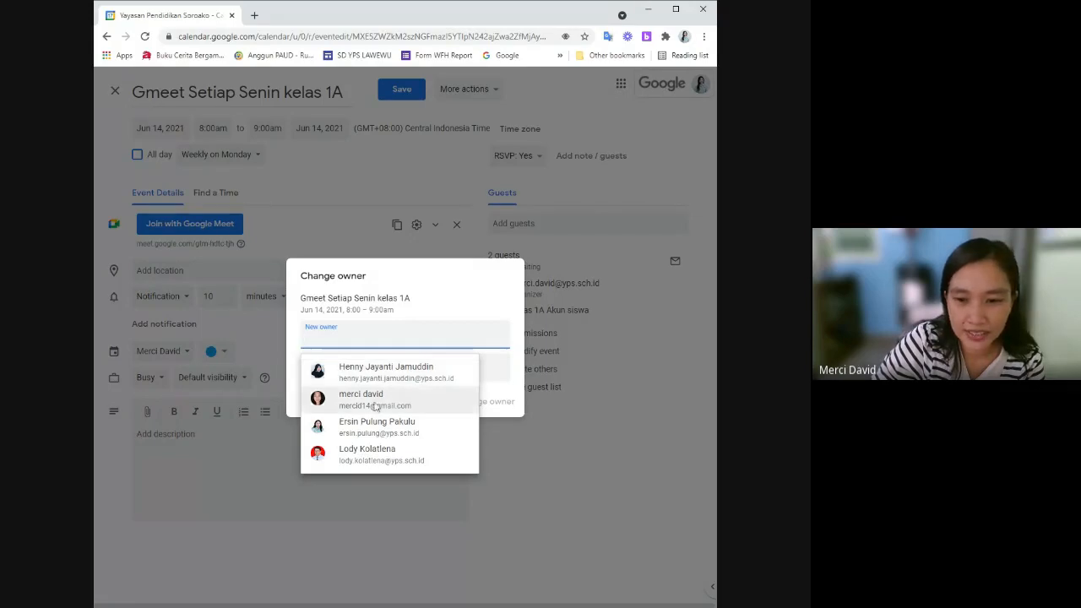
left_click(522, 435)
Close the Monday event's change-owner form and leave its edit page without saving.
left_click(521, 436)
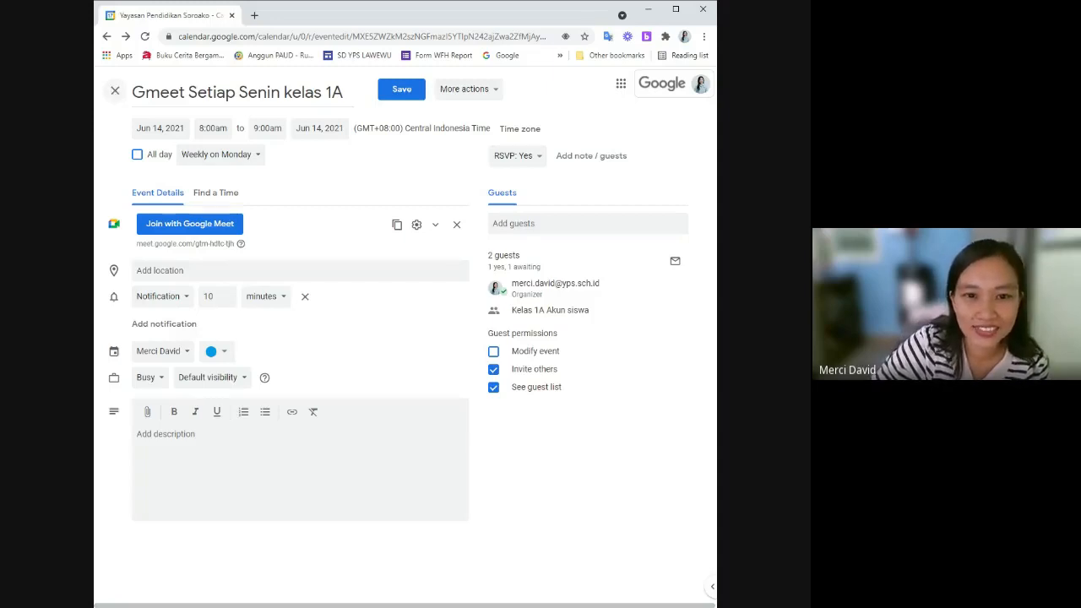
left_click(115, 90)
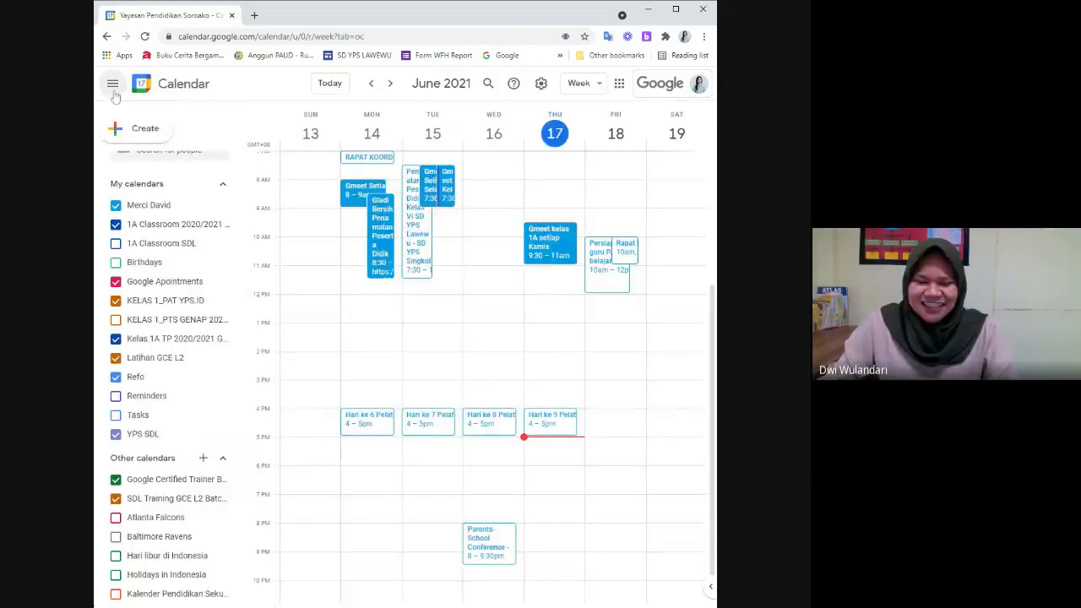